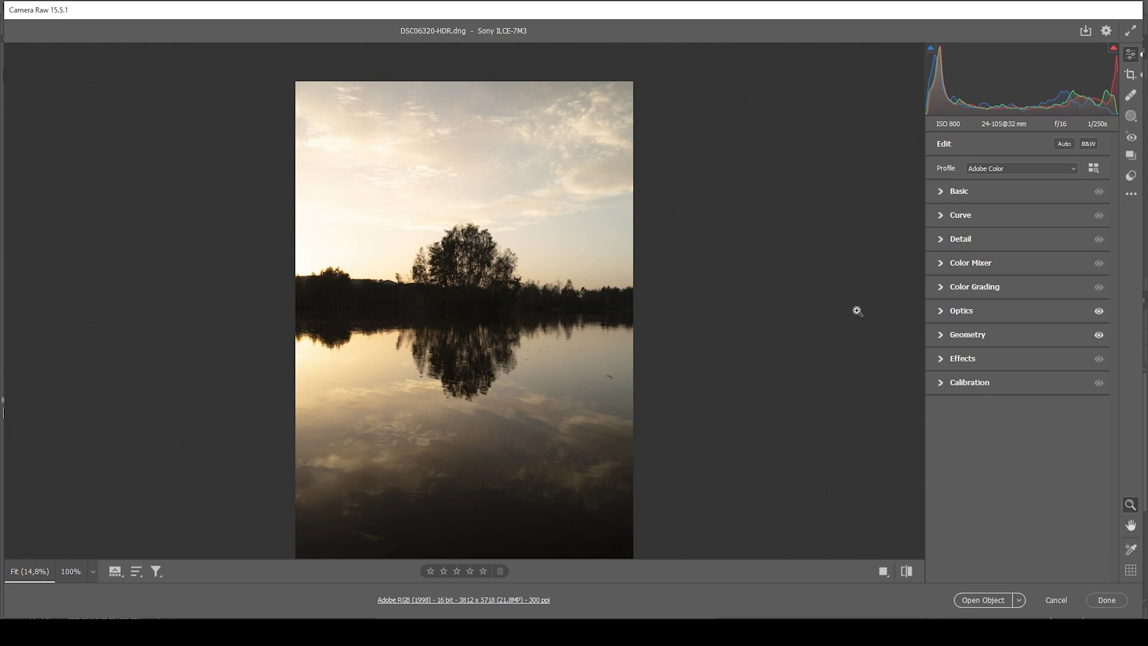
Apply the Adobe Landscape profile and set white balance to Temperature 4450, Tint +12
click(1012, 168)
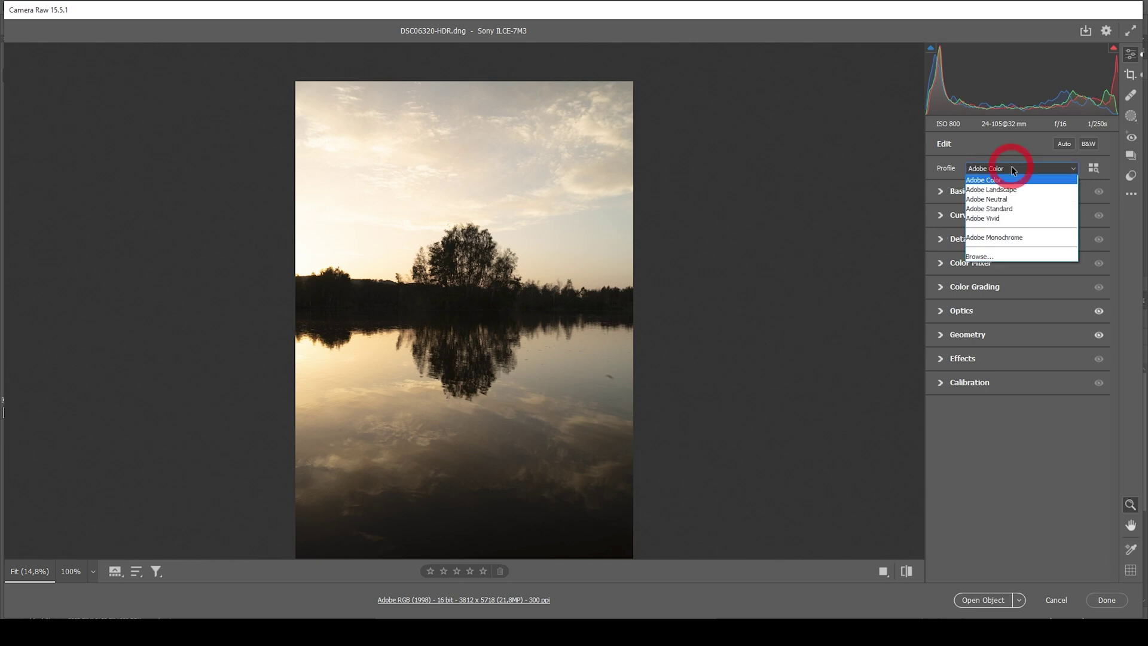
click(991, 190)
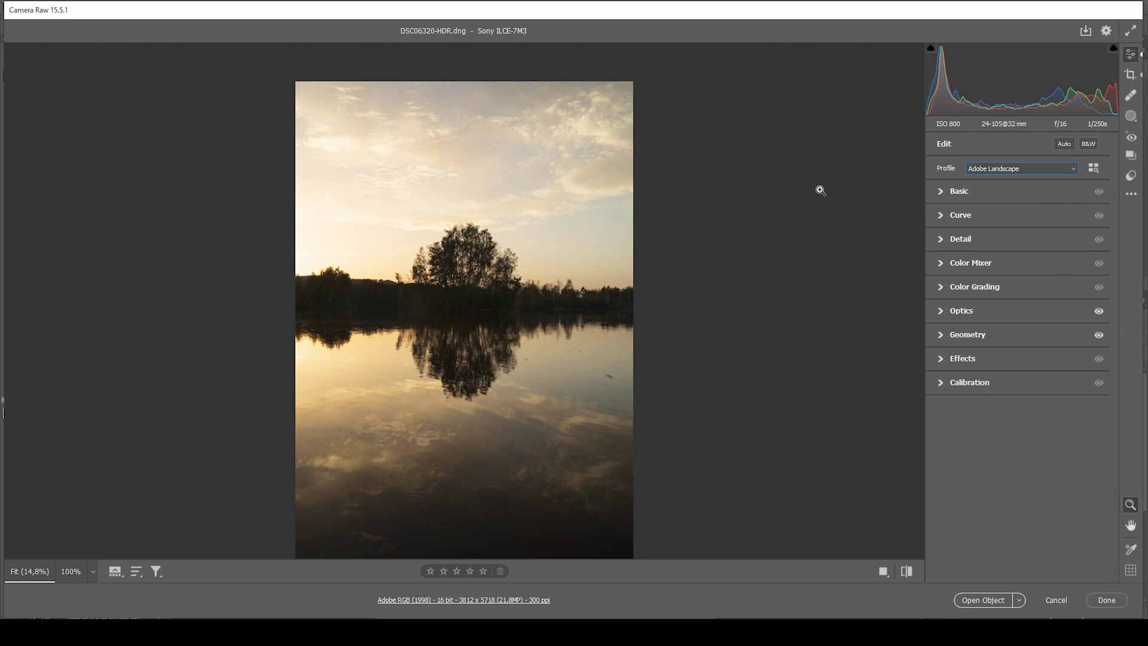
click(944, 192)
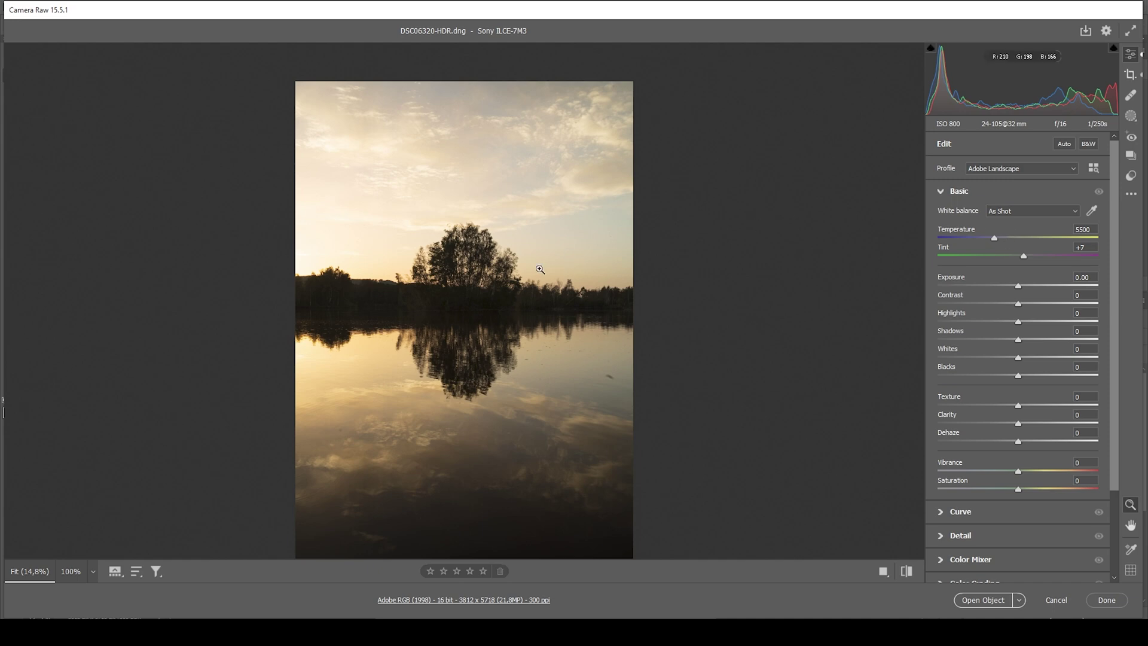
drag(995, 238, 978, 236)
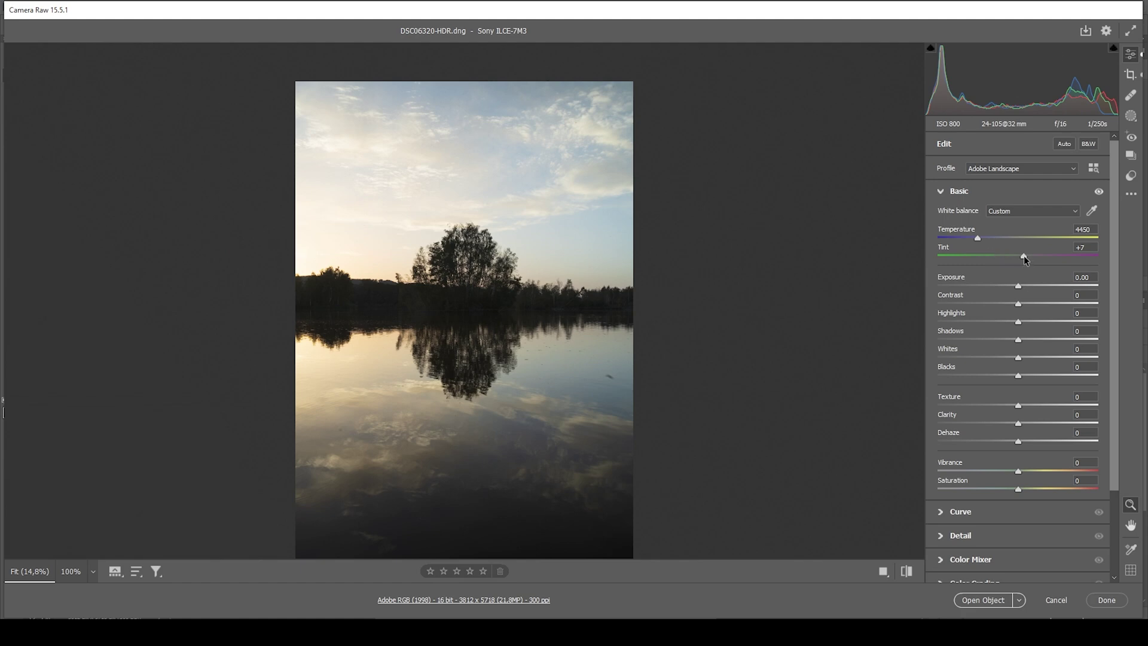
drag(1024, 256, 1027, 257)
Set Exposure +0.20, Shadows +59, Blacks +15, Highlights -100 and Contrast +12
drag(1019, 285, 1022, 286)
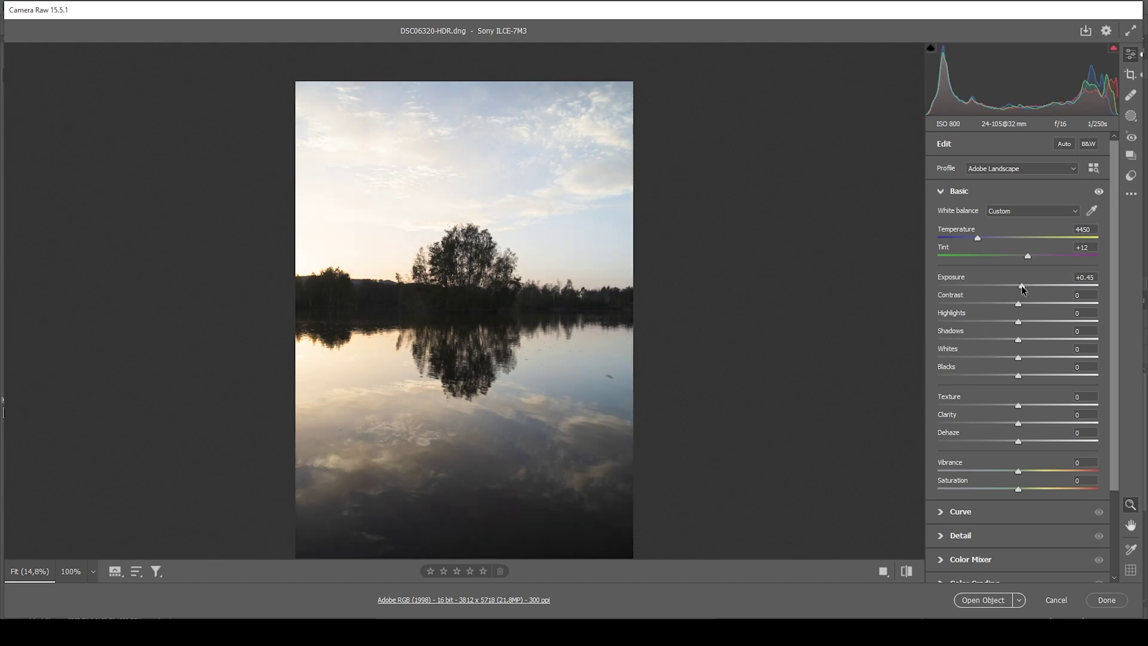
drag(1022, 285, 1021, 290)
click(1023, 291)
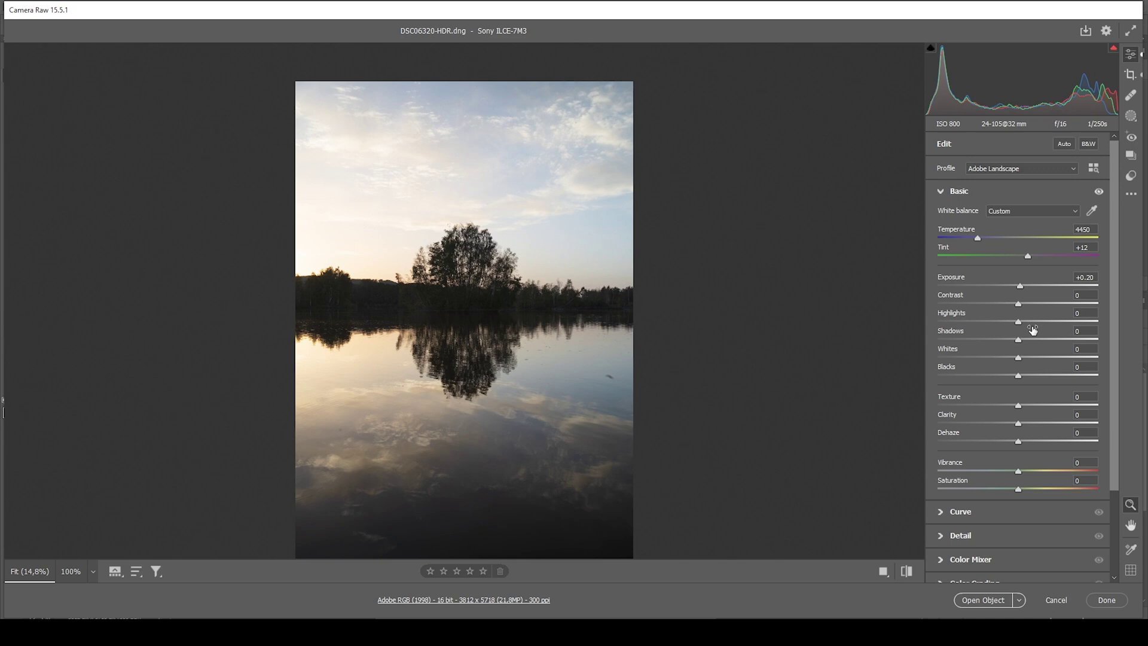
drag(1018, 339, 1068, 339)
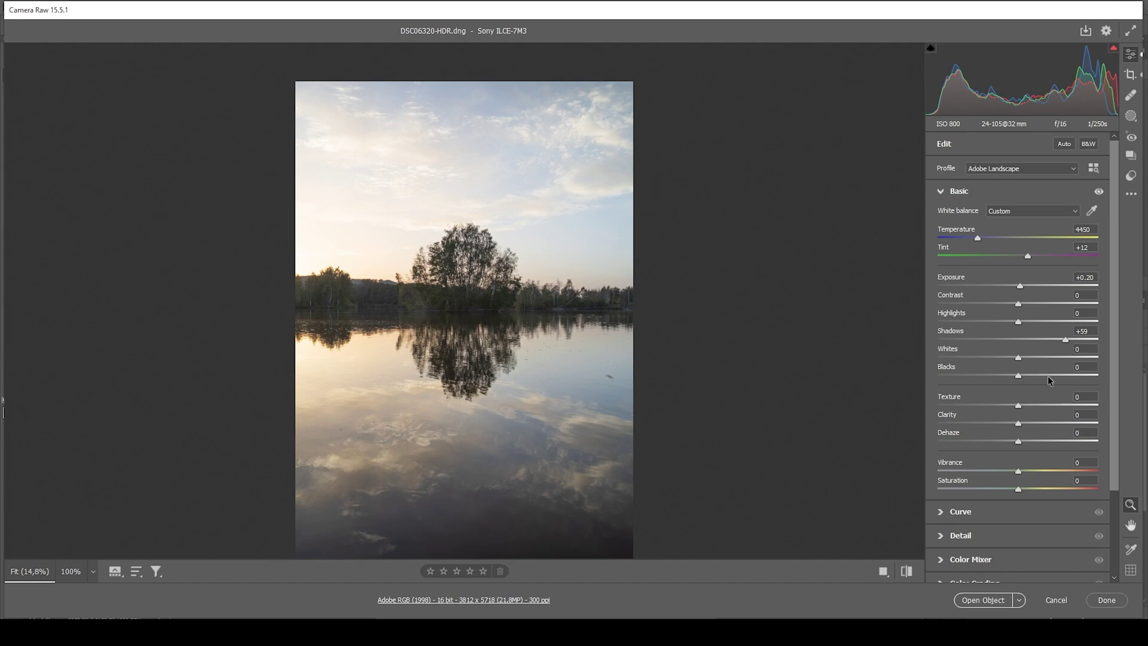
drag(1048, 376, 1029, 376)
drag(1019, 322, 939, 321)
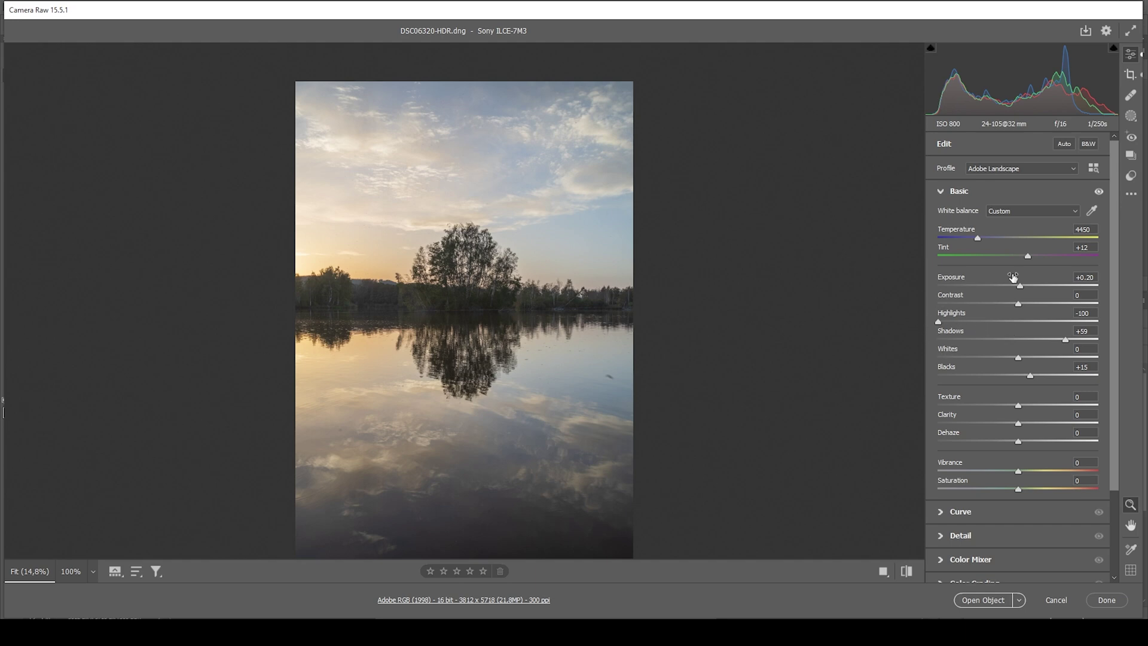
drag(1019, 306, 1027, 305)
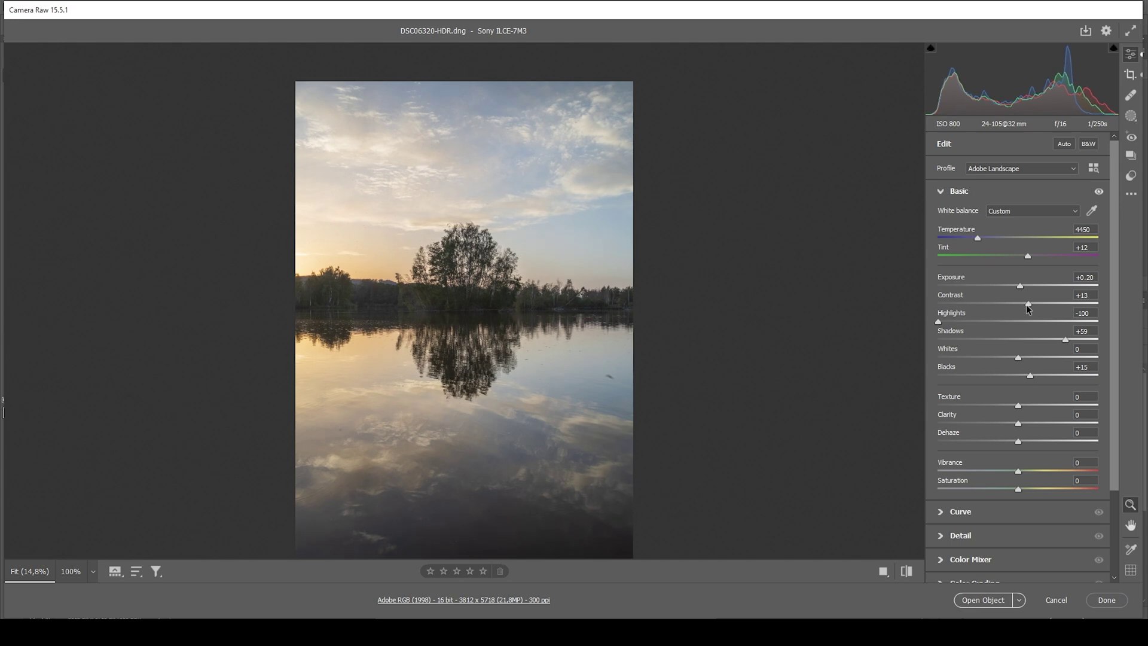
Set Texture +4, Clarity +8, Dehaze -10 and Vibrance +16, then bring up masking options
drag(1026, 304, 1025, 304)
drag(1017, 408, 1022, 410)
drag(1020, 428, 1027, 428)
drag(1019, 445, 1011, 444)
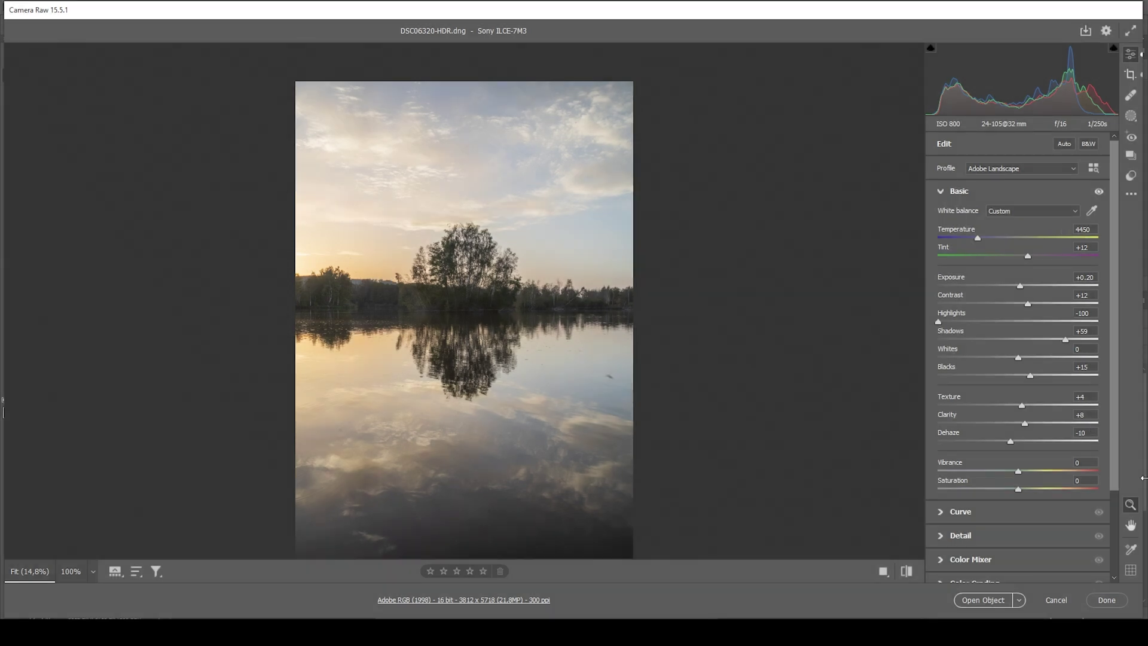
drag(1021, 472, 1030, 473)
key(shift+m)
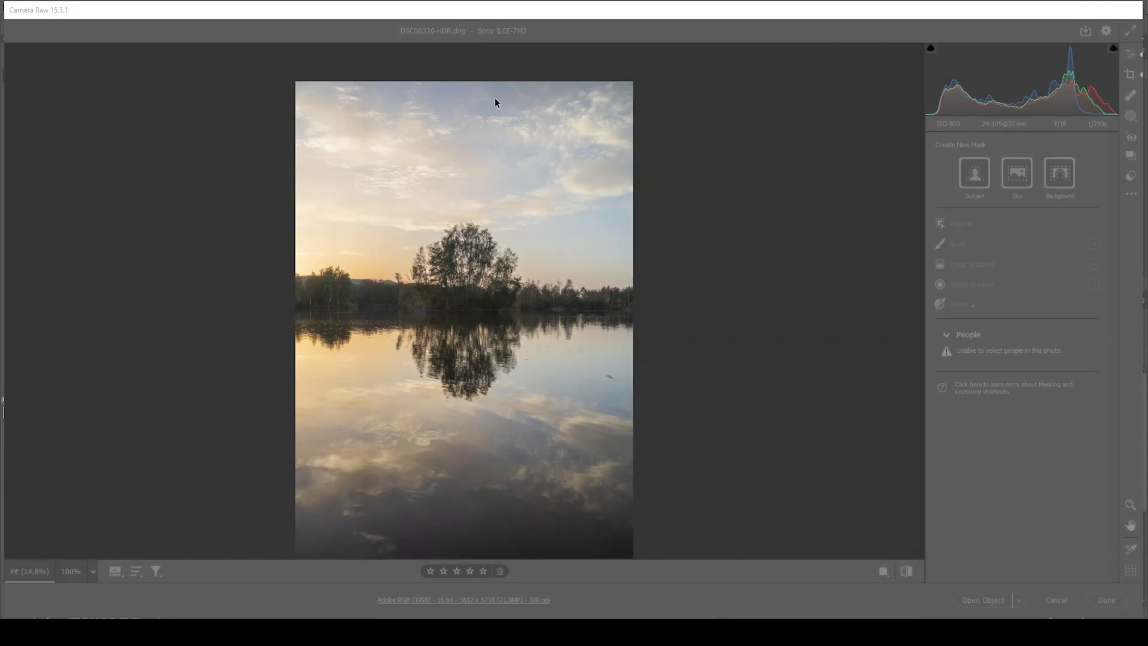
Create a Color Range mask sampled from the sky, with refinement set to 43
click(960, 305)
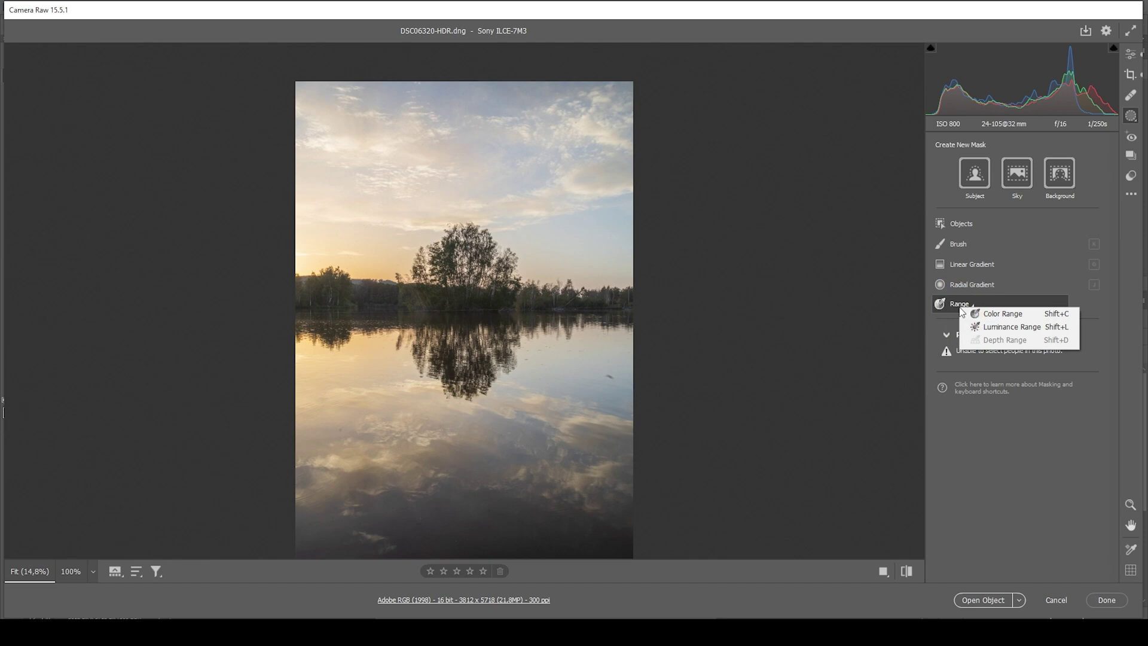
click(990, 317)
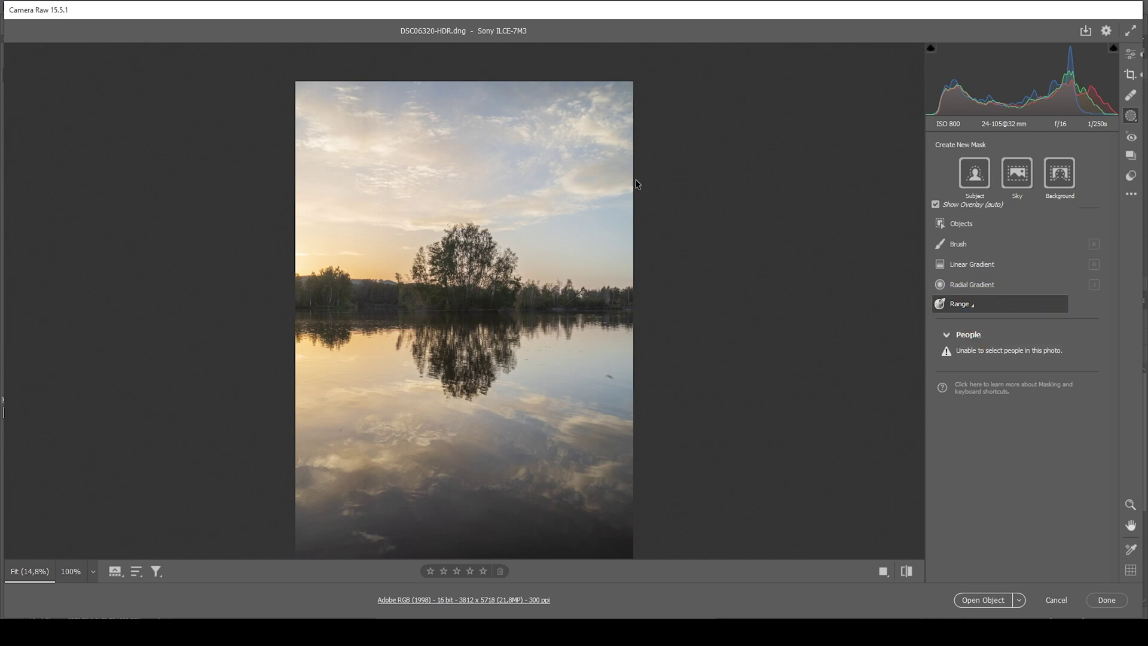
click(492, 105)
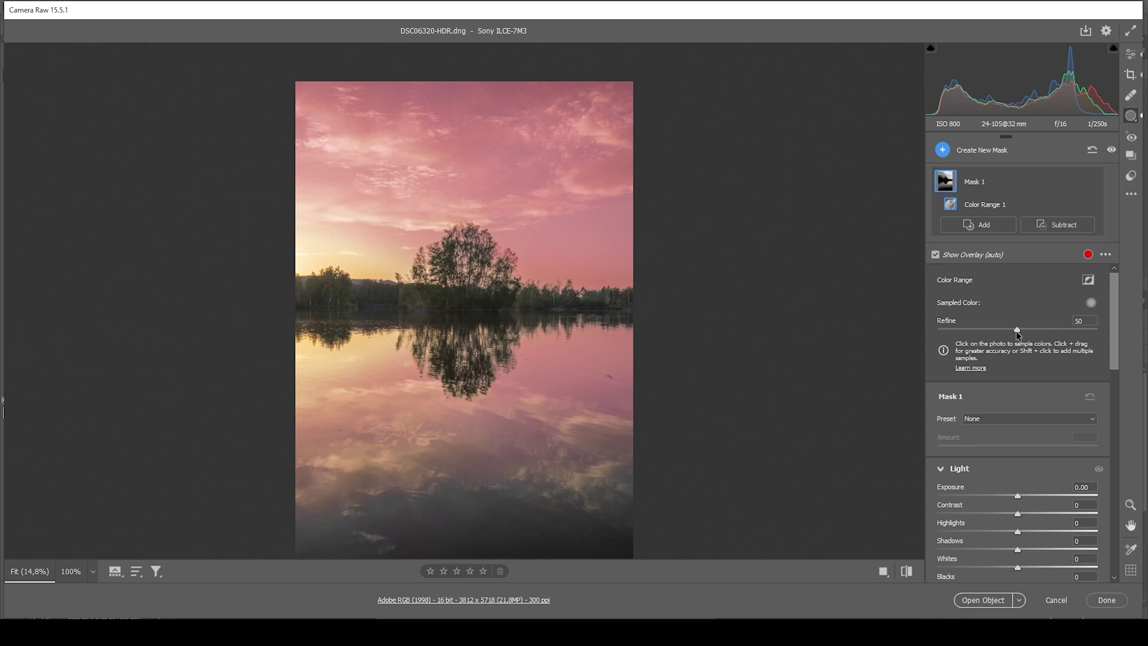
drag(1017, 332, 1015, 330)
drag(1002, 328, 1005, 328)
Subtract a linear gradient from the tree line down, and darken the sky mask to -0.80 exposure
click(1075, 225)
click(1066, 324)
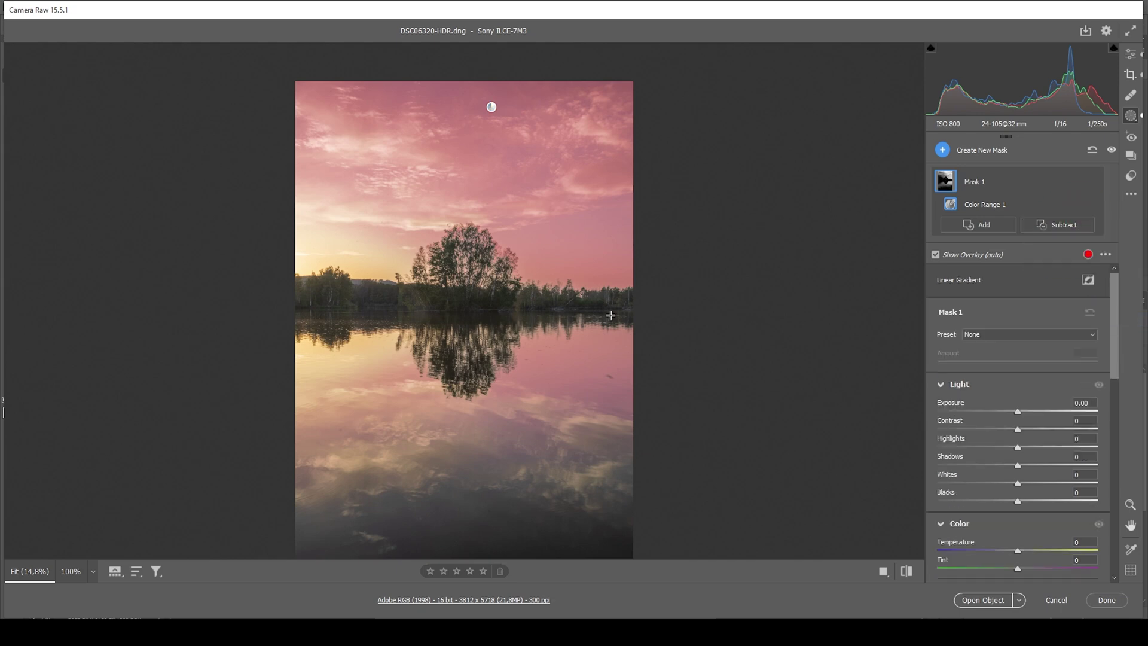
drag(497, 306, 538, 87)
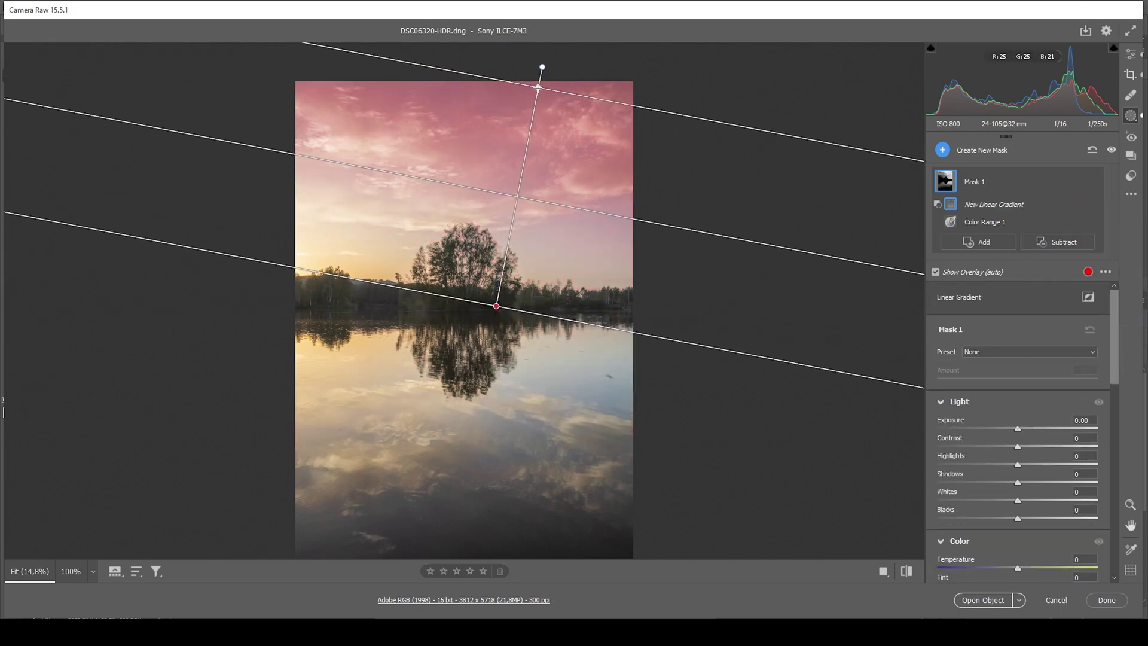
drag(497, 306, 471, 362)
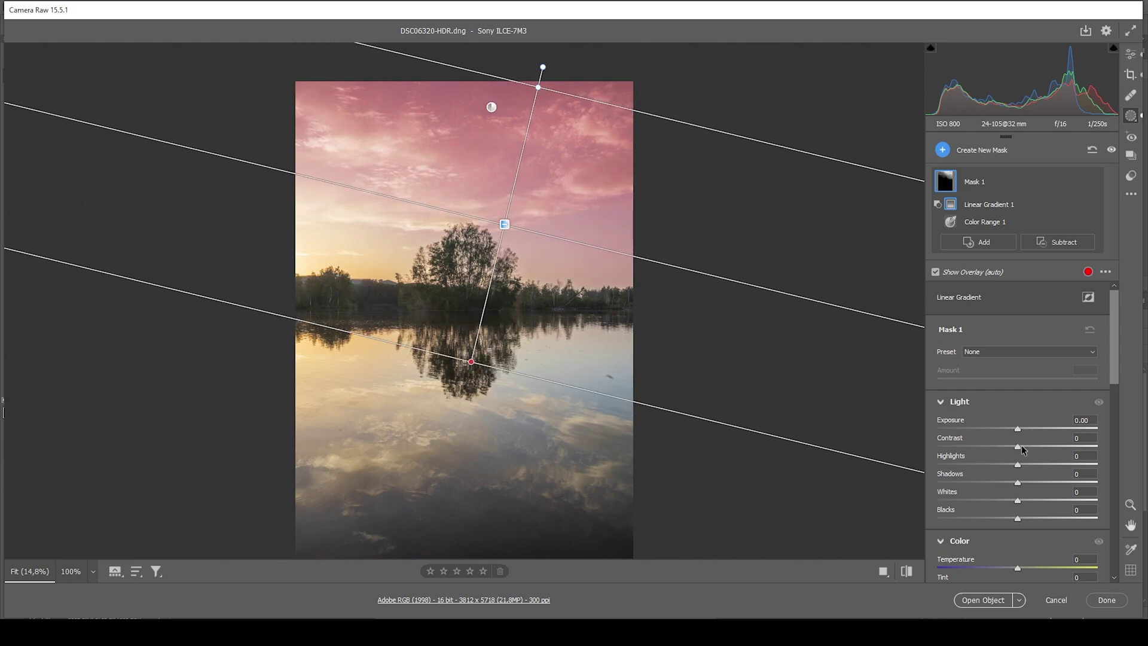
drag(1018, 429, 1003, 431)
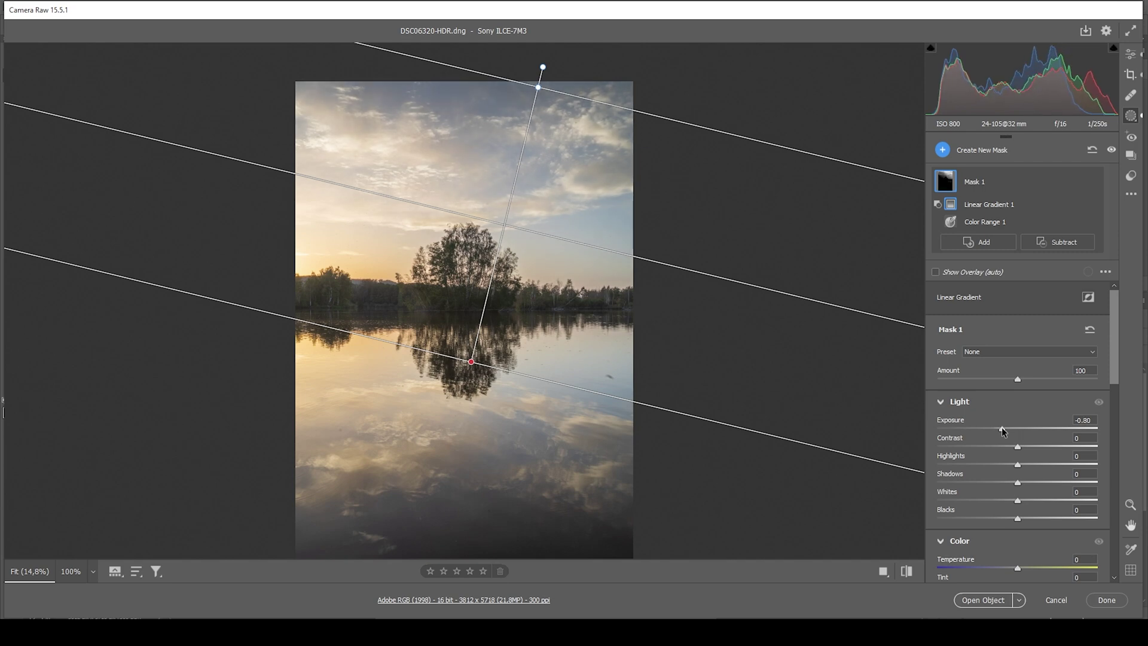
click(1003, 430)
click(980, 242)
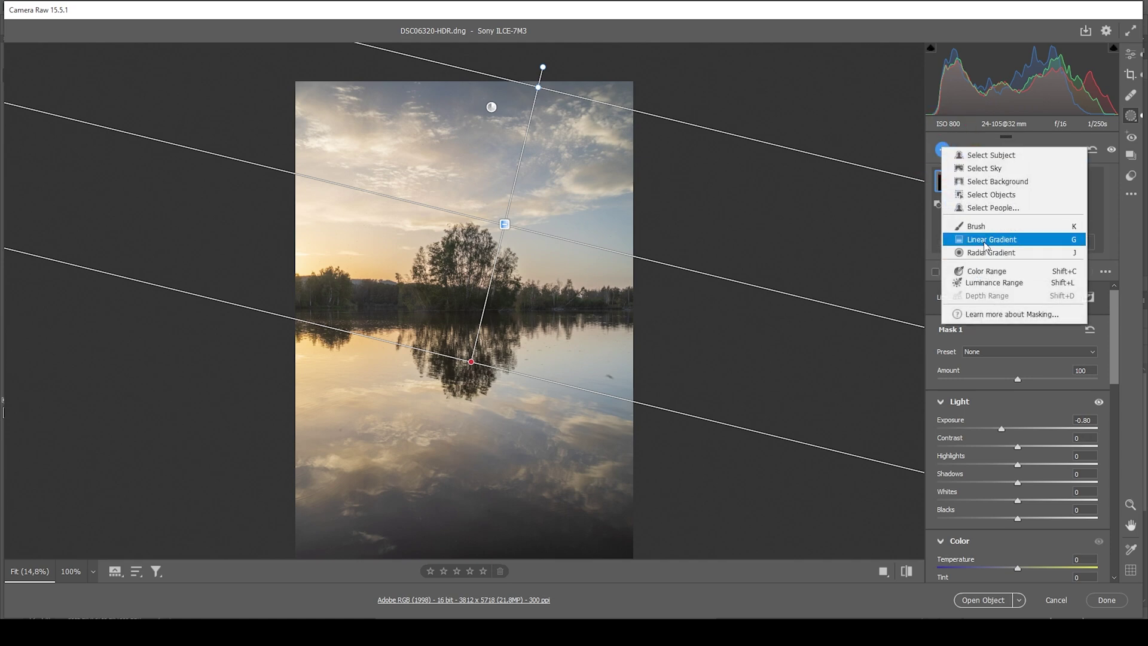
Draw a linear gradient mask fading down from the top of the sky
click(984, 241)
mouse_move(586, 72)
mouse_down()
mouse_move(522, 317)
mouse_move(530, 307)
mouse_up()
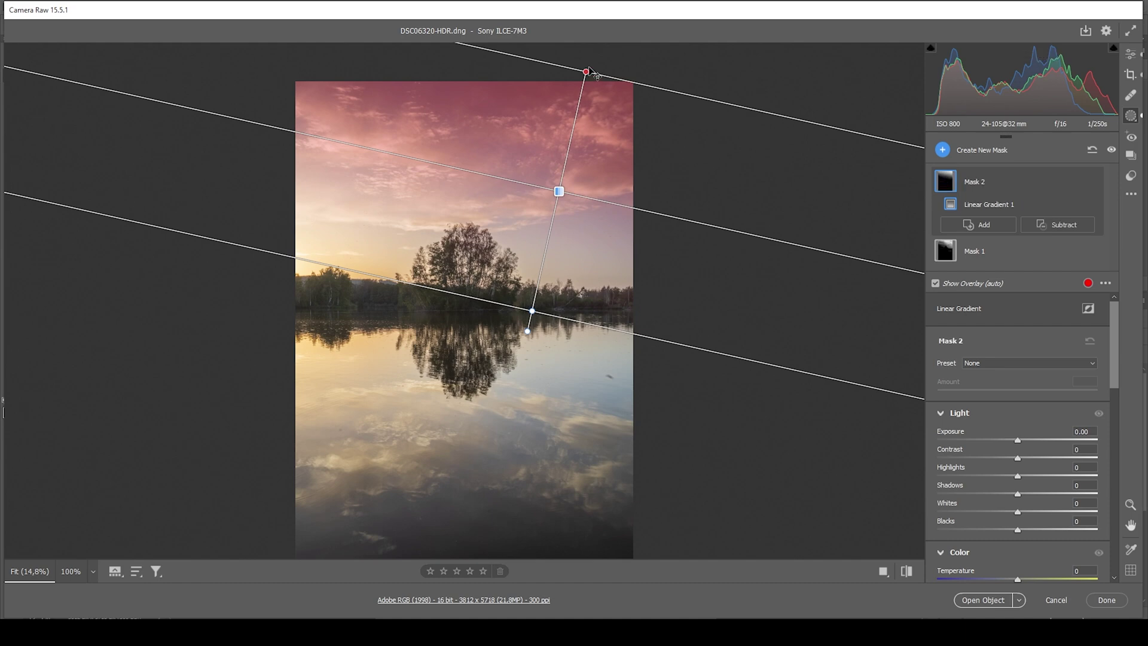
drag(586, 72, 579, 100)
drag(555, 201, 556, 214)
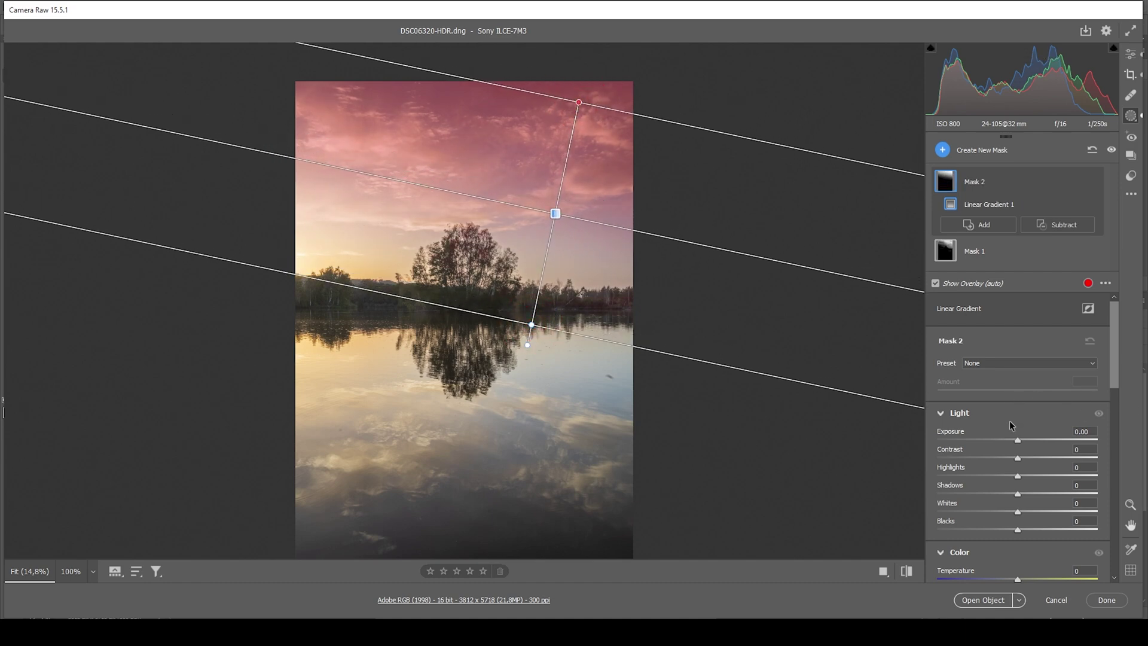
Give the upper-sky gradient Contrast +35, Clarity +16 and Saturation +23
drag(1021, 460, 1047, 456)
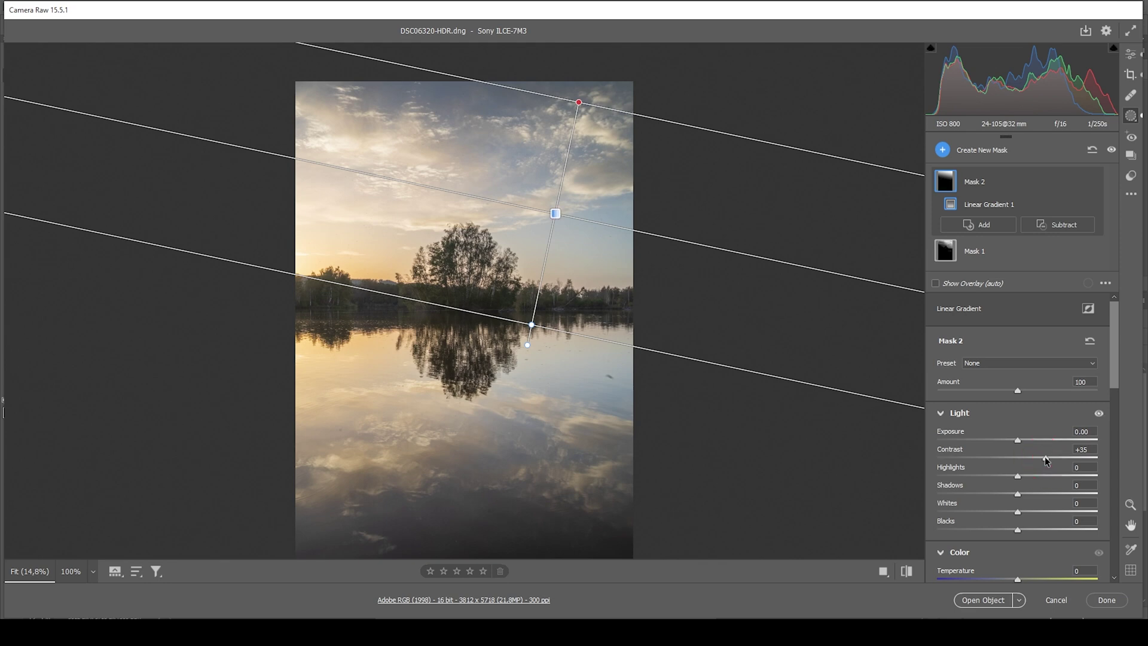
scroll(1048, 498, down, 4)
scroll(1036, 493, down, 5)
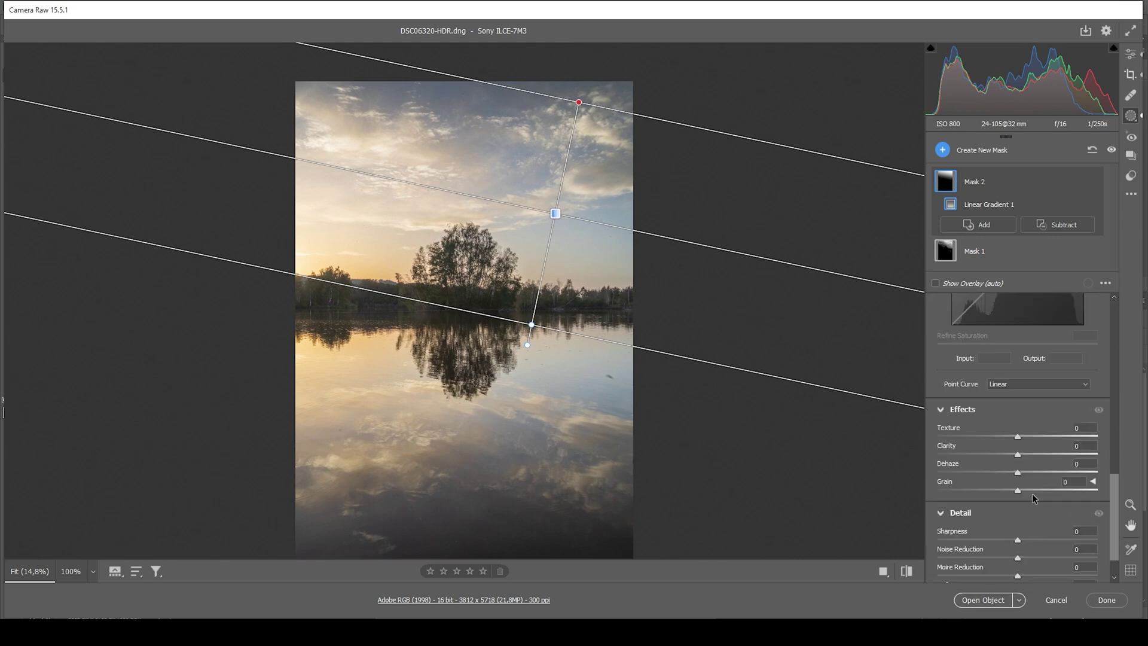
drag(1019, 455, 1032, 454)
scroll(1032, 453, up, 3)
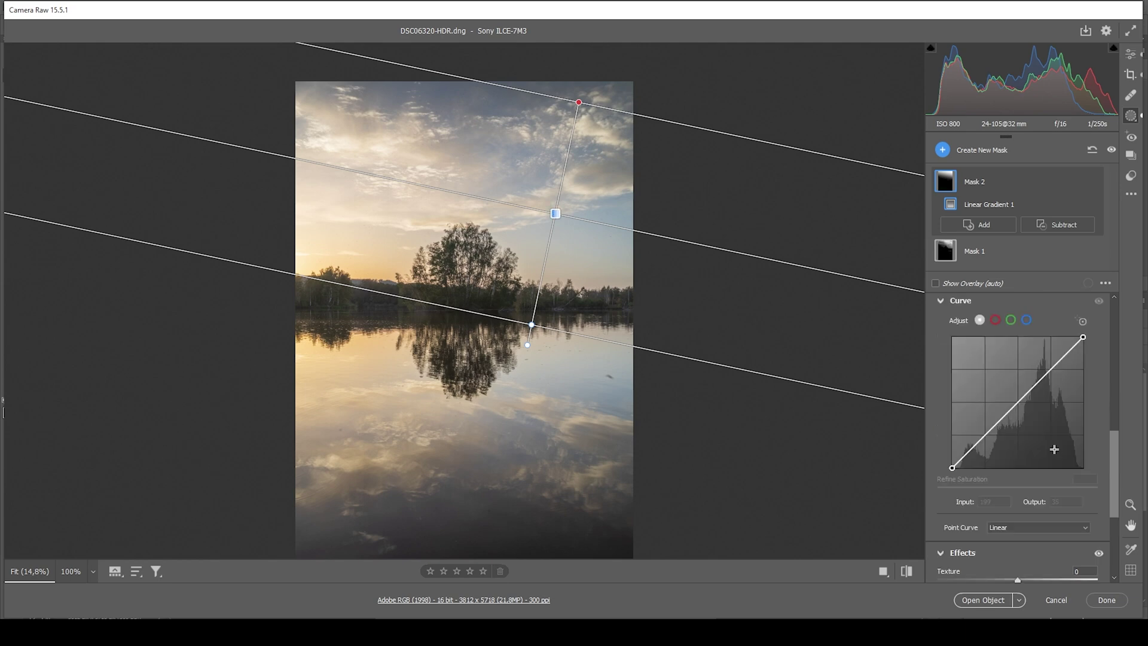
scroll(1055, 449, up, 2)
drag(1019, 326, 1036, 327)
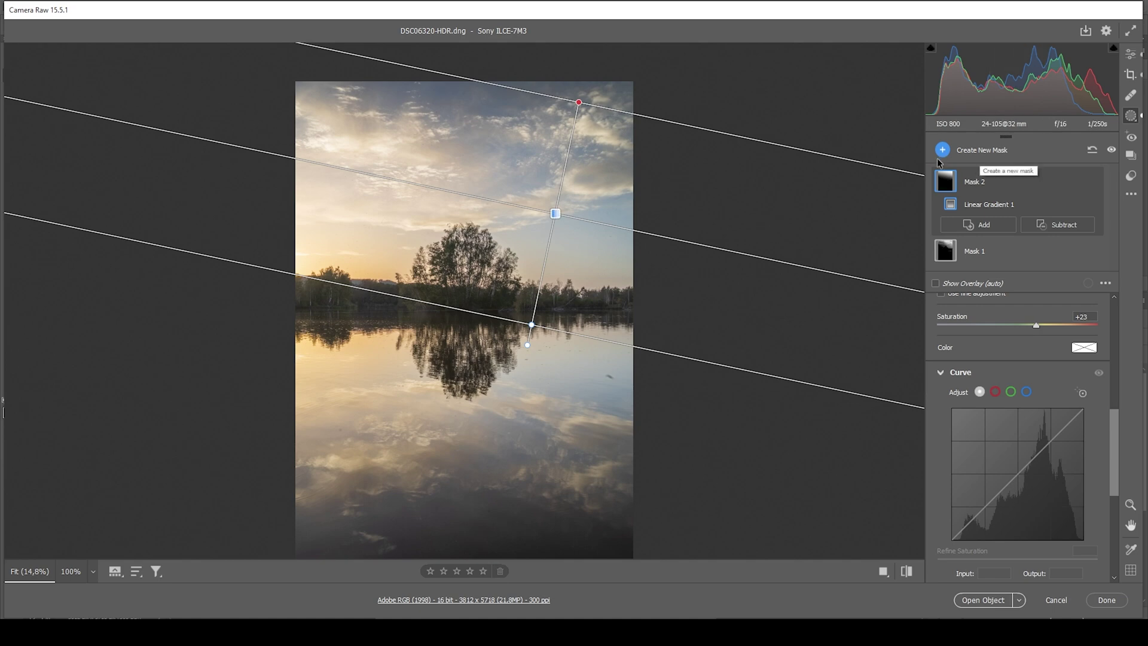
click(942, 150)
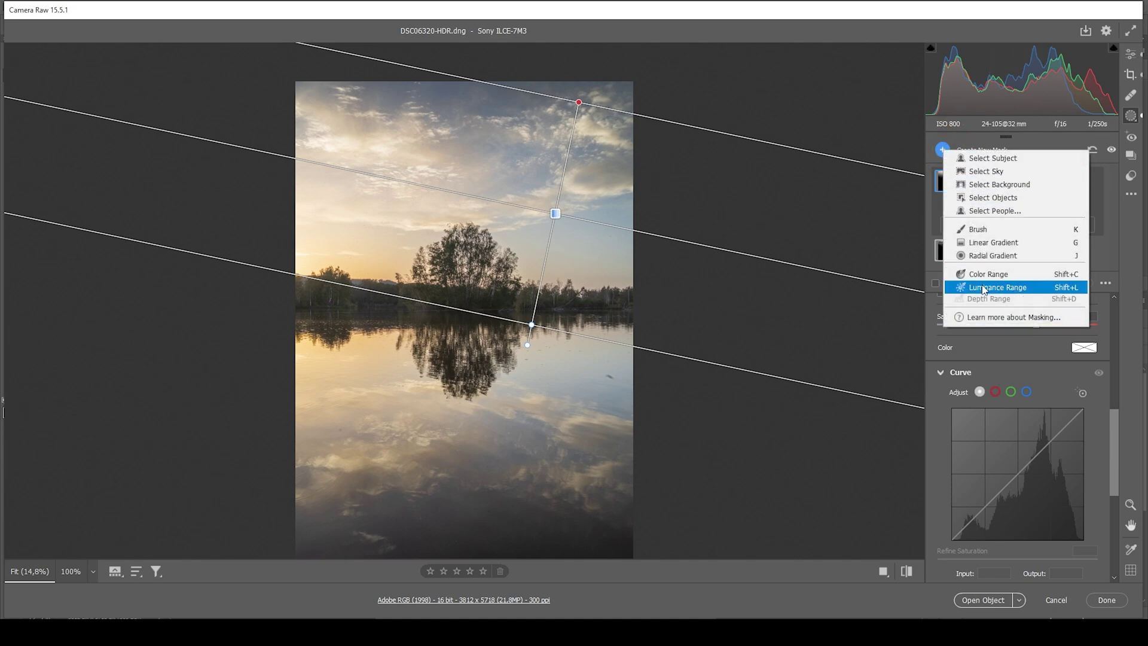
Draw and rotate a radial gradient ellipse around the sunset glow on the left
click(997, 257)
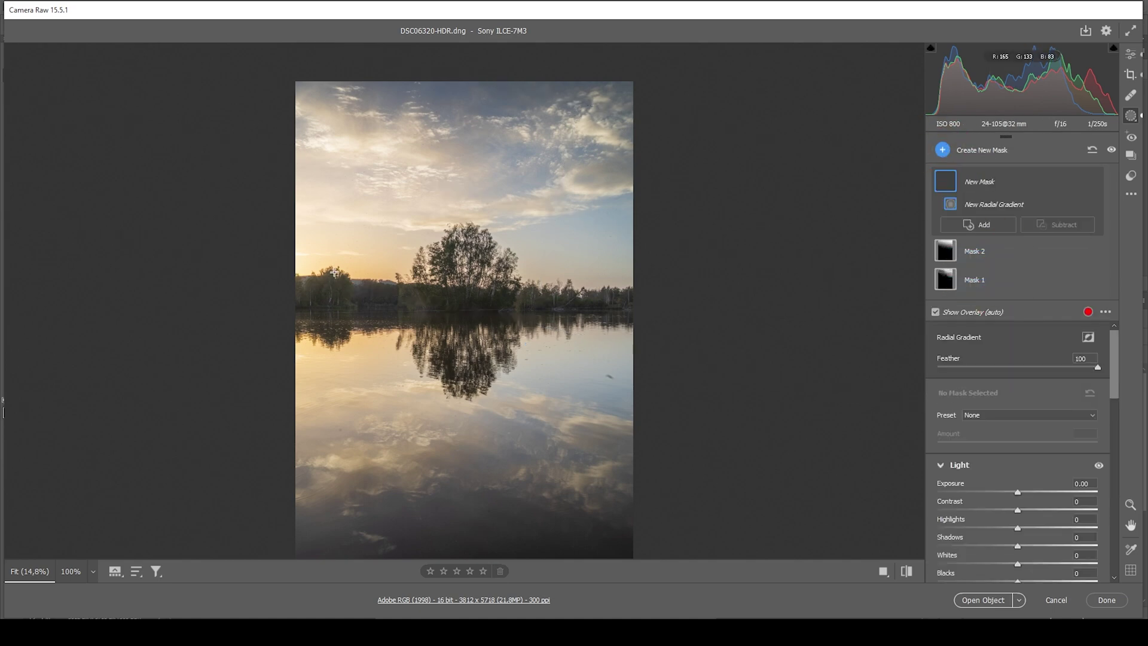
drag(335, 272, 487, 334)
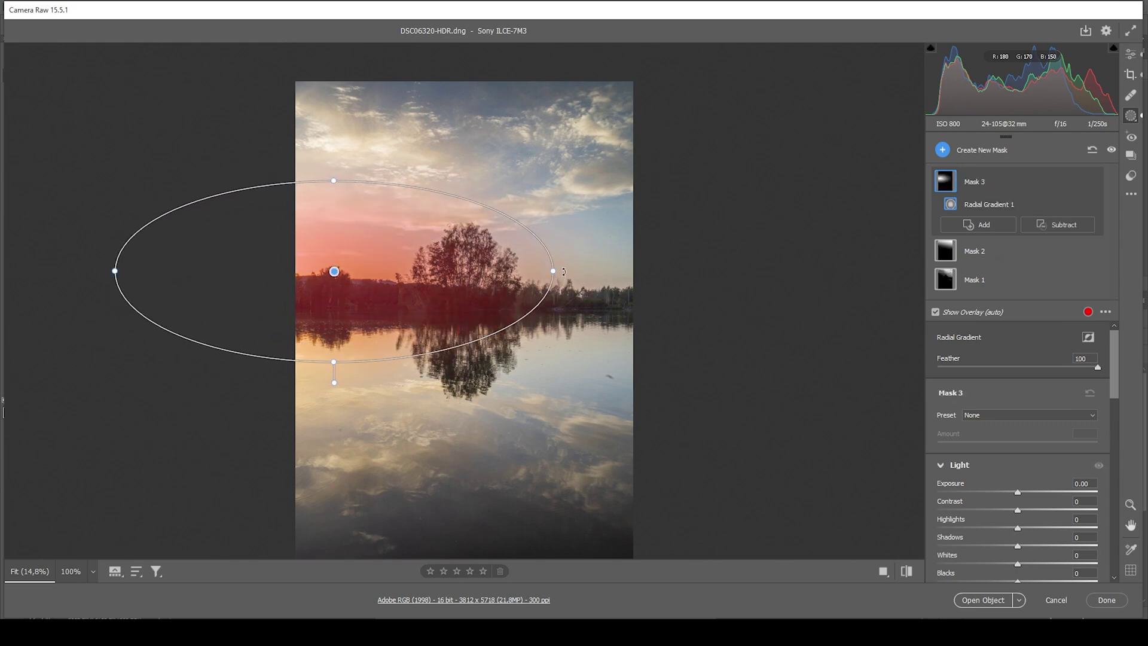
drag(552, 271, 547, 326)
drag(334, 271, 303, 251)
drag(524, 299, 526, 290)
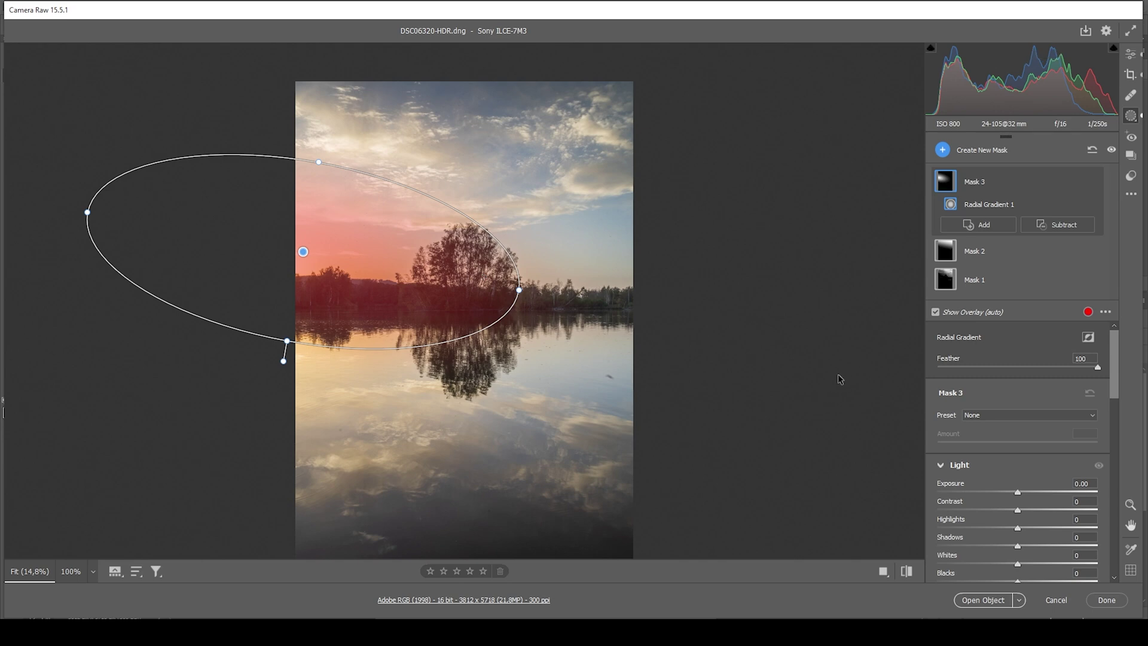
Lift Blacks to about +23 and lower Dehaze to -26 inside the glow mask
scroll(1033, 411, down, 2)
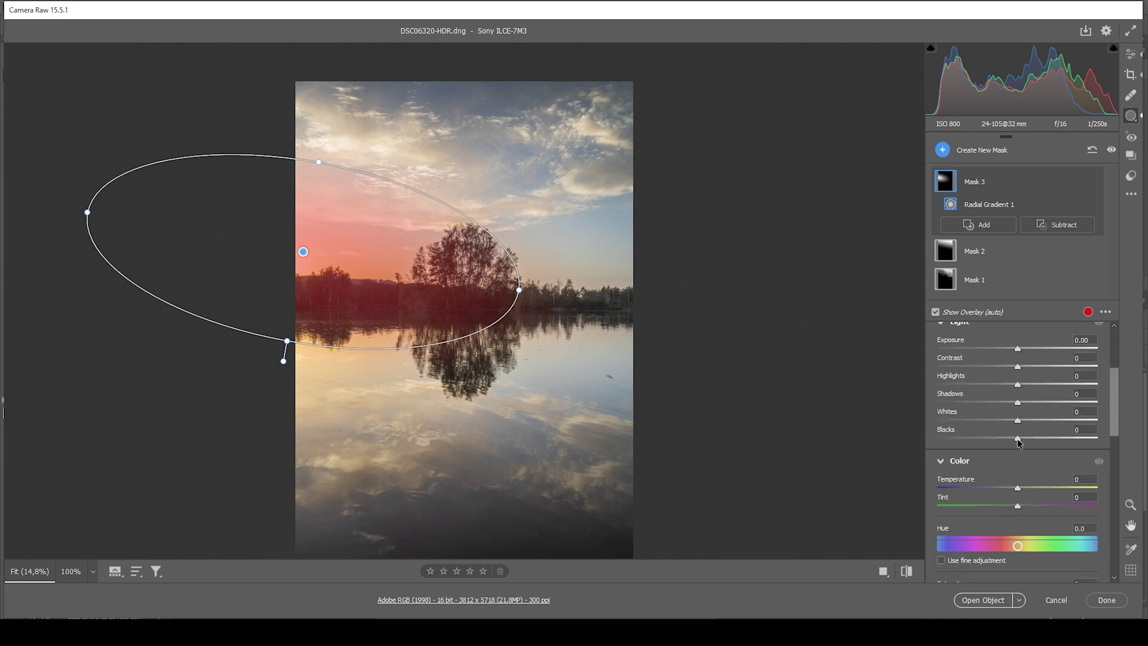
drag(1019, 439, 1044, 440)
scroll(1044, 440, down, 5)
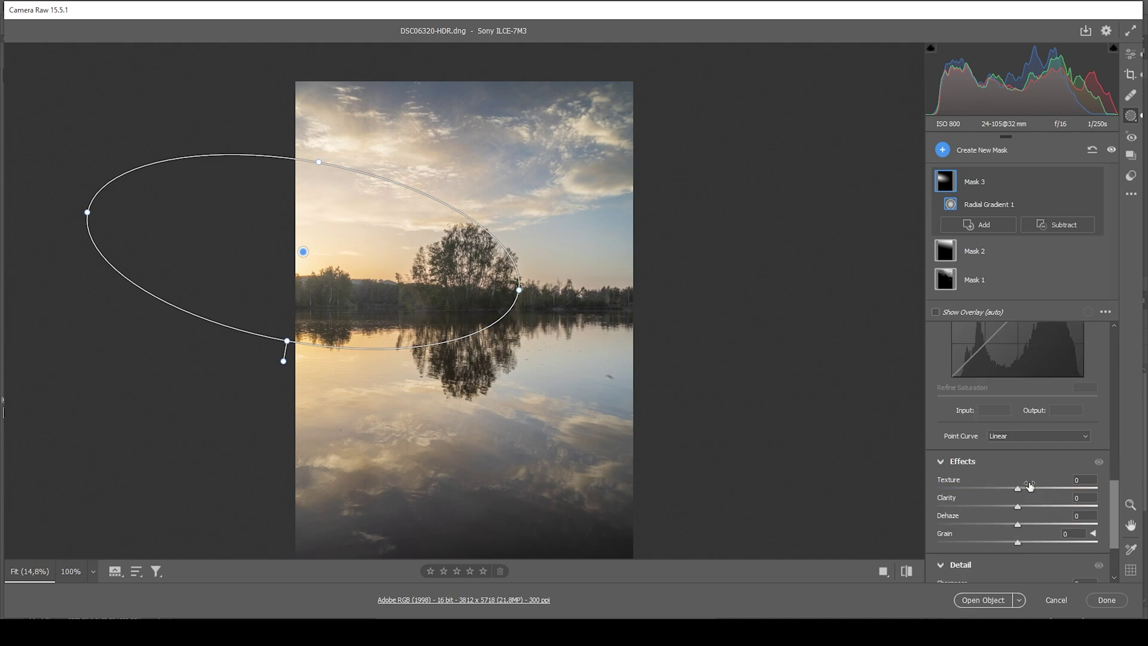
drag(1018, 525, 1001, 527)
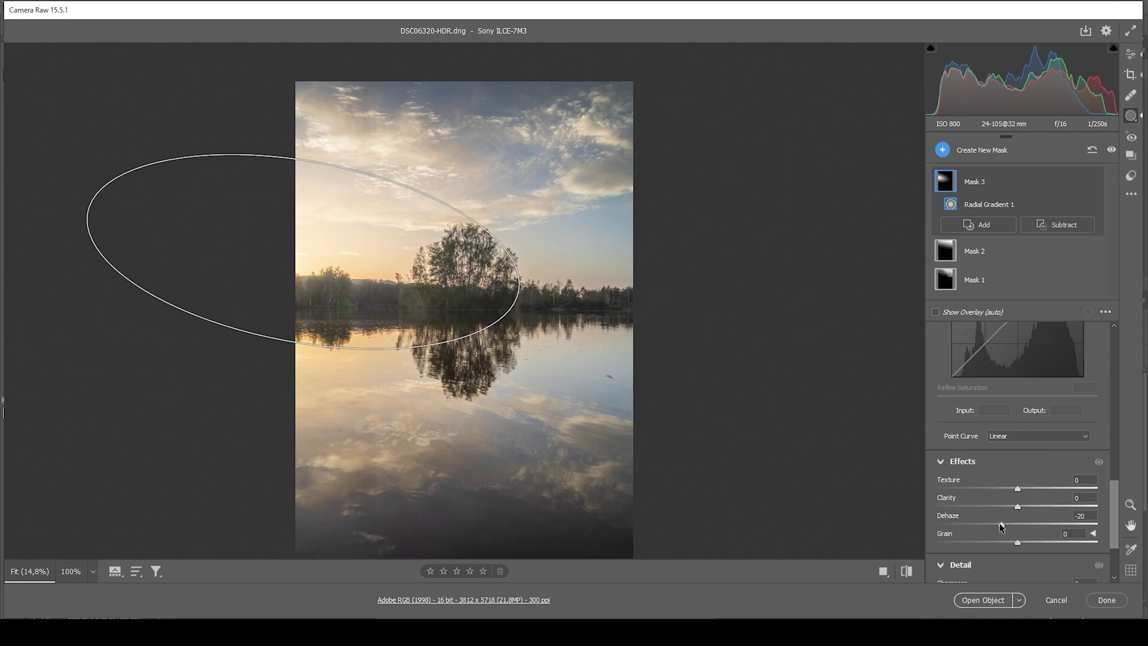
drag(998, 524, 997, 526)
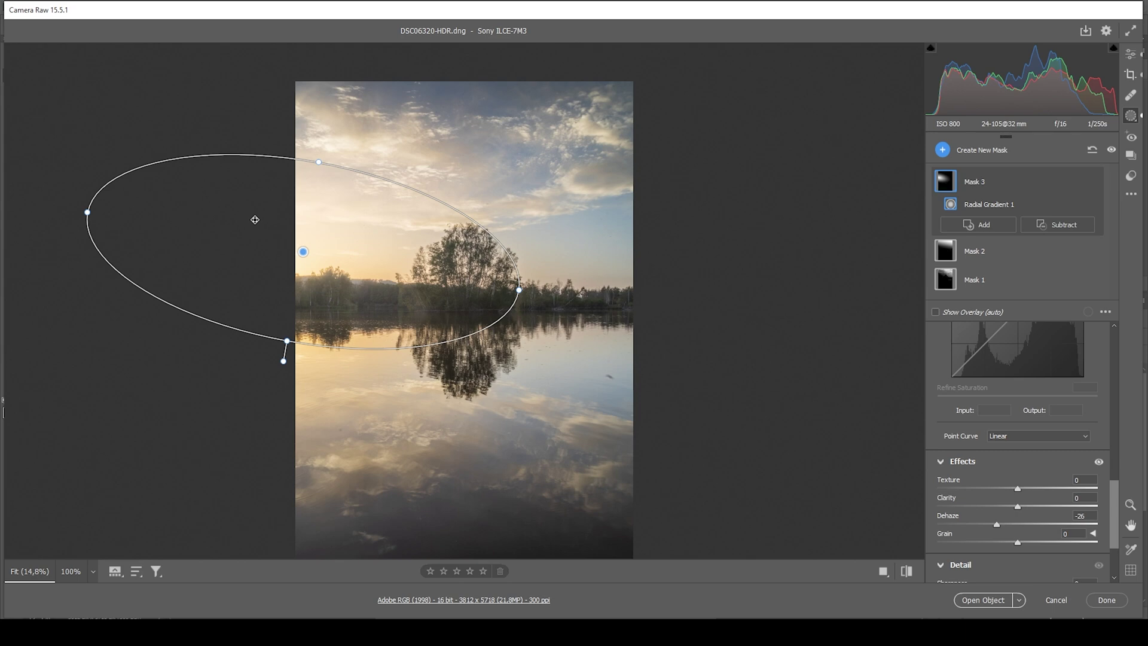
scroll(1085, 452, up, 5)
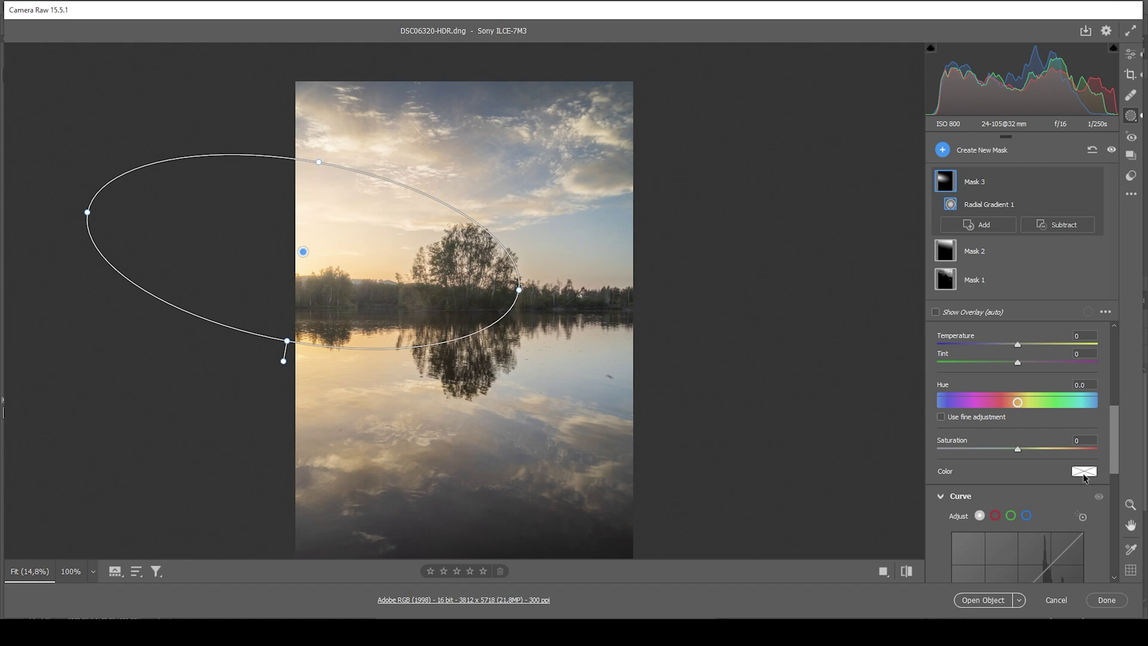
Tint the radial glow mask warm orange with Hue 36 and Saturation 59
click(1084, 473)
click(443, 247)
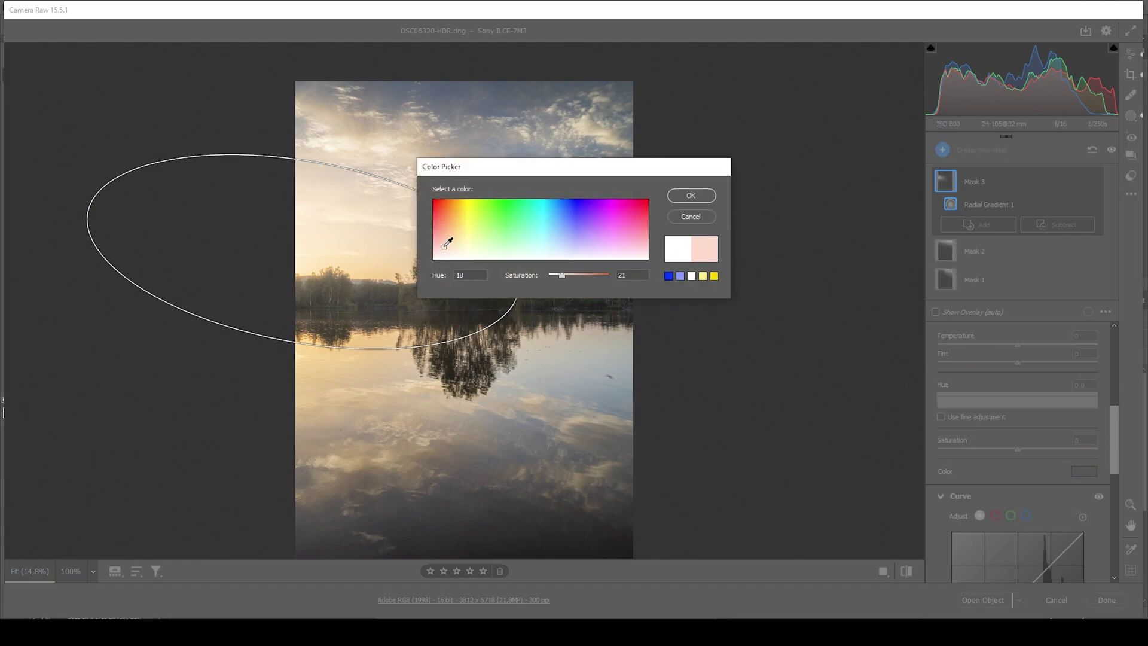
drag(444, 247, 451, 247)
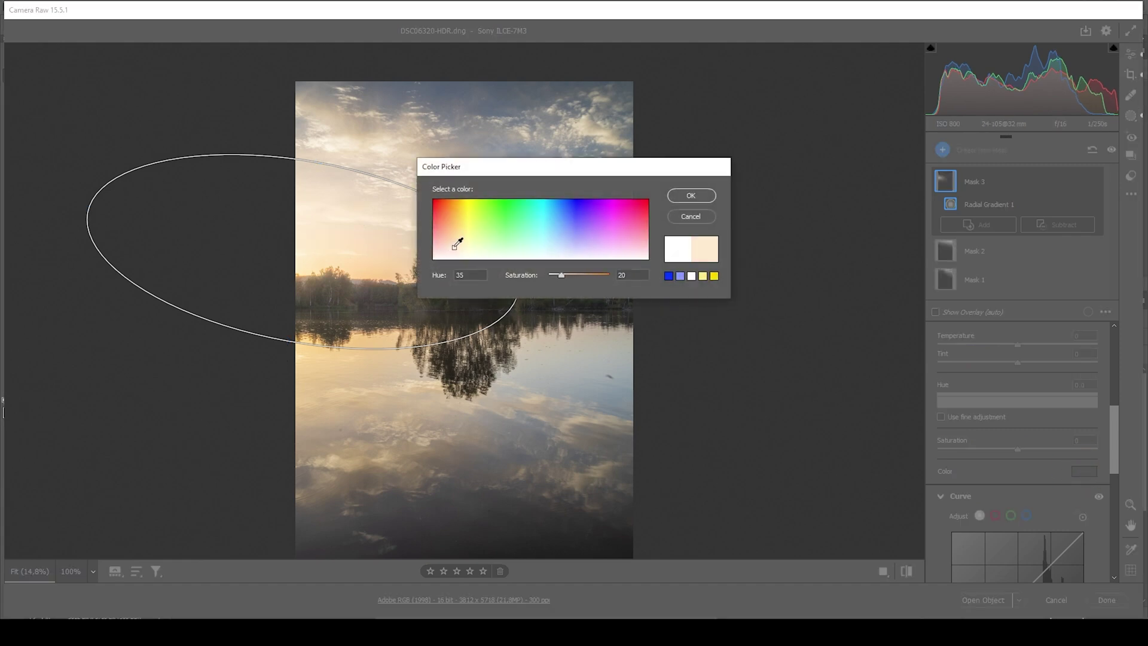
click(455, 247)
drag(563, 278, 586, 278)
click(691, 195)
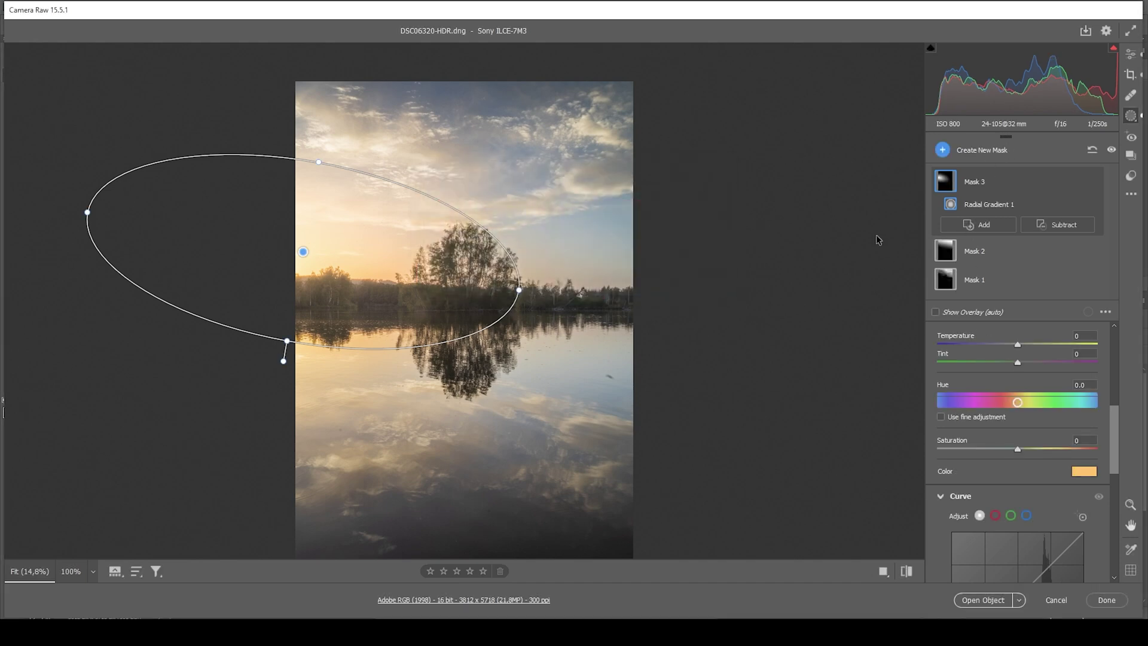
click(944, 150)
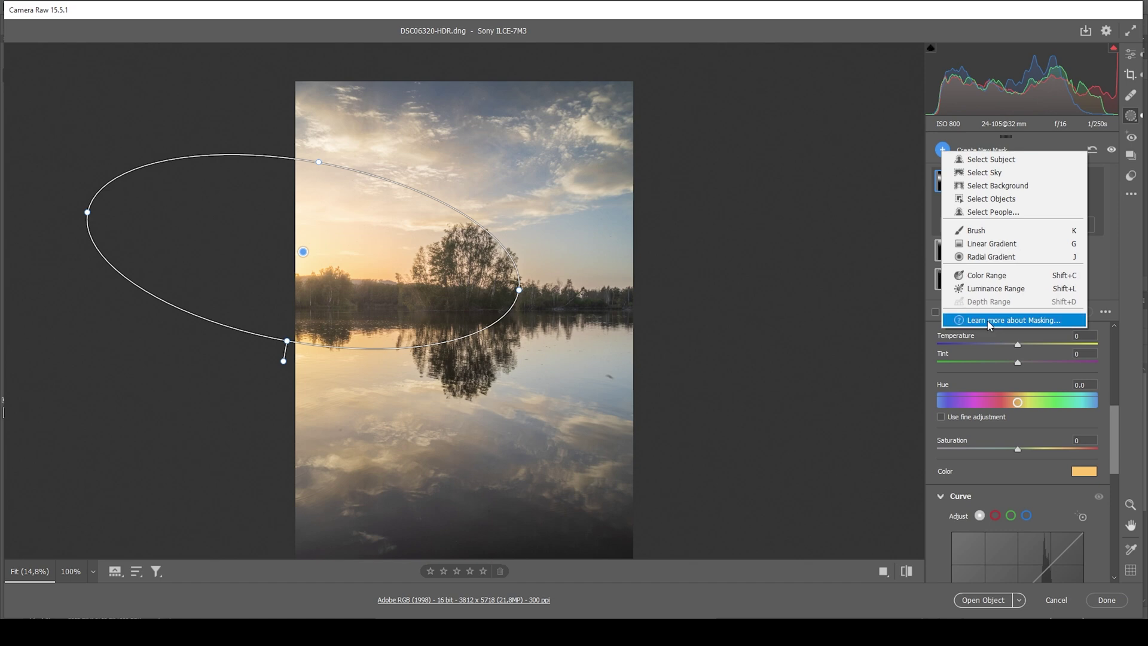
Add a linear gradient rising from the water's bottom with Clarity +46 and Saturation about +40
click(992, 245)
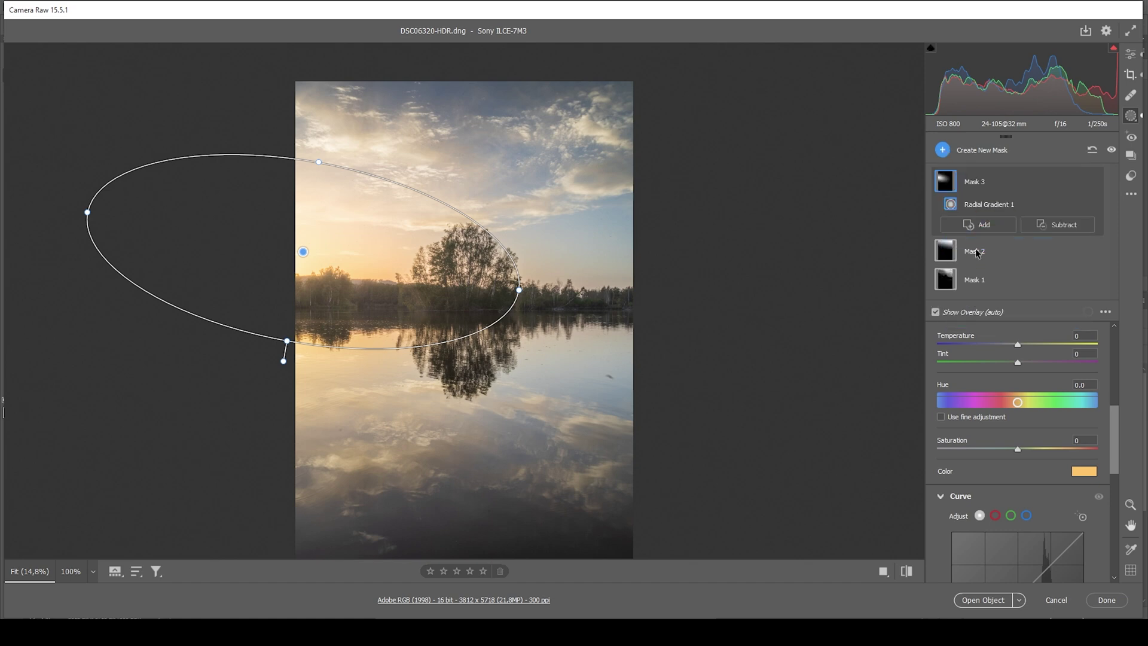
drag(455, 430, 444, 299)
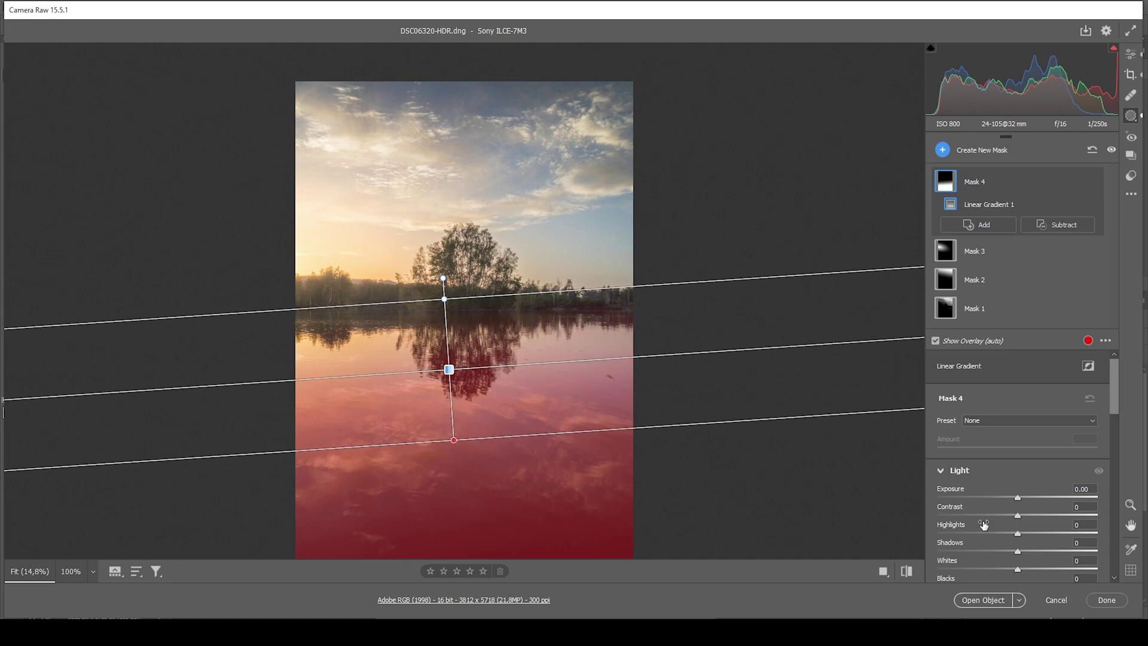
scroll(987, 520, down, 10)
scroll(1032, 503, down, 1)
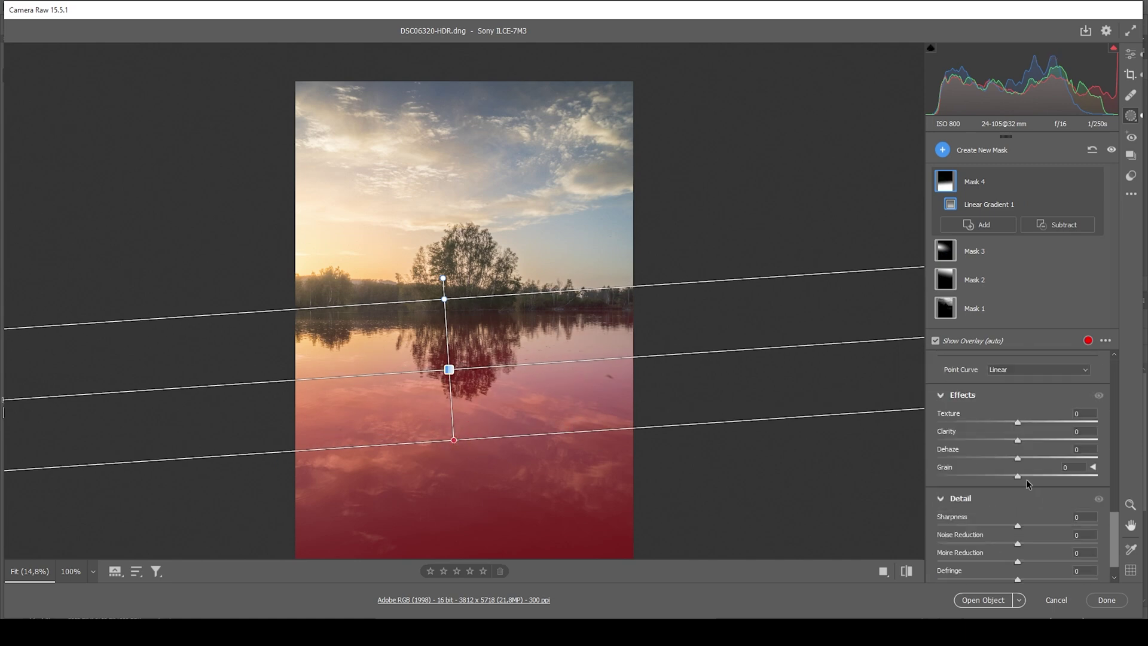
drag(1017, 440, 1045, 444)
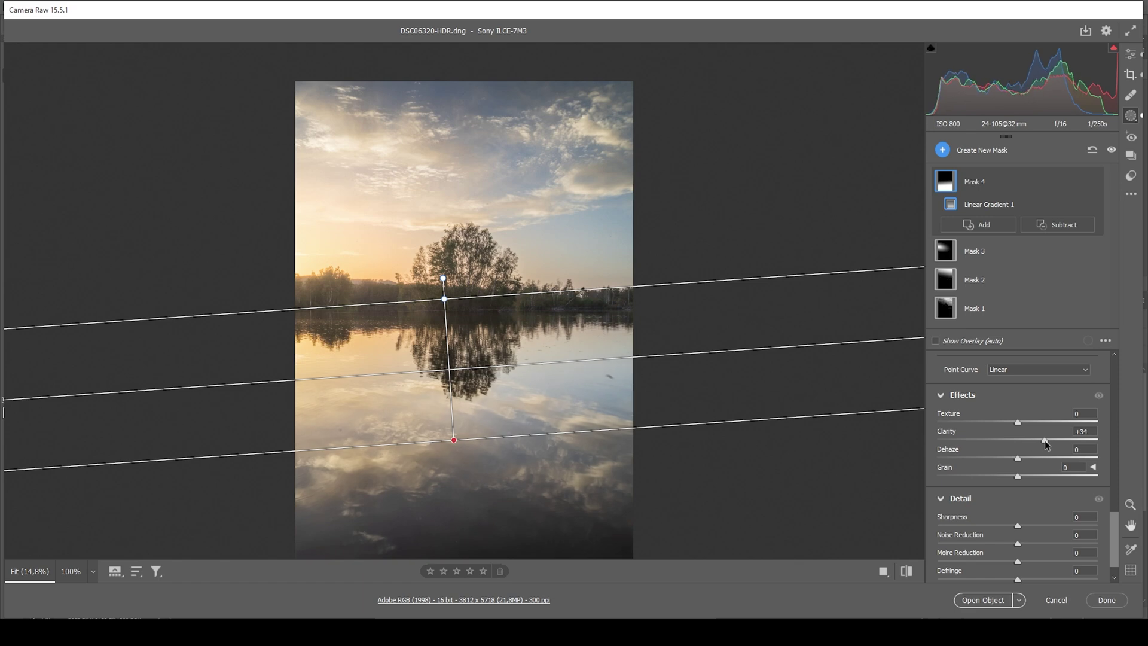
drag(1046, 442, 1055, 441)
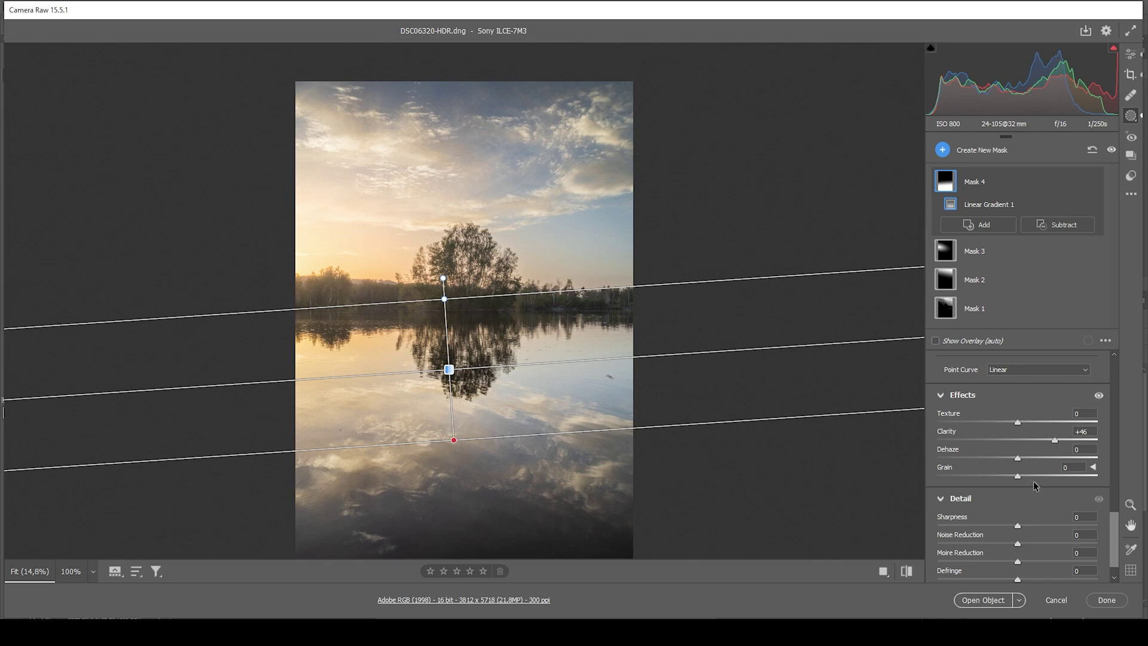
scroll(1035, 486, up, 5)
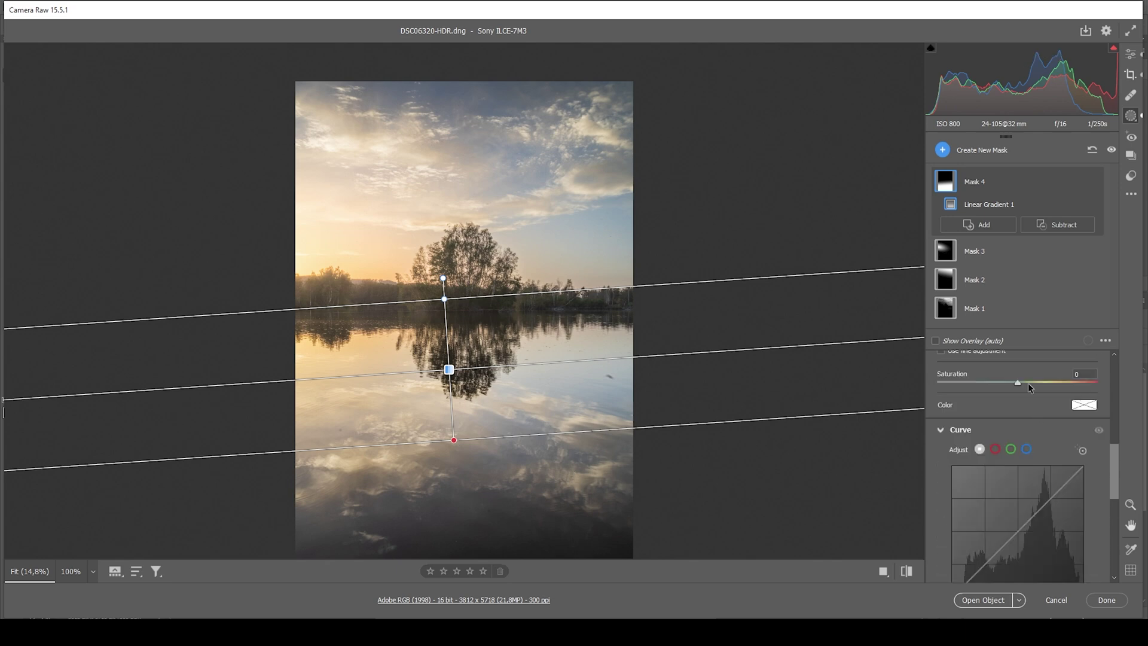
drag(1018, 381, 1036, 381)
drag(1037, 383, 1055, 381)
click(947, 150)
Draw a second linear gradient over the lake reflection, extended downward, with Whites +57
click(991, 245)
drag(452, 431, 464, 304)
drag(455, 427, 447, 457)
scroll(1090, 535, down, 1)
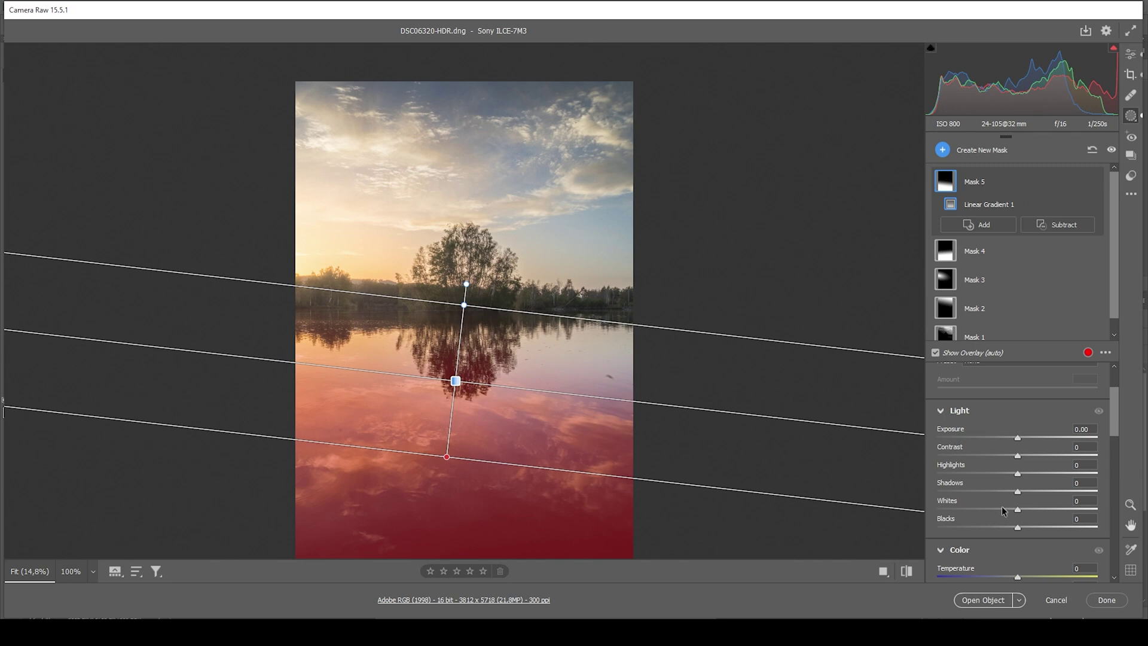
drag(1019, 513, 1047, 514)
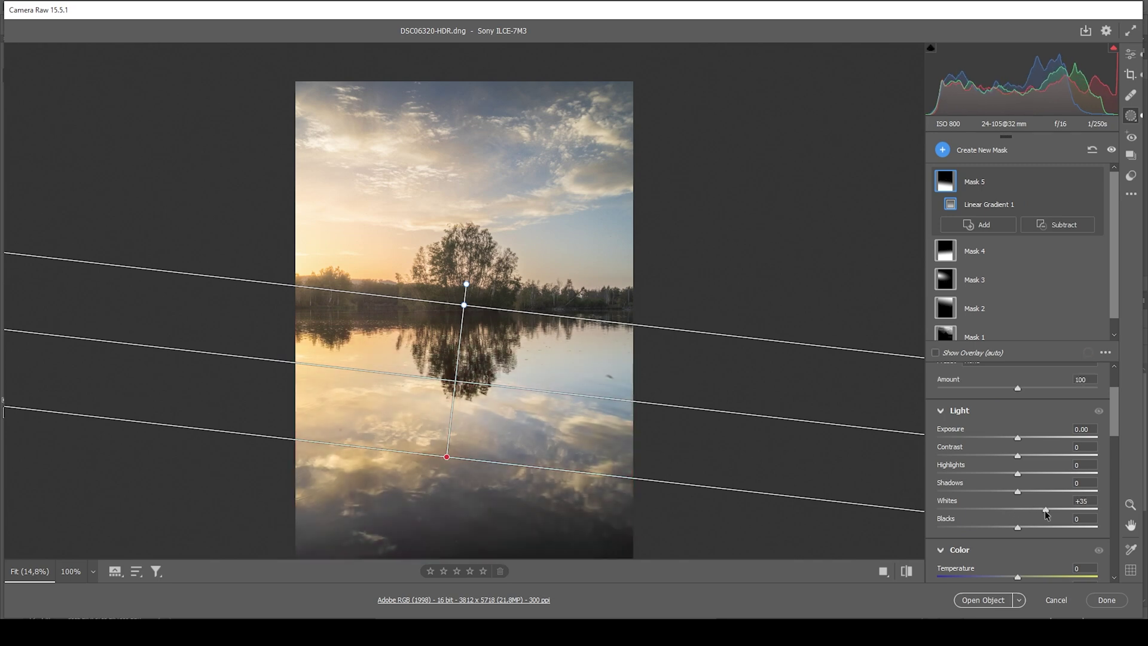
drag(1047, 514, 1064, 513)
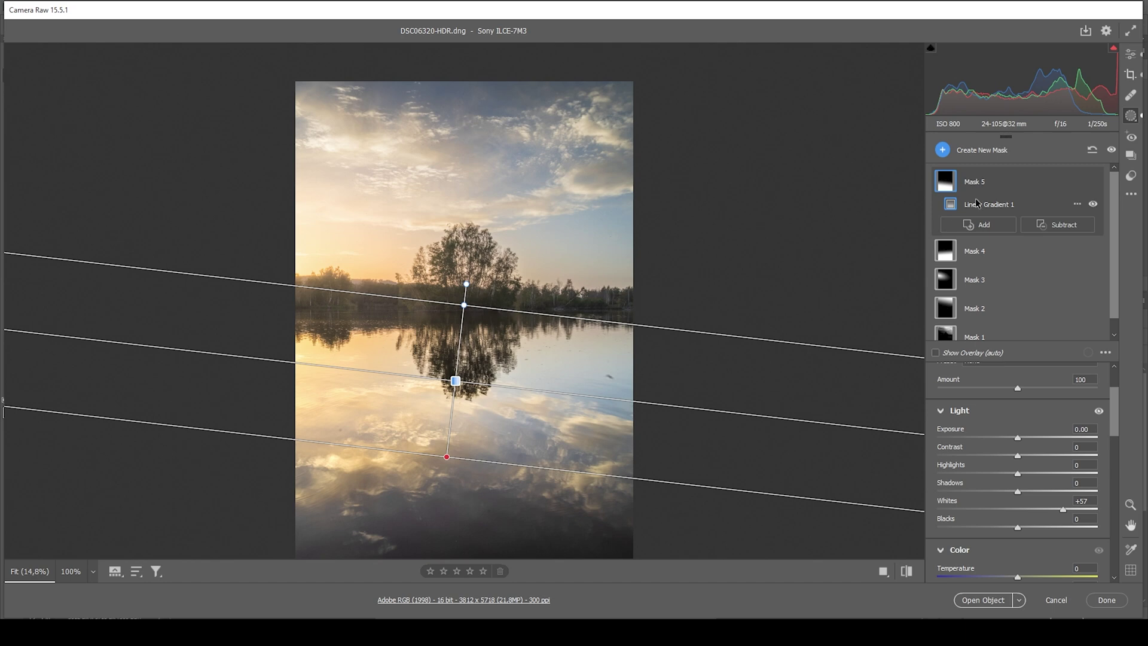
click(969, 150)
click(1010, 257)
Lift Shadows +17 and Blacks +6 in a radial mask around the tree and reflection, comparing with masks hidden
drag(460, 317, 661, 375)
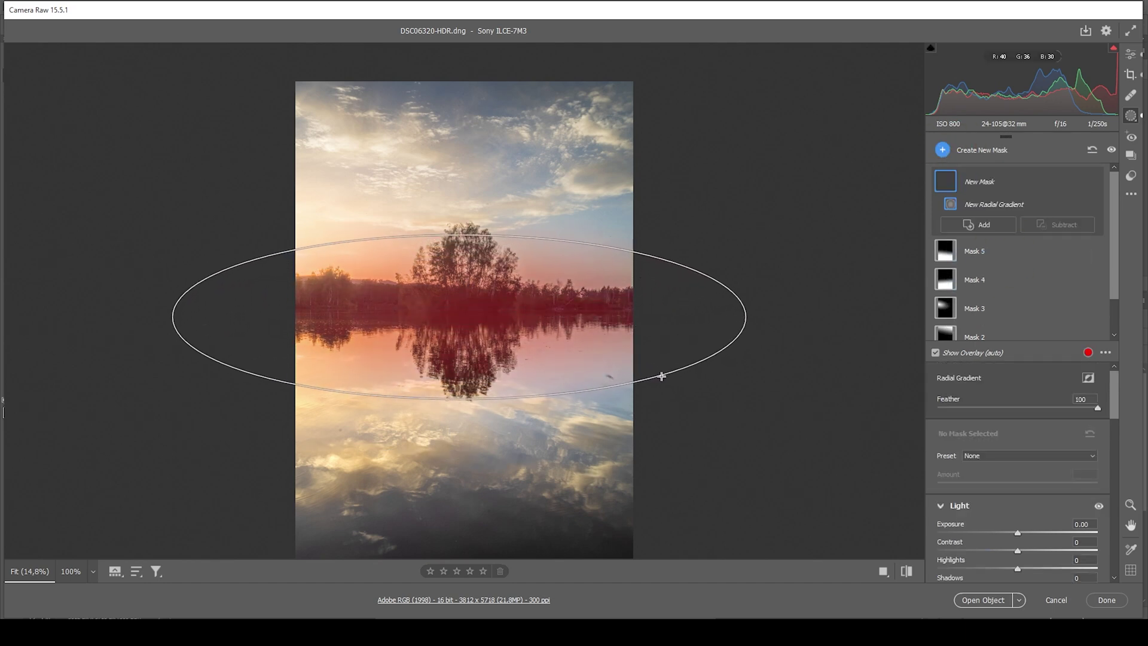
click(515, 310)
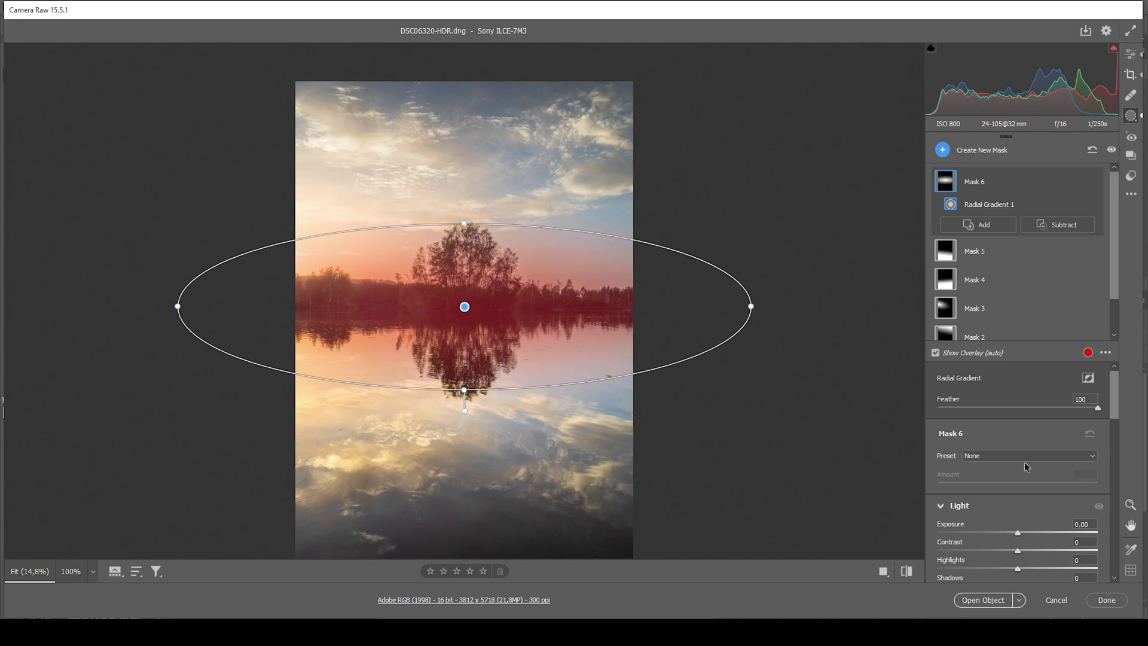
scroll(1029, 467, down, 4)
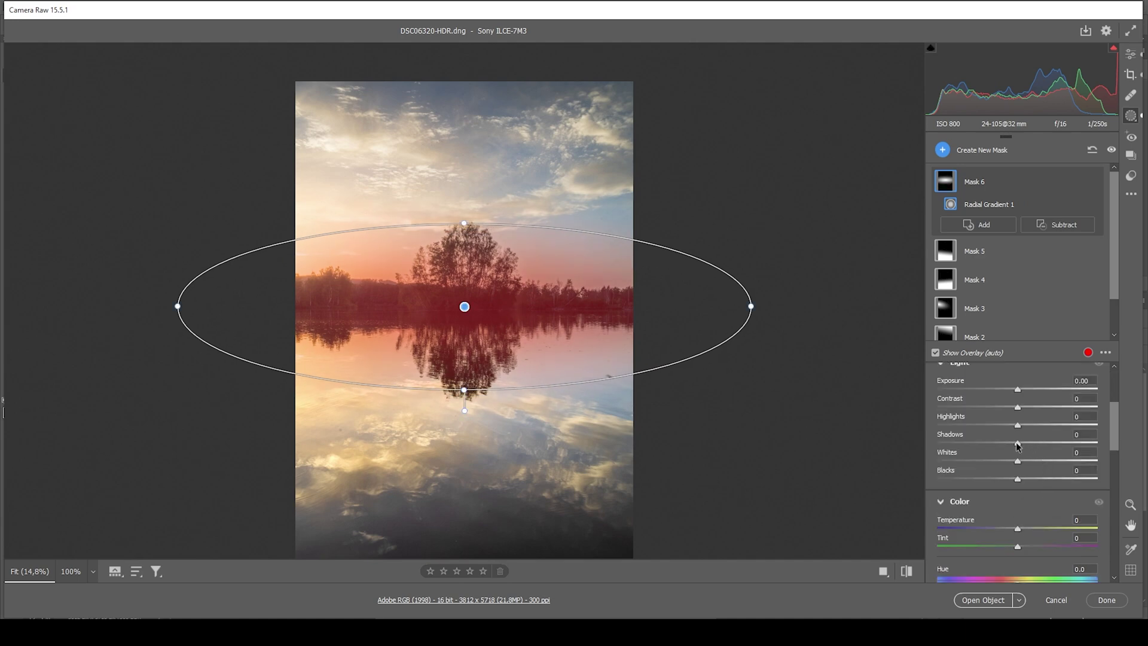
drag(1017, 442, 1031, 441)
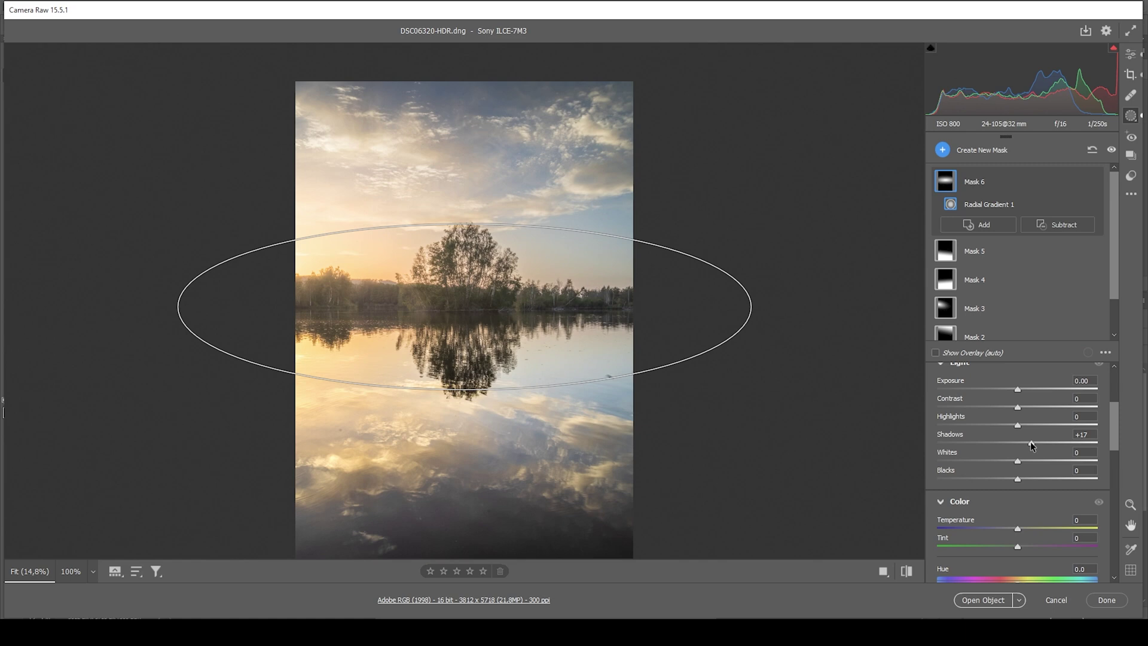
drag(1030, 441, 1023, 479)
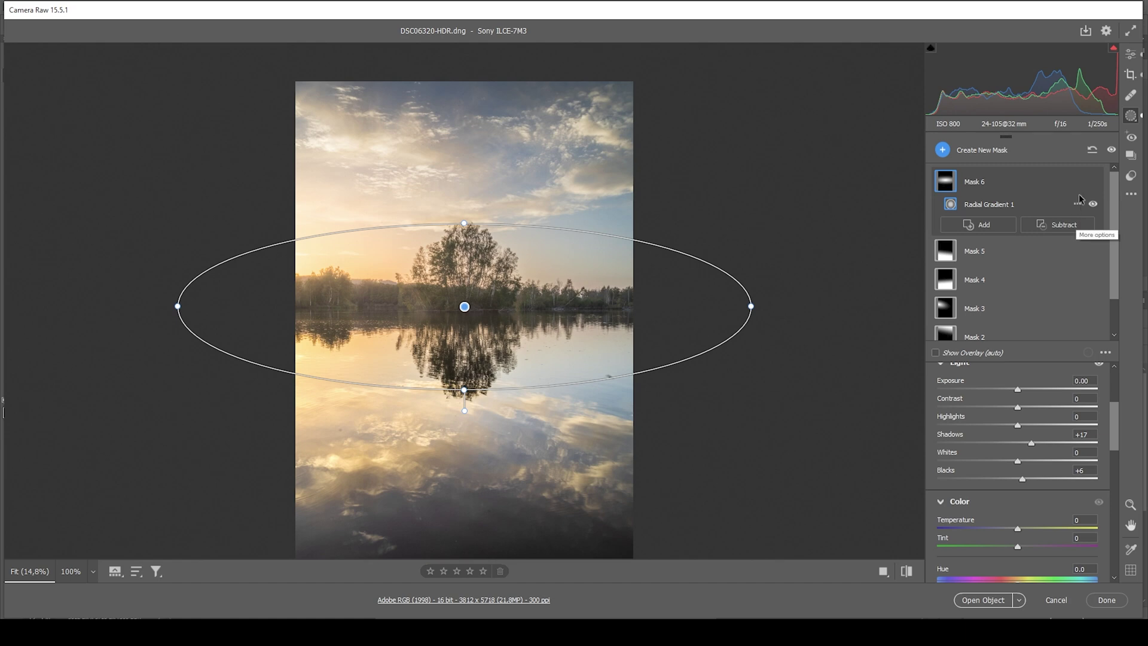
click(1113, 150)
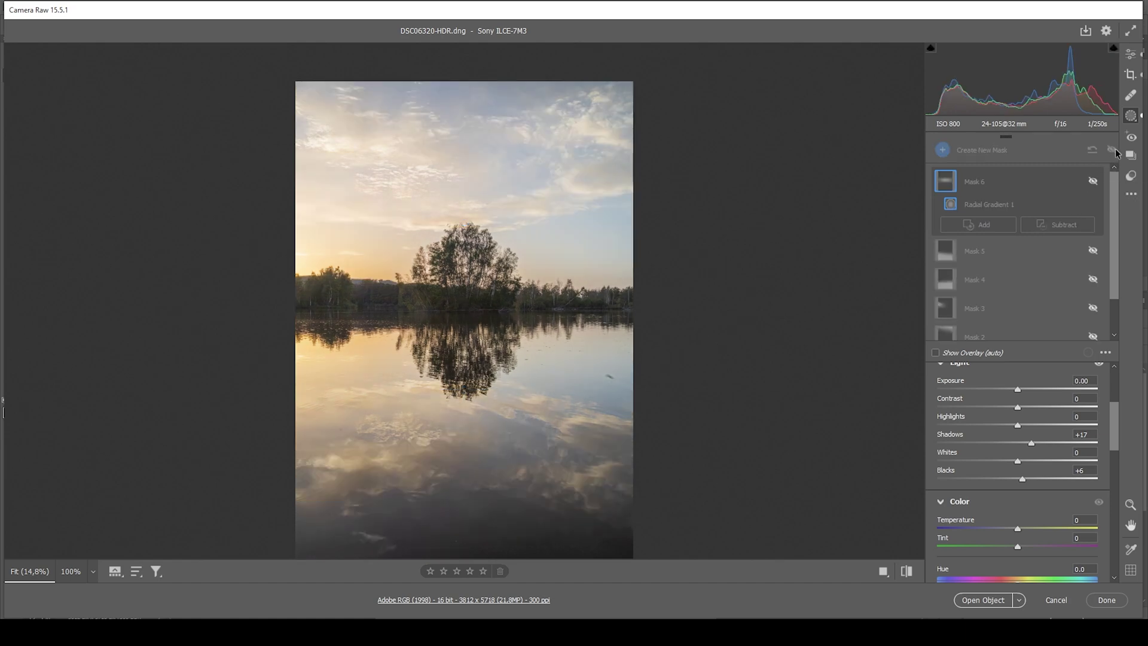
click(1113, 150)
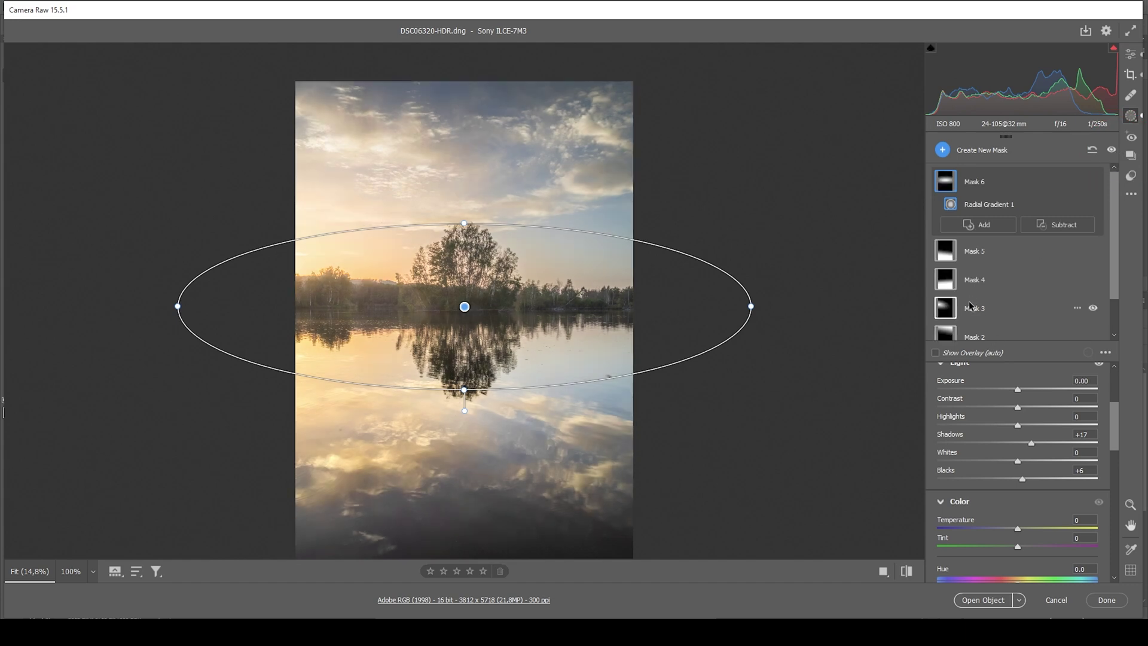
Shift the Yellows hue to -25 in the Color Mixer's HSL Hue controls
click(1126, 56)
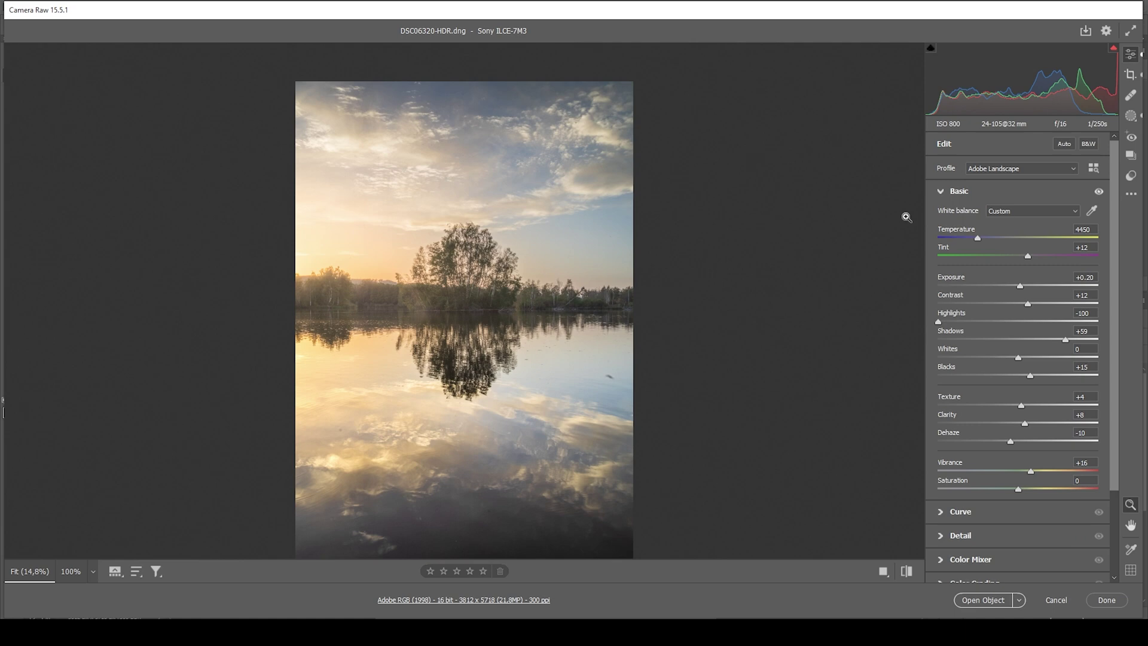
click(960, 191)
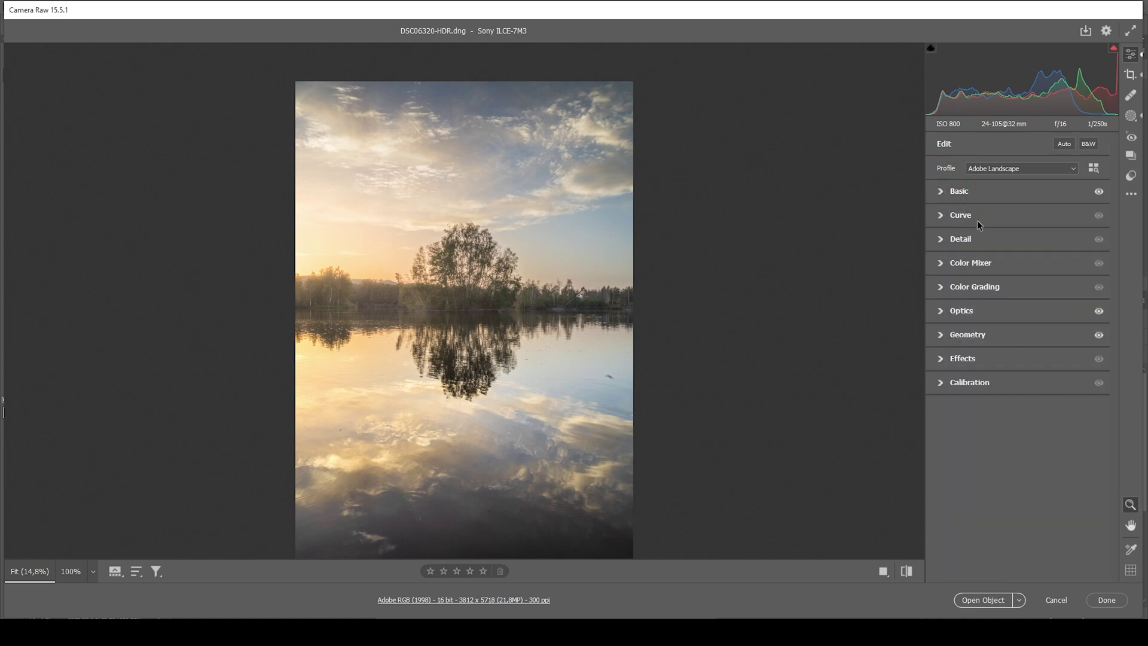
click(944, 265)
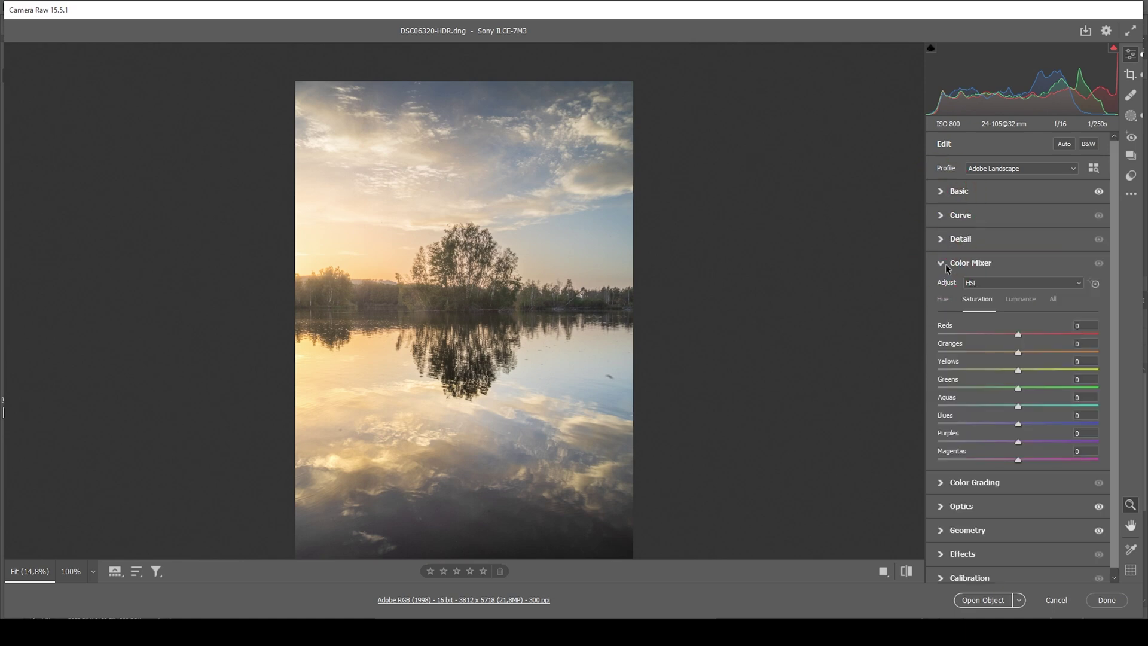
click(944, 301)
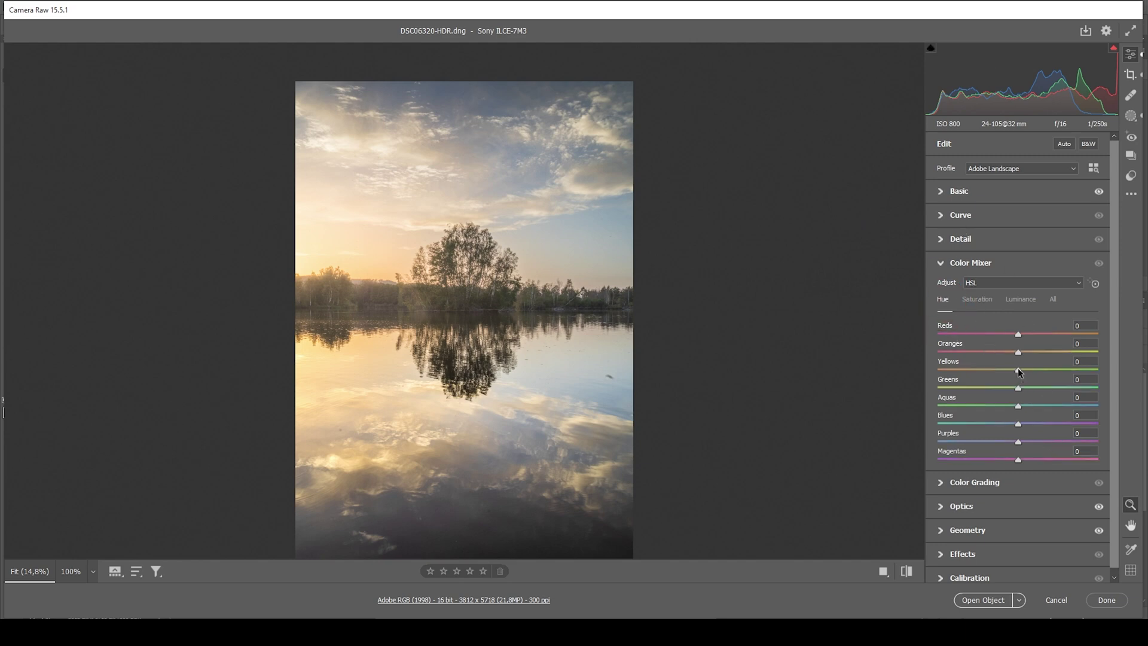
drag(1019, 371, 997, 371)
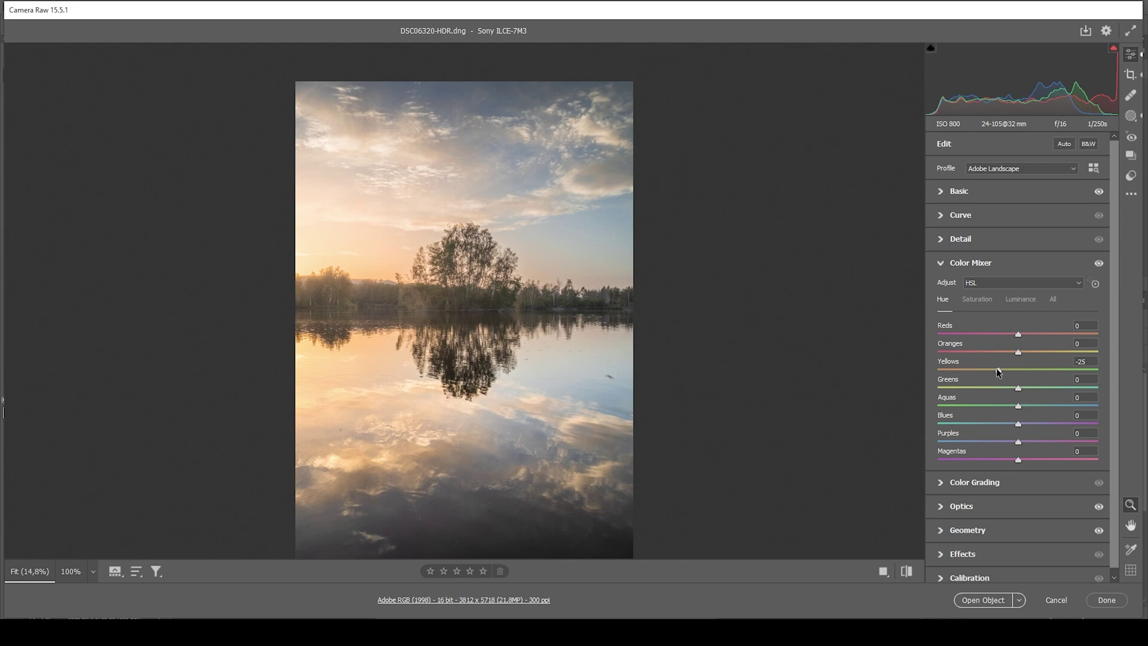
Raise Oranges saturation to +26 and lower Yellows saturation to -9
click(976, 298)
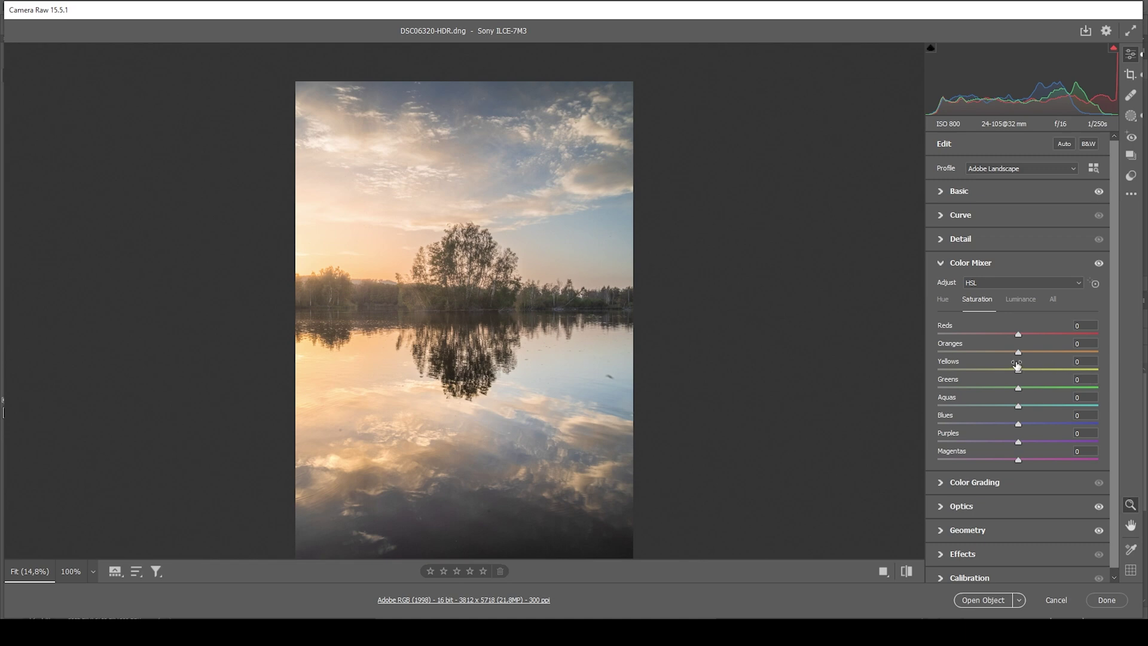
drag(1014, 350, 1019, 351)
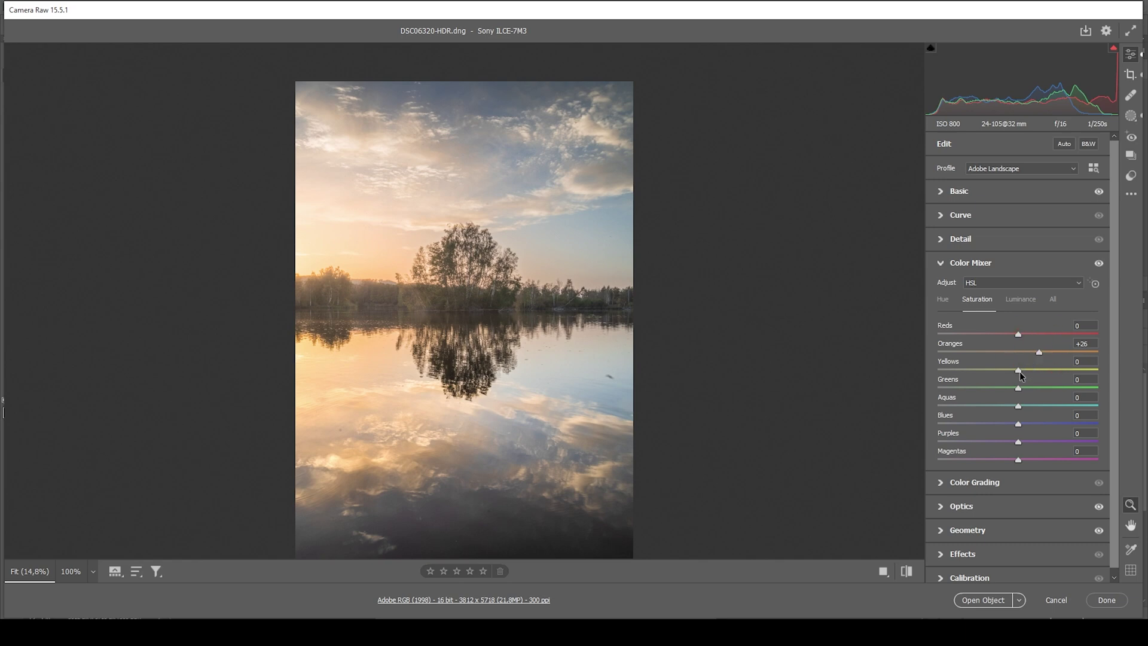
drag(1020, 371, 1012, 371)
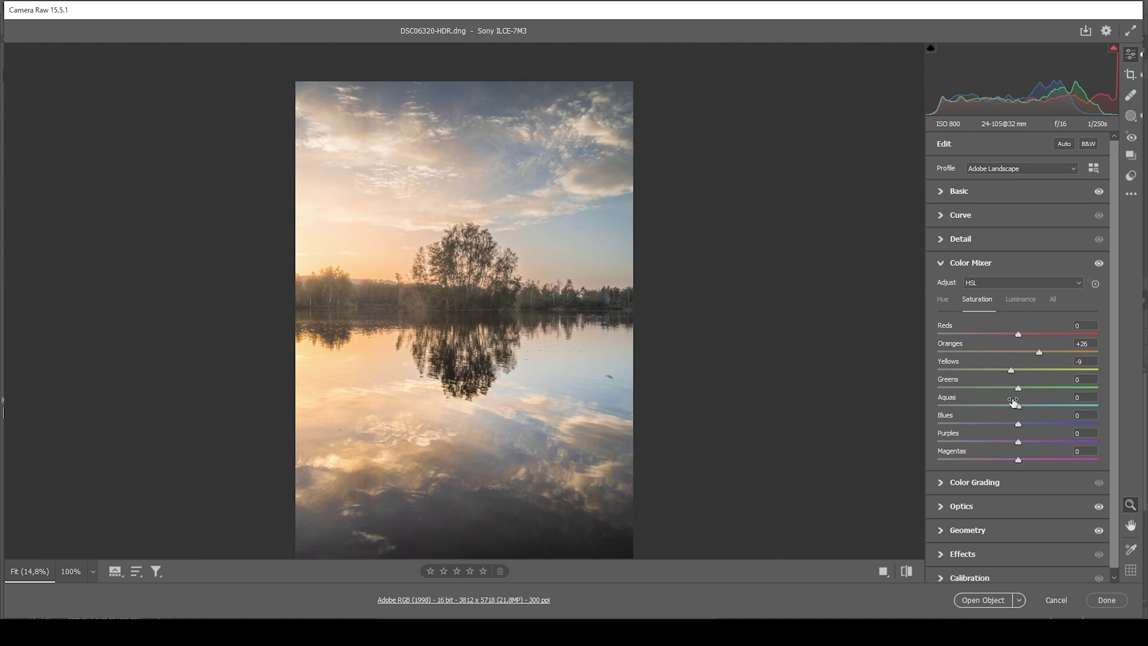
click(970, 264)
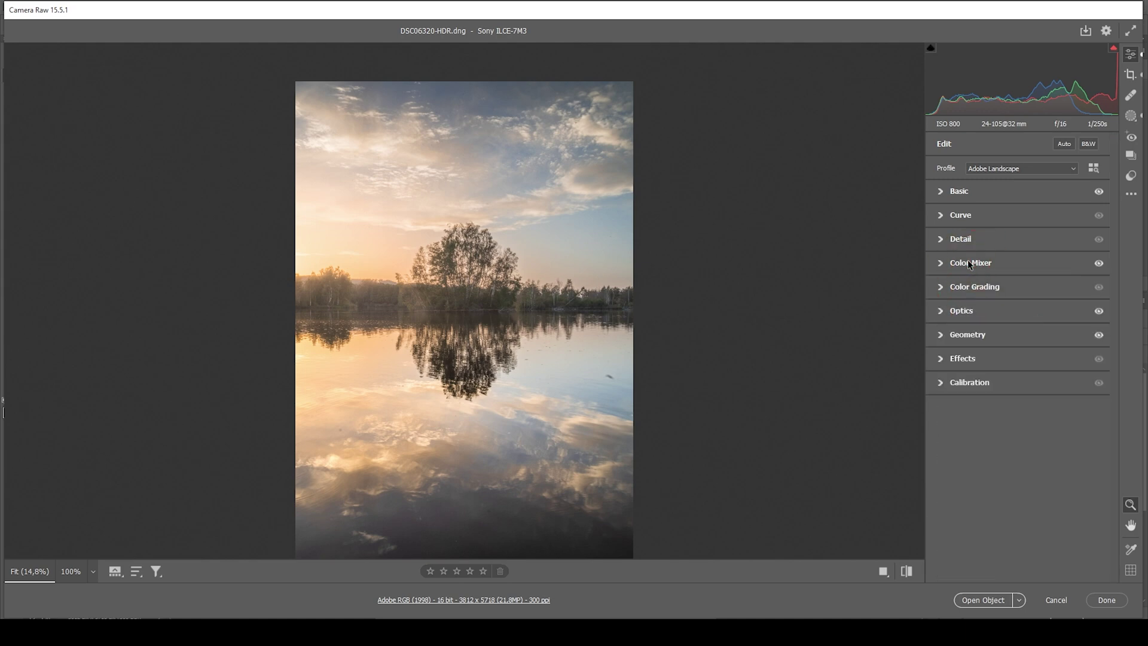
click(956, 288)
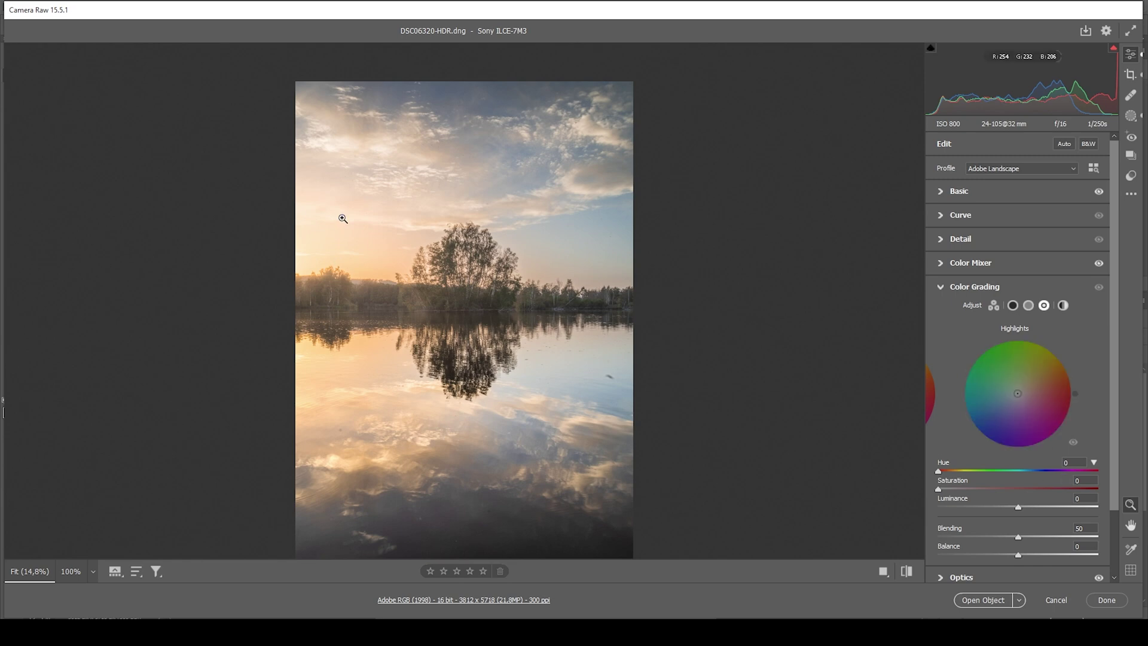
Grade highlights to hue 31, saturation 29 and midtones to hue 36, saturation 20
drag(939, 471, 951, 472)
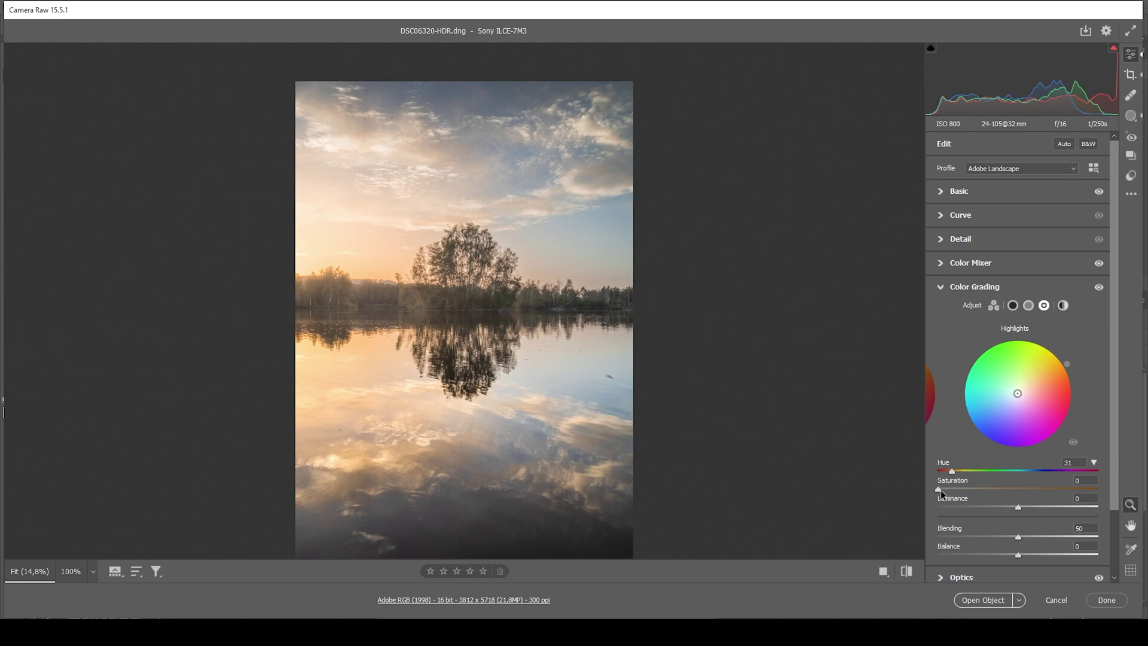
drag(941, 490, 989, 490)
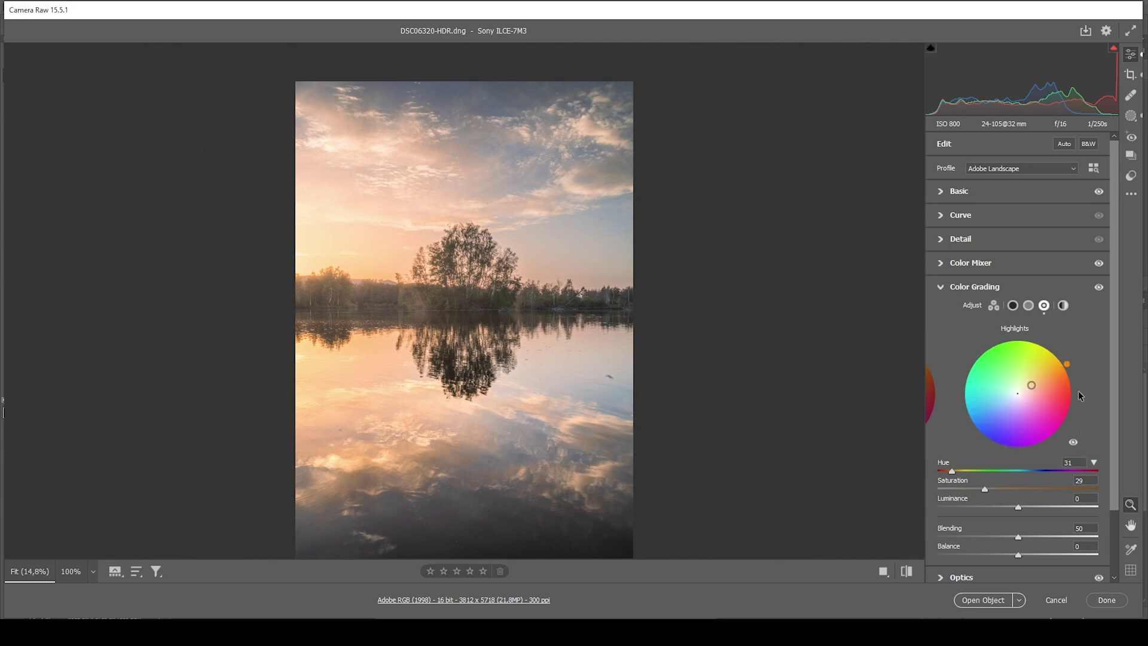
click(1028, 305)
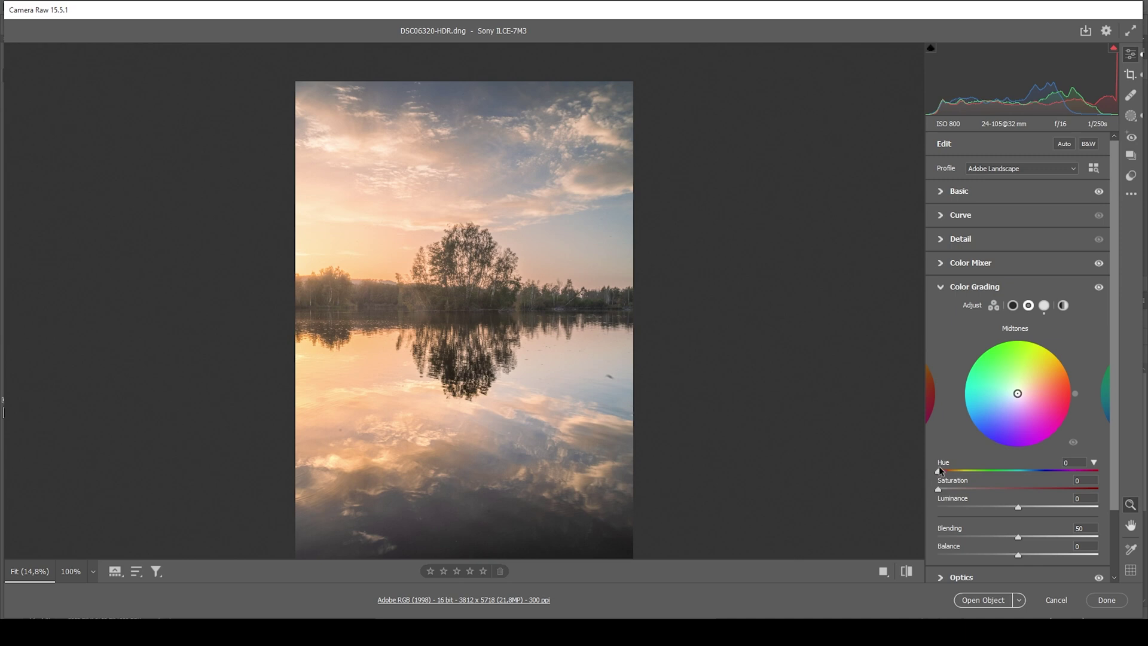
drag(937, 472, 952, 472)
drag(939, 488, 970, 488)
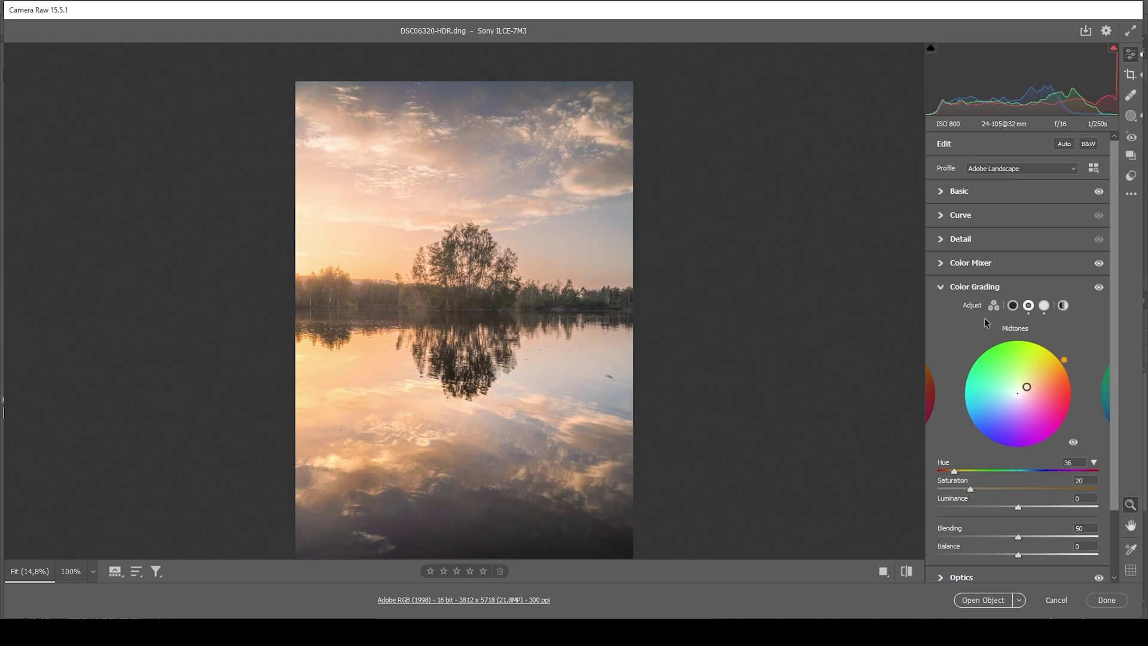
click(964, 288)
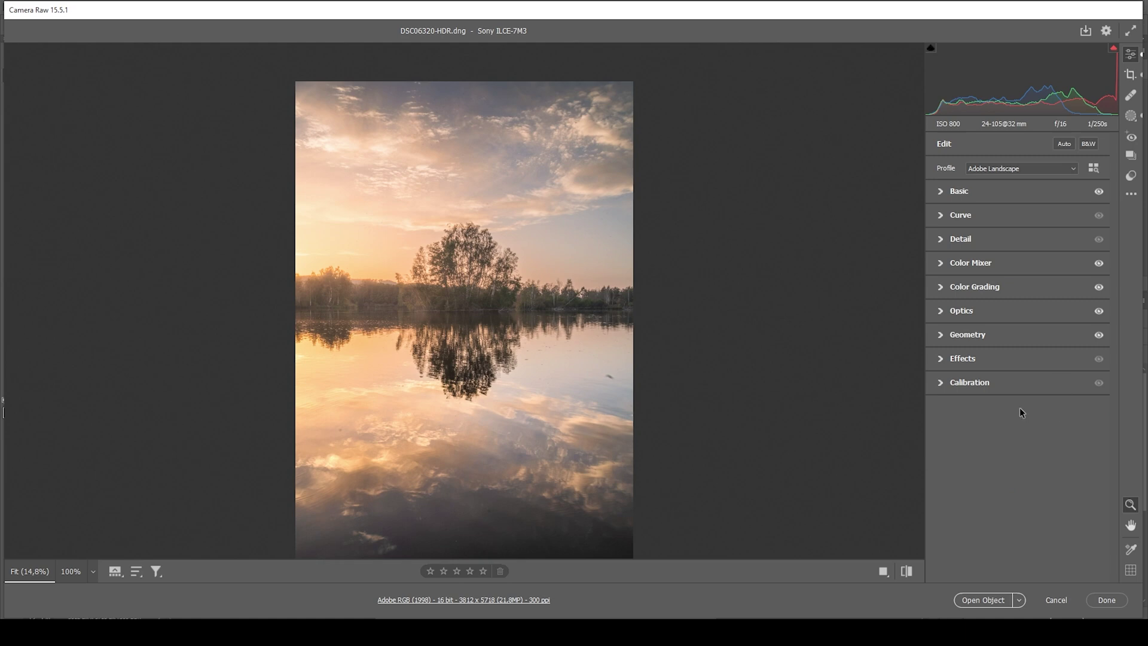
Set the Calibration Blue Primary to hue -14 and saturation +39
click(936, 383)
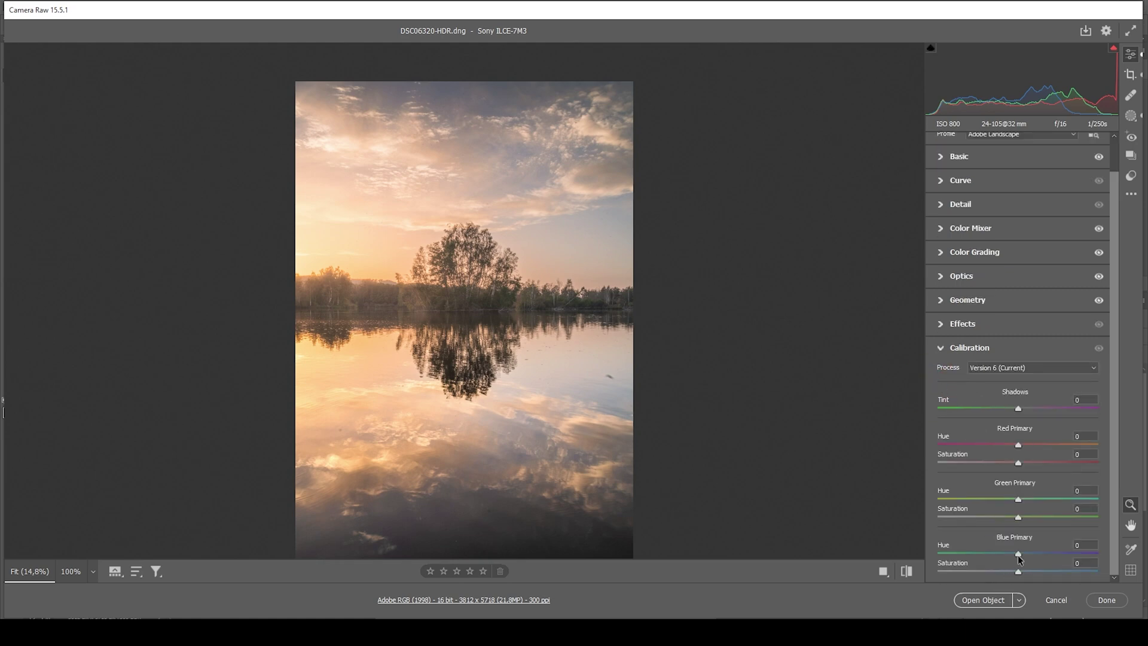
drag(1020, 560, 1013, 556)
drag(1010, 554, 1048, 574)
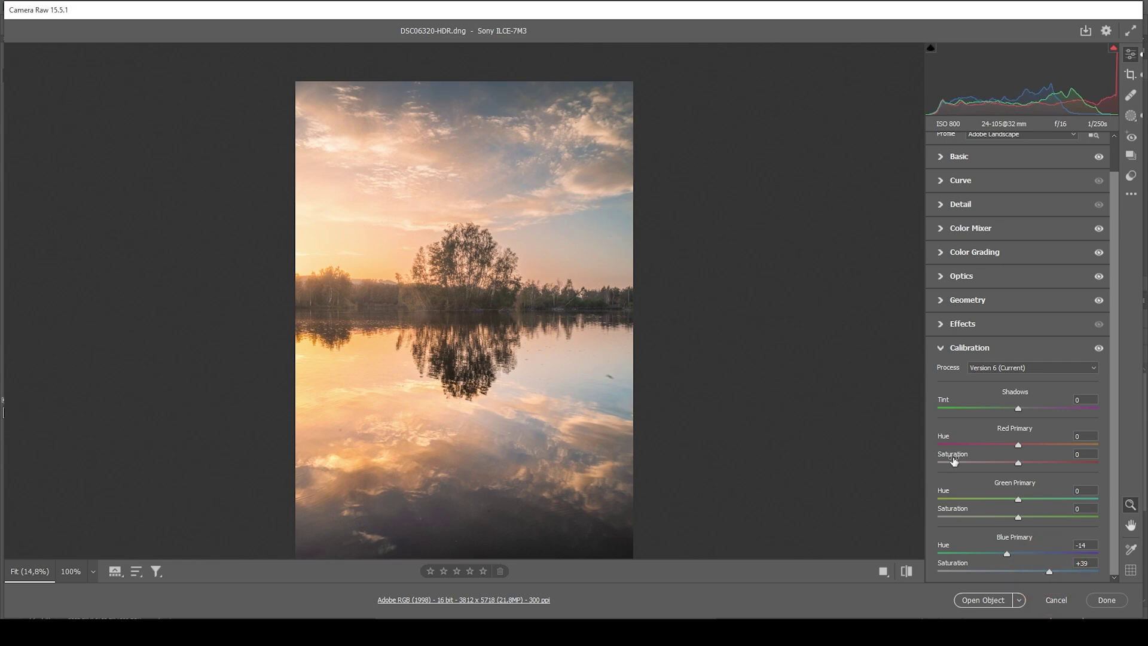
Set Detail sharpening to amount 102, radius 0.5, detail 100 and masking 76
click(940, 205)
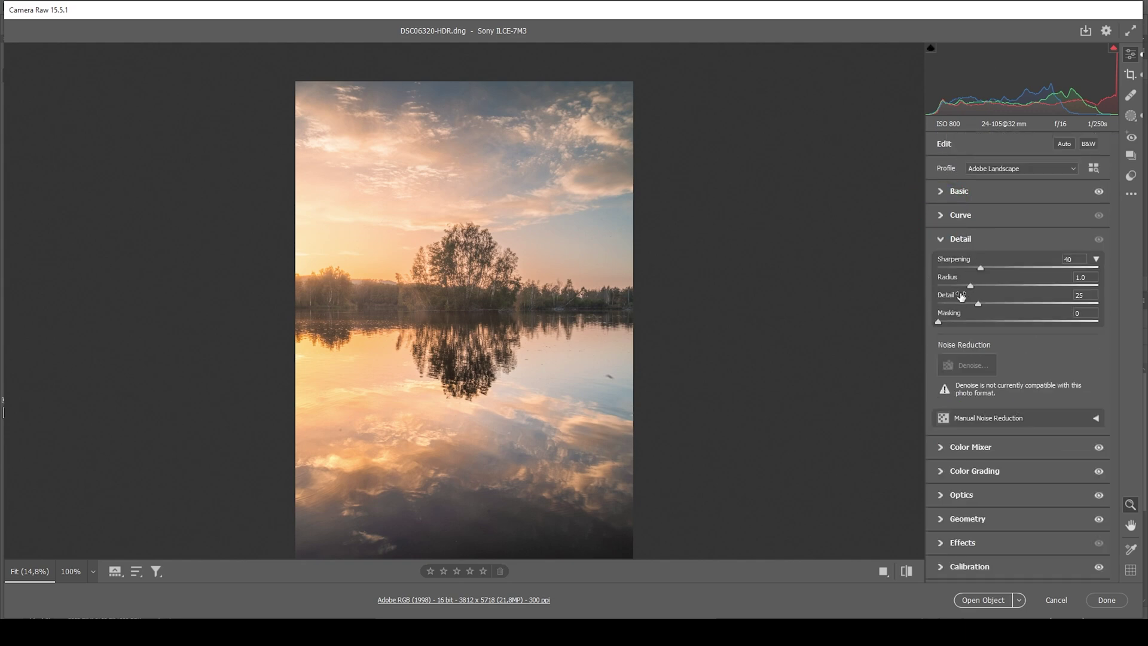
drag(969, 285, 850, 283)
key(alt)
drag(939, 320, 1060, 328)
drag(982, 266, 1049, 271)
Compare the before and after views, then open the edited photo in Photoshop
click(907, 571)
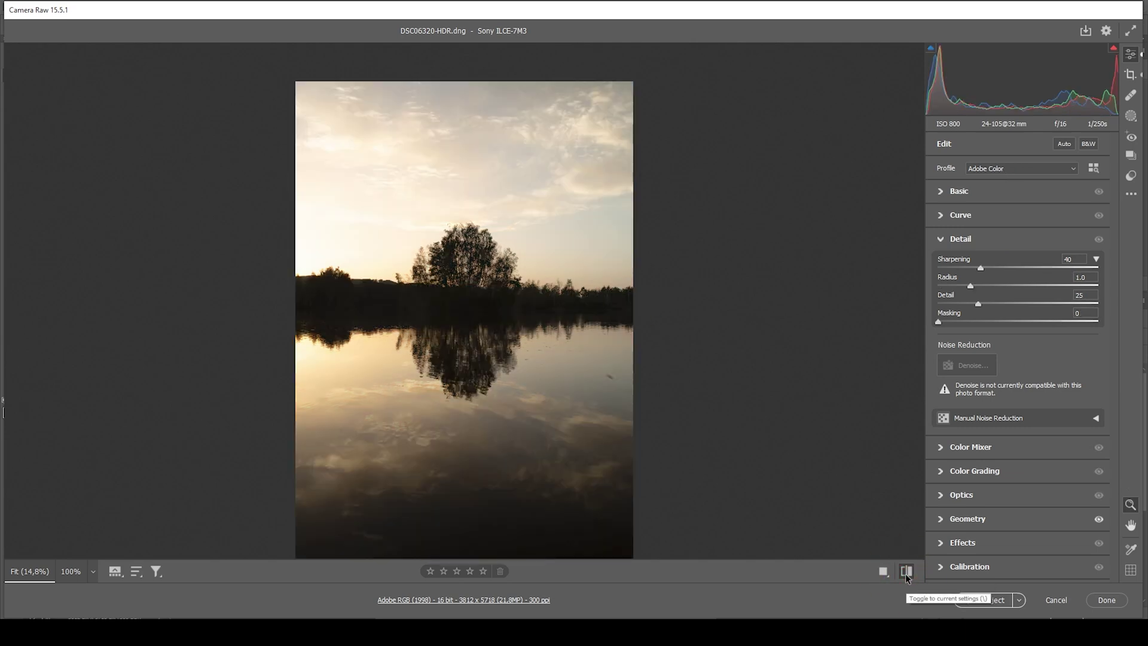
click(906, 573)
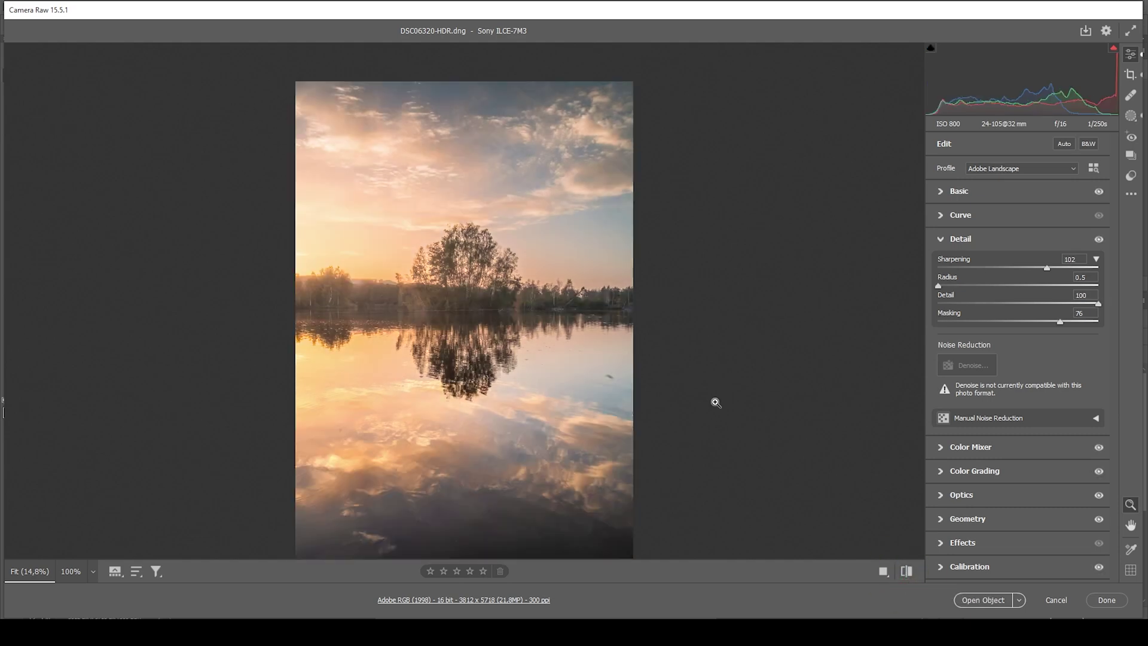
click(983, 600)
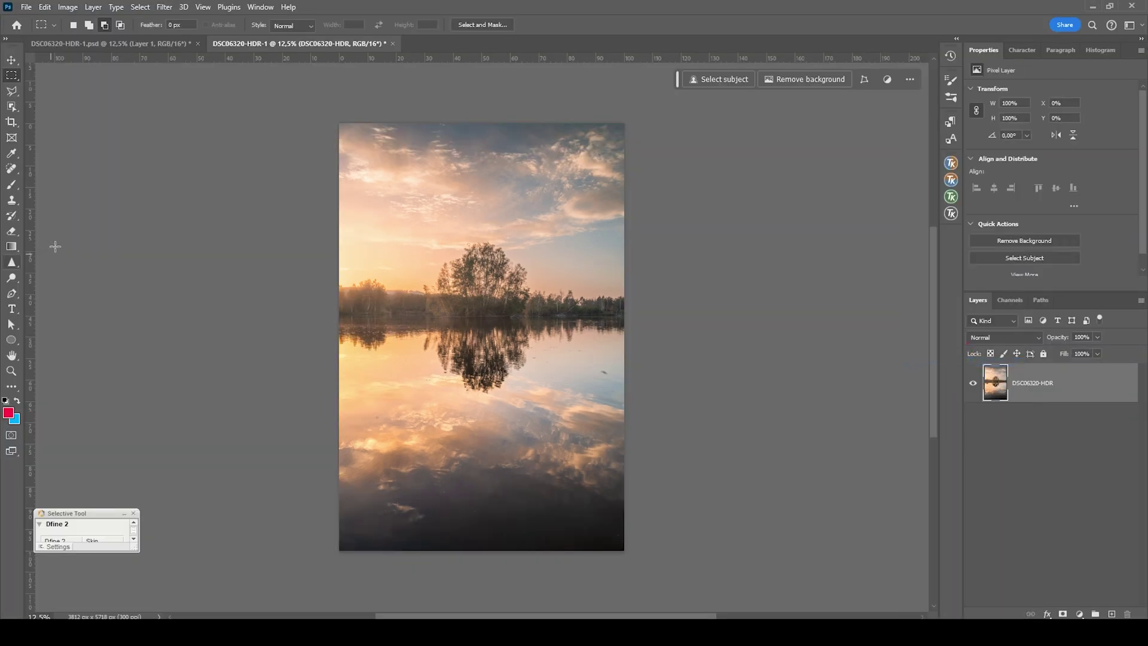
Zoom into the lake and remove four dark specks in the reflection with the Spot Healing Brush
right_click(12, 173)
click(69, 171)
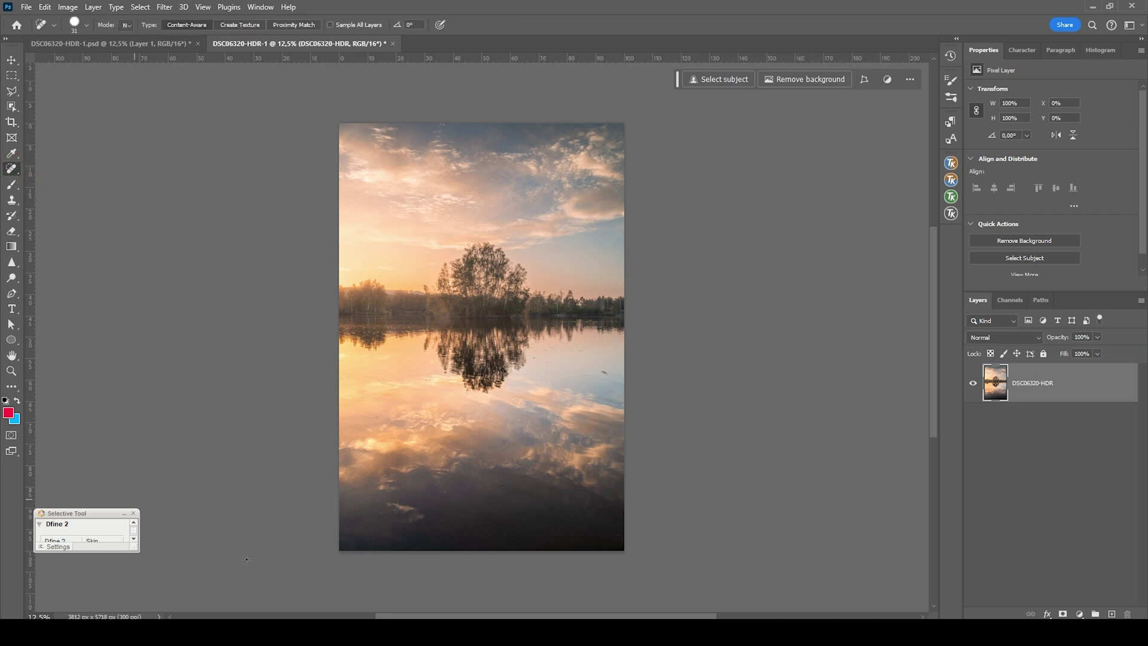
click(133, 513)
scroll(598, 389, up, 5)
scroll(623, 386, up, 1)
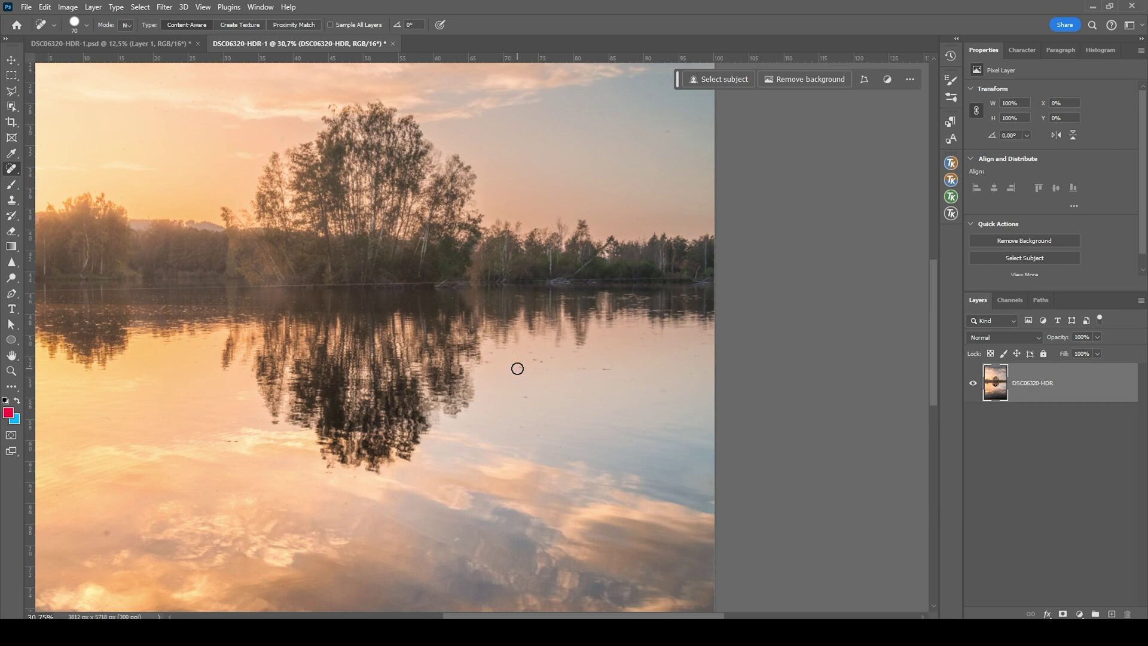
click(526, 397)
click(578, 371)
click(606, 375)
click(528, 356)
Look over the reflection for remaining spots, then add an empty Layer 1
scroll(487, 476, down, 10)
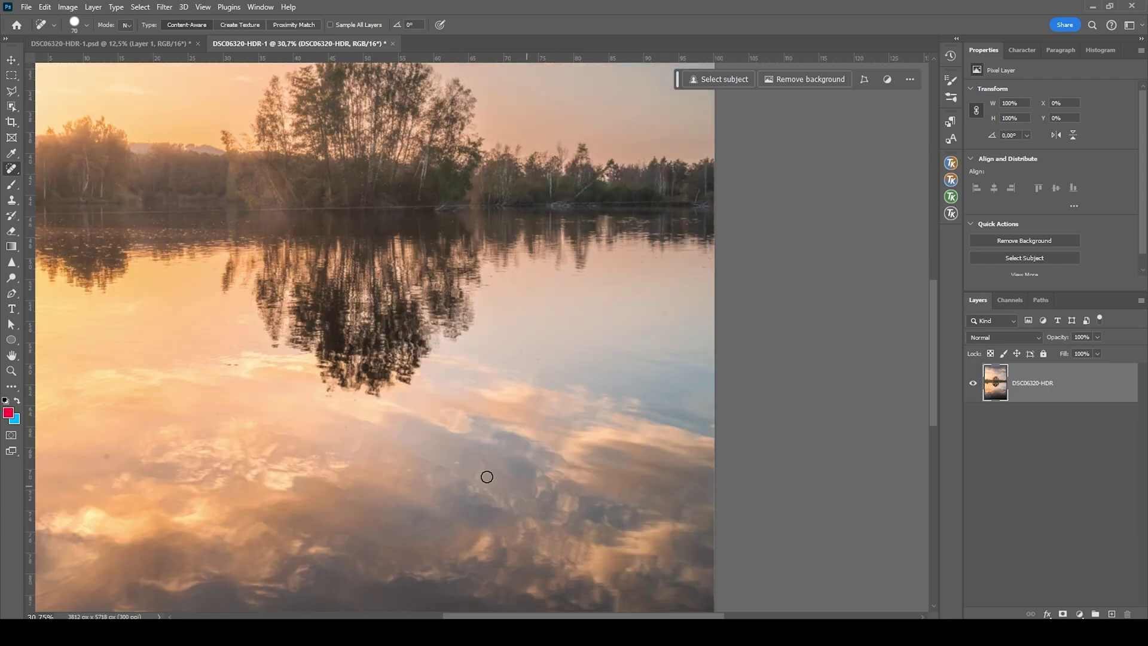
scroll(356, 484, left, 3)
scroll(355, 485, up, 5)
scroll(800, 246, down, 3)
scroll(682, 383, up, 5)
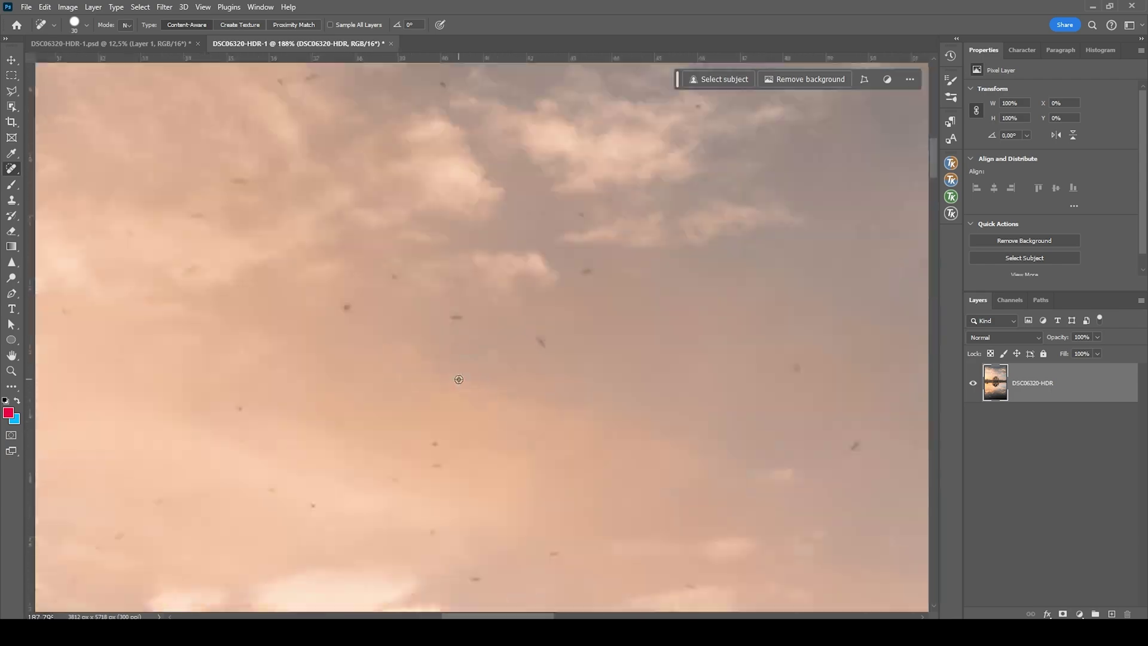
scroll(683, 383, down, 4)
key(alt)
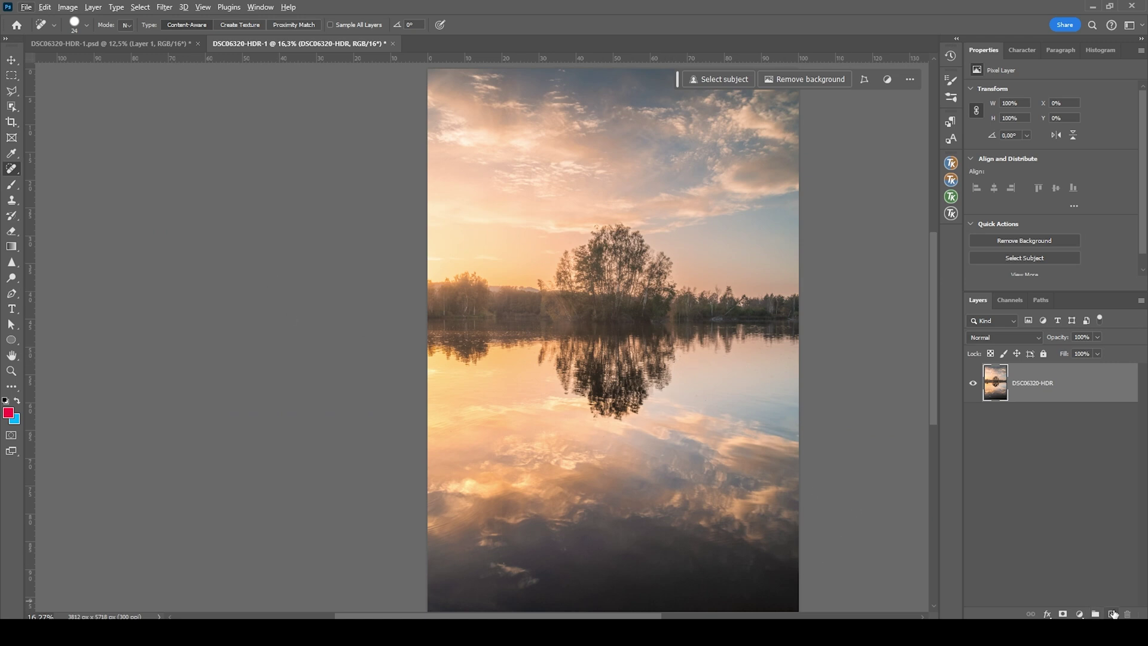
click(1112, 614)
Set Layer 1 to Soft Light and prepare a large peach brush at 11% opacity
click(992, 337)
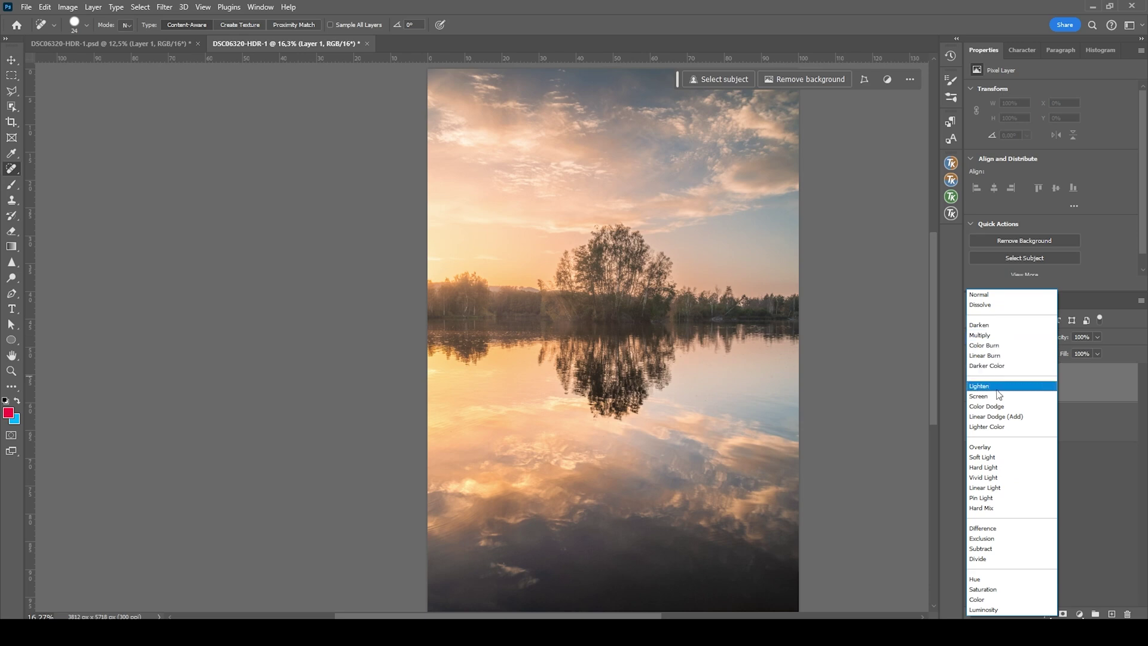
click(1003, 457)
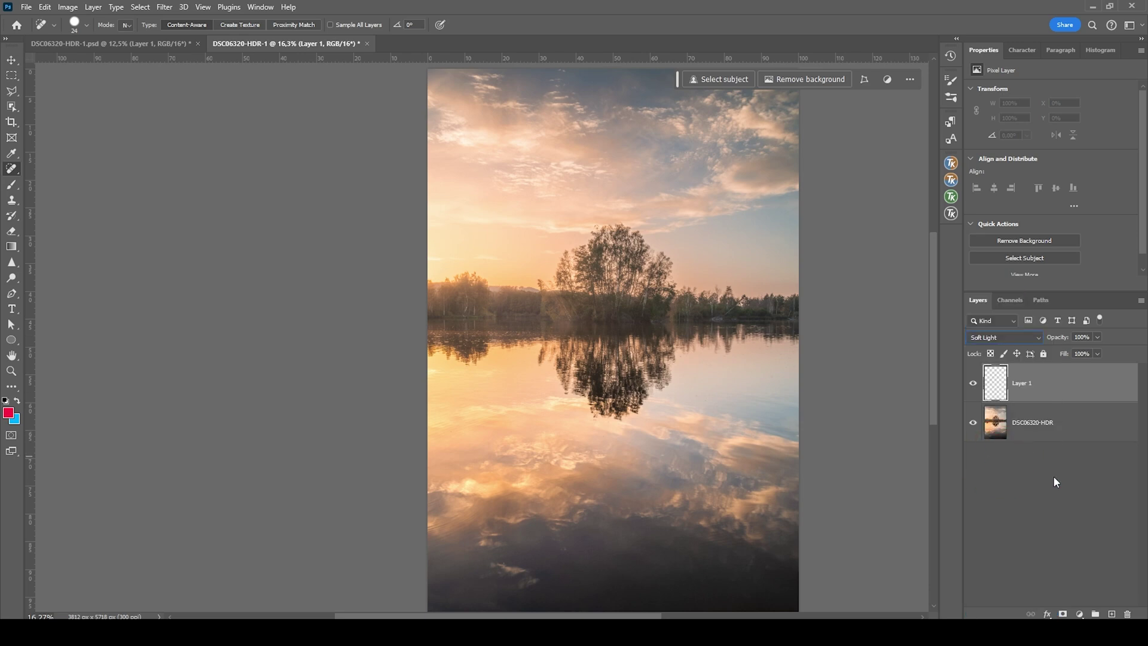
key(b)
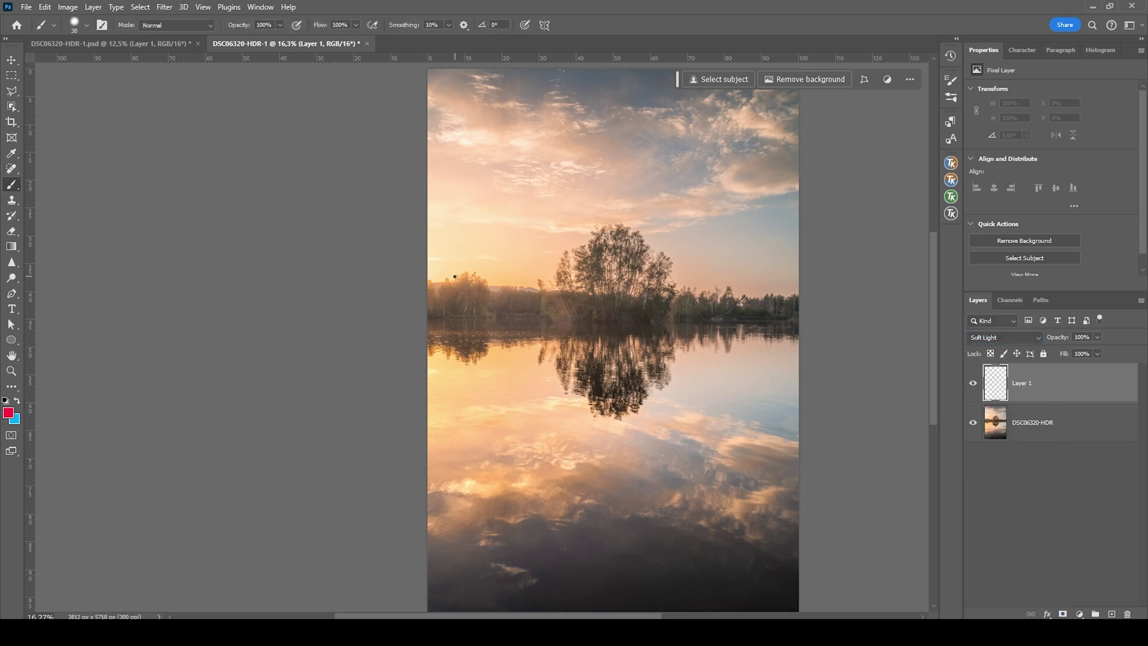
drag(443, 267, 497, 267)
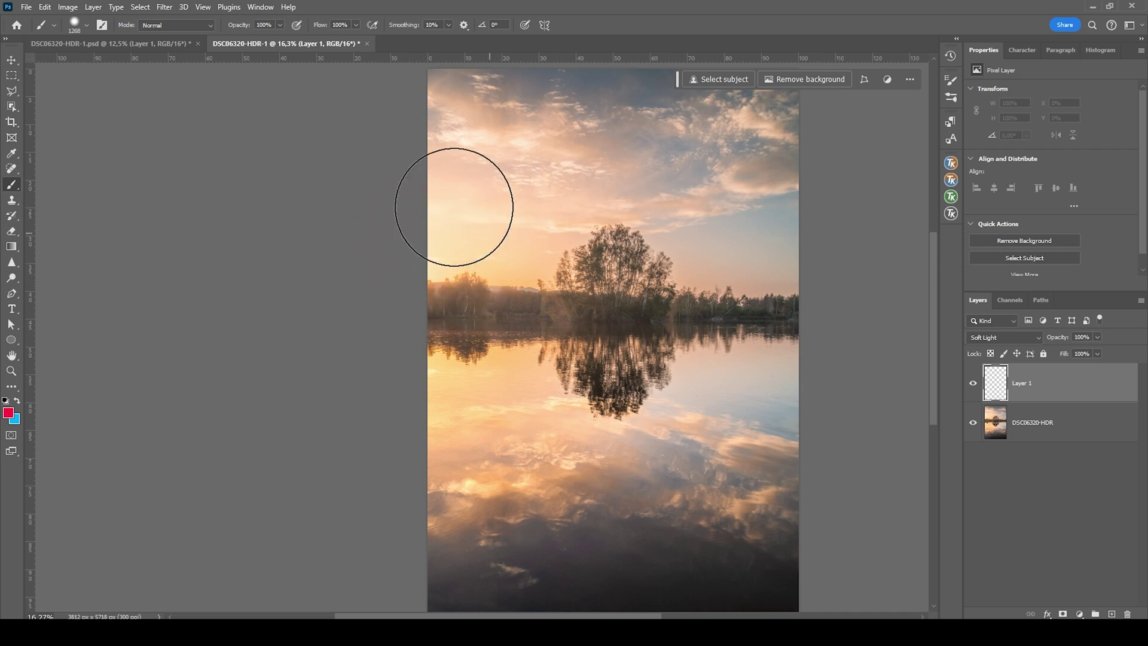
alt+click(445, 263)
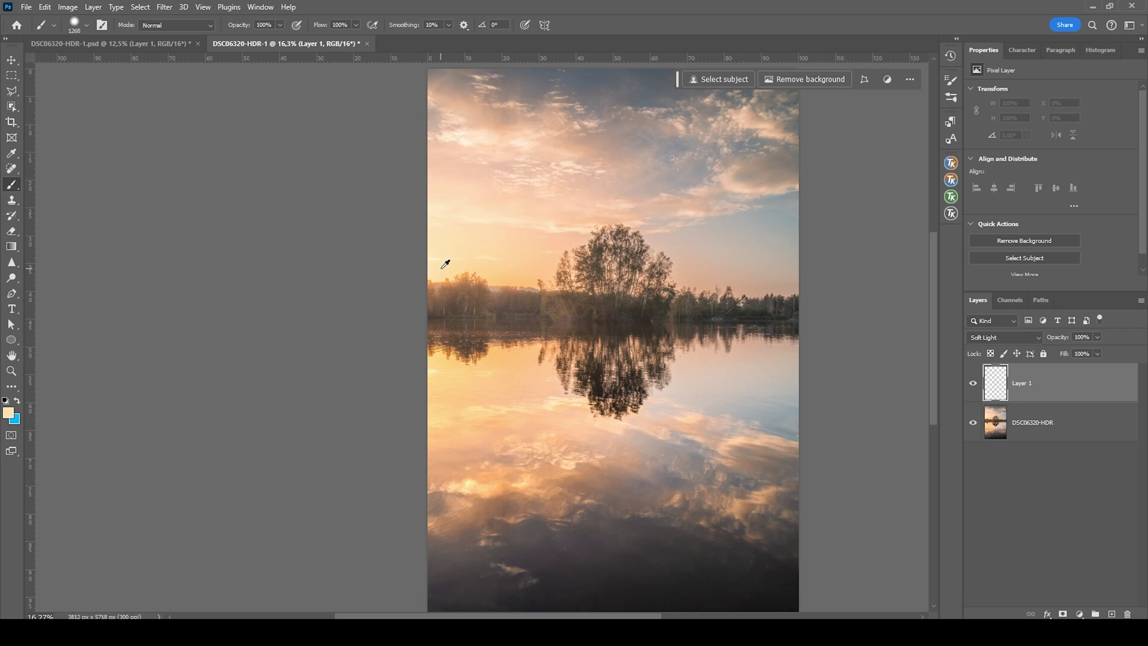
click(8, 412)
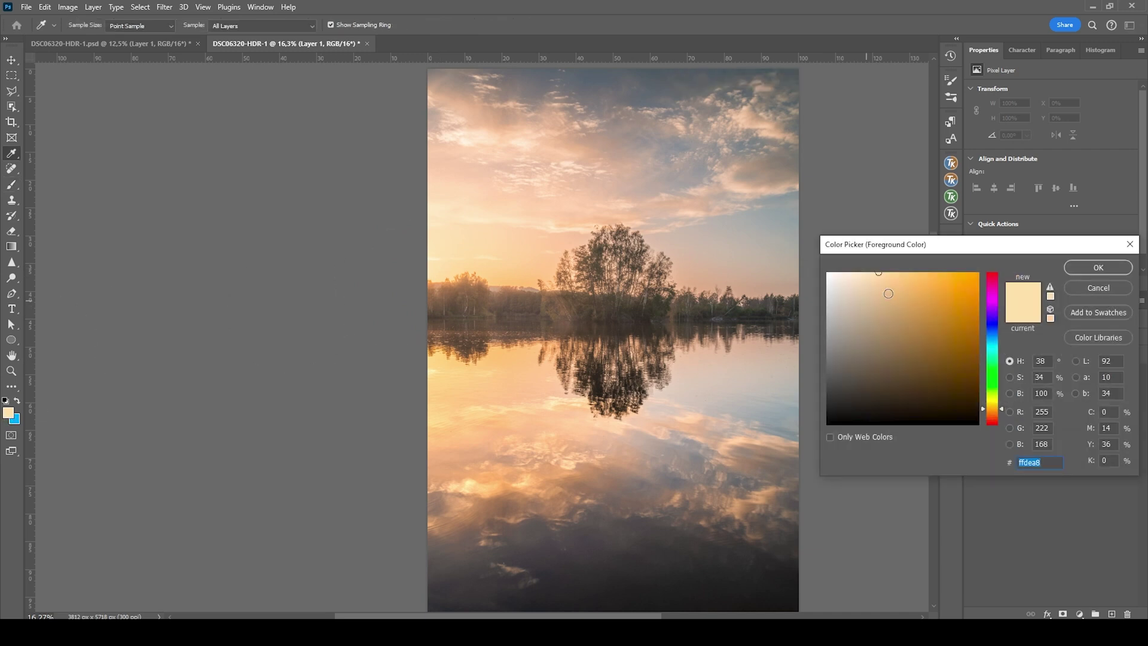
drag(881, 277, 901, 269)
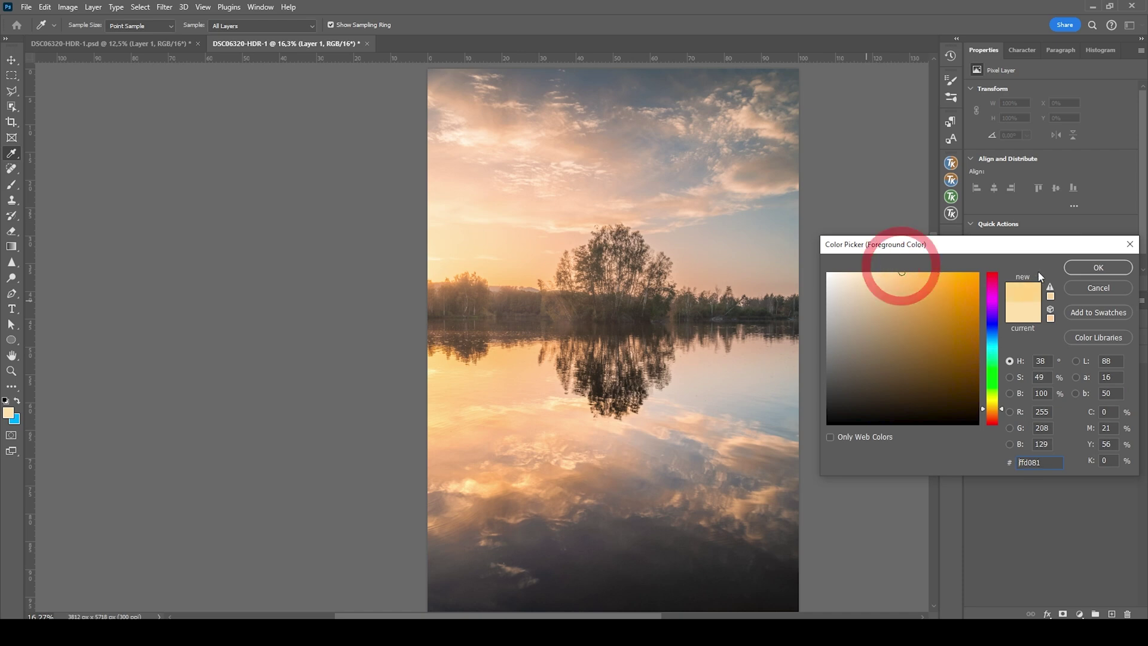
click(1080, 266)
drag(279, 25, 232, 46)
mouse_move(487, 308)
mouse_down()
mouse_move(500, 308)
mouse_move(450, 279)
mouse_up()
Paint a soft warm glow around the sun along the left horizon
mouse_move(451, 277)
mouse_down()
mouse_move(431, 267)
mouse_move(439, 251)
mouse_up()
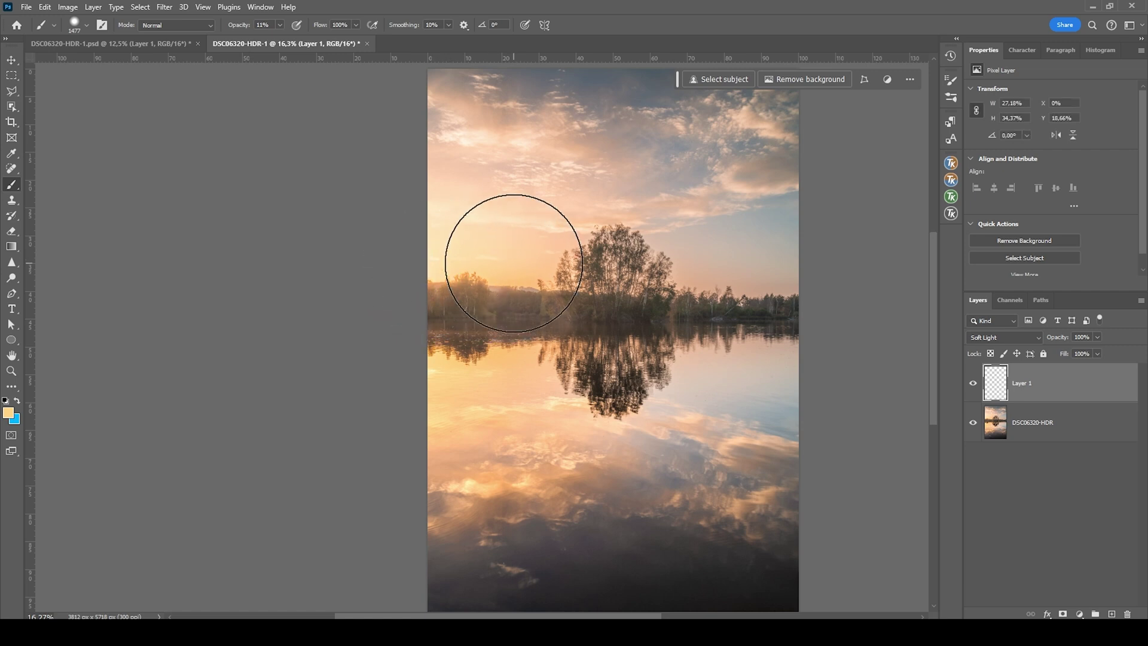
click(549, 262)
mouse_move(538, 267)
mouse_down()
mouse_move(531, 292)
mouse_move(501, 285)
mouse_up()
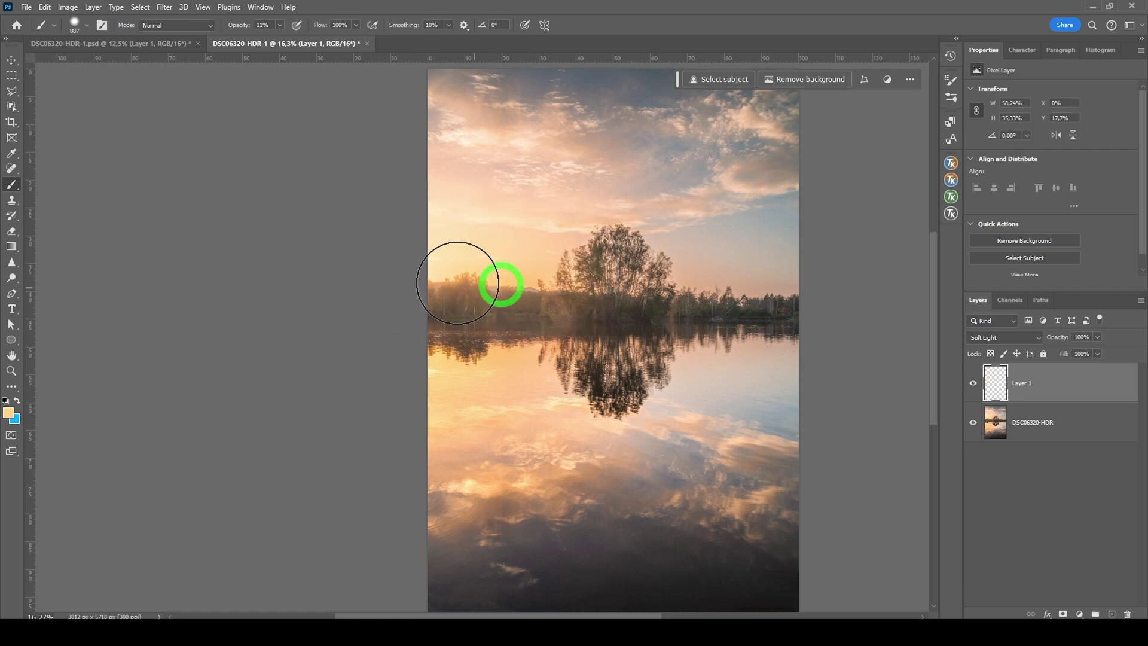
drag(423, 269, 423, 199)
drag(473, 305, 556, 313)
mouse_move(438, 281)
mouse_down()
mouse_move(534, 330)
mouse_move(514, 327)
mouse_up()
Lighten the paint colour to pale peach #ffeac7 and resize the brush
click(9, 412)
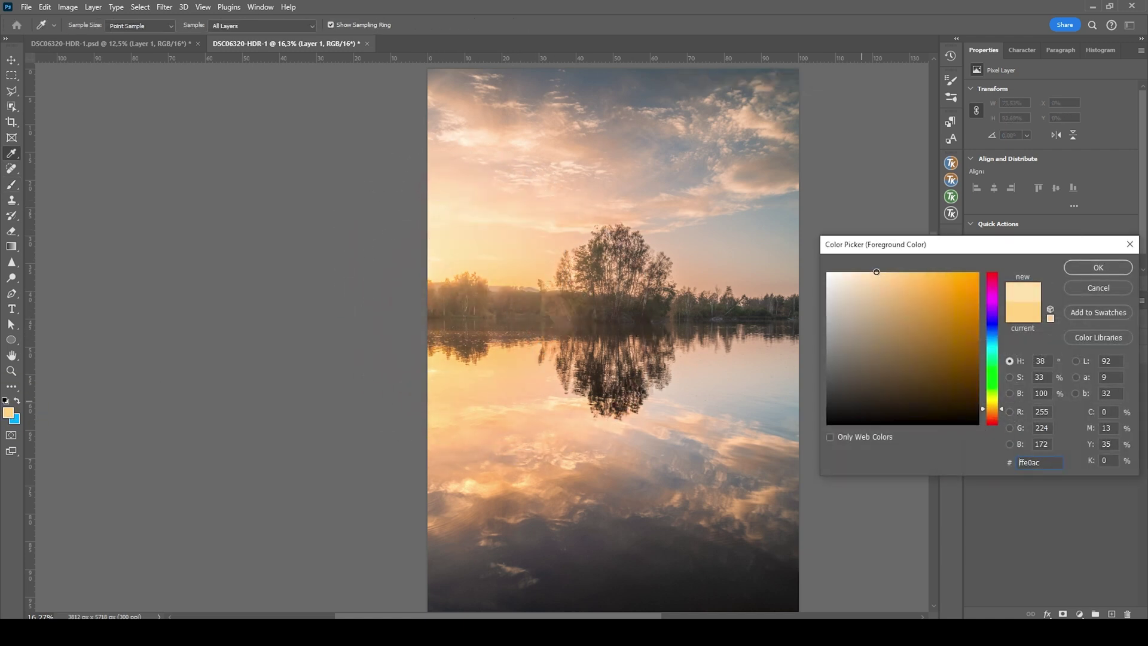
drag(877, 272, 860, 273)
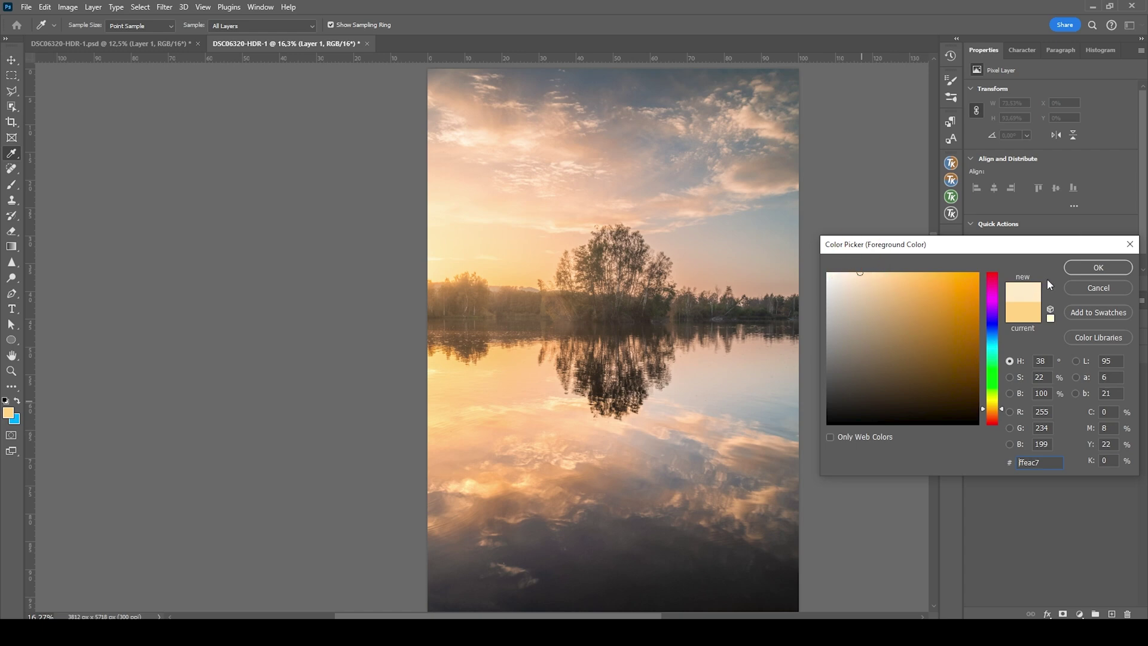
click(1097, 269)
mouse_move(426, 300)
mouse_down()
mouse_move(451, 275)
mouse_move(426, 273)
mouse_move(484, 263)
mouse_move(479, 275)
mouse_up()
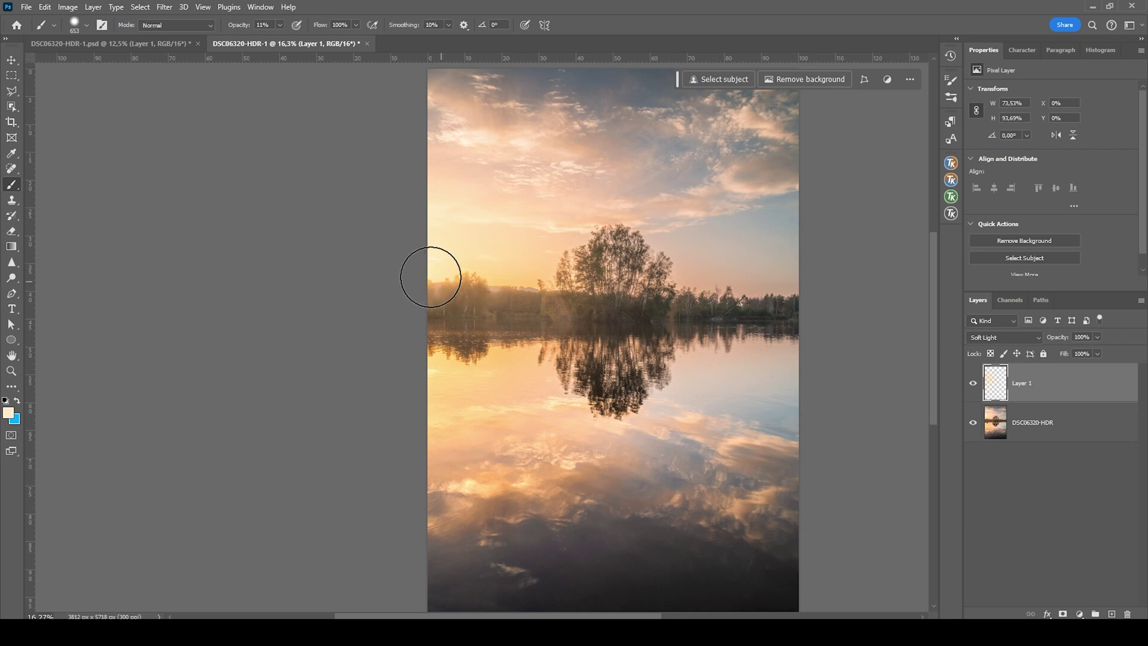
scroll(431, 276, down, 2)
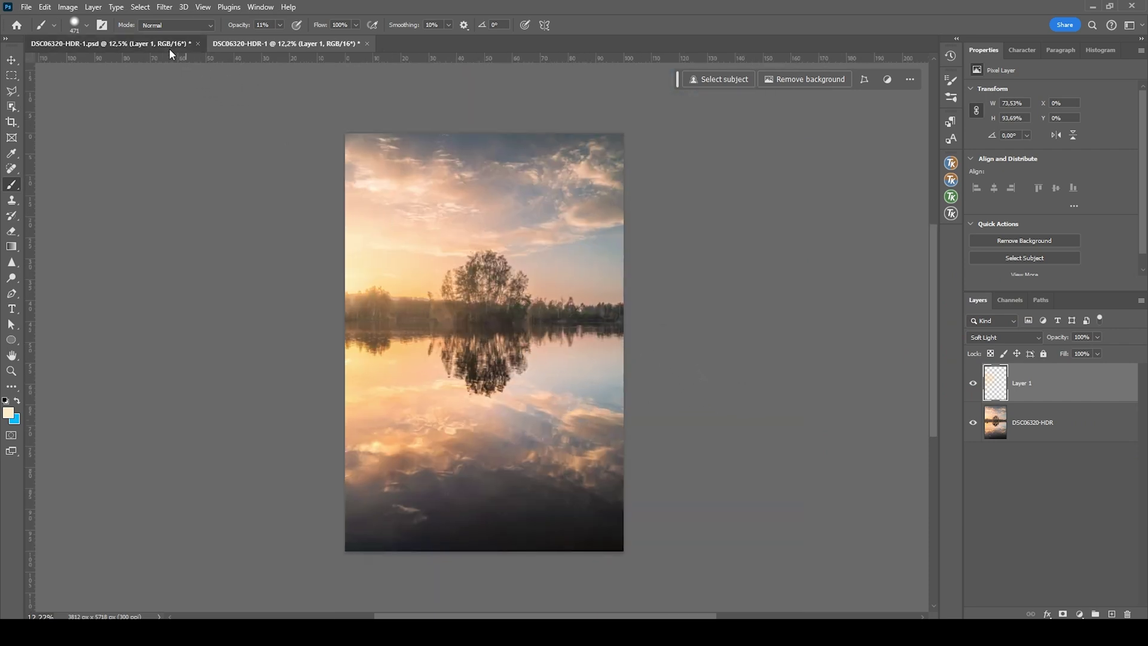
scroll(544, 421, up, 1)
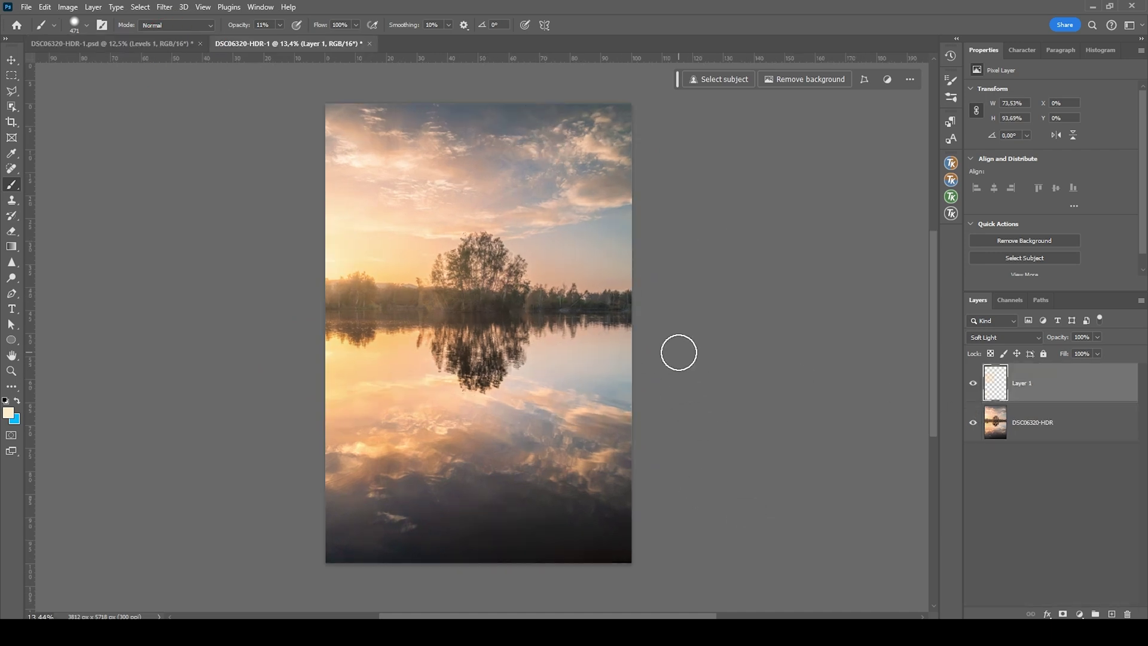
Add a Levels adjustment layer and set a large brush at full opacity for its mask
click(1080, 614)
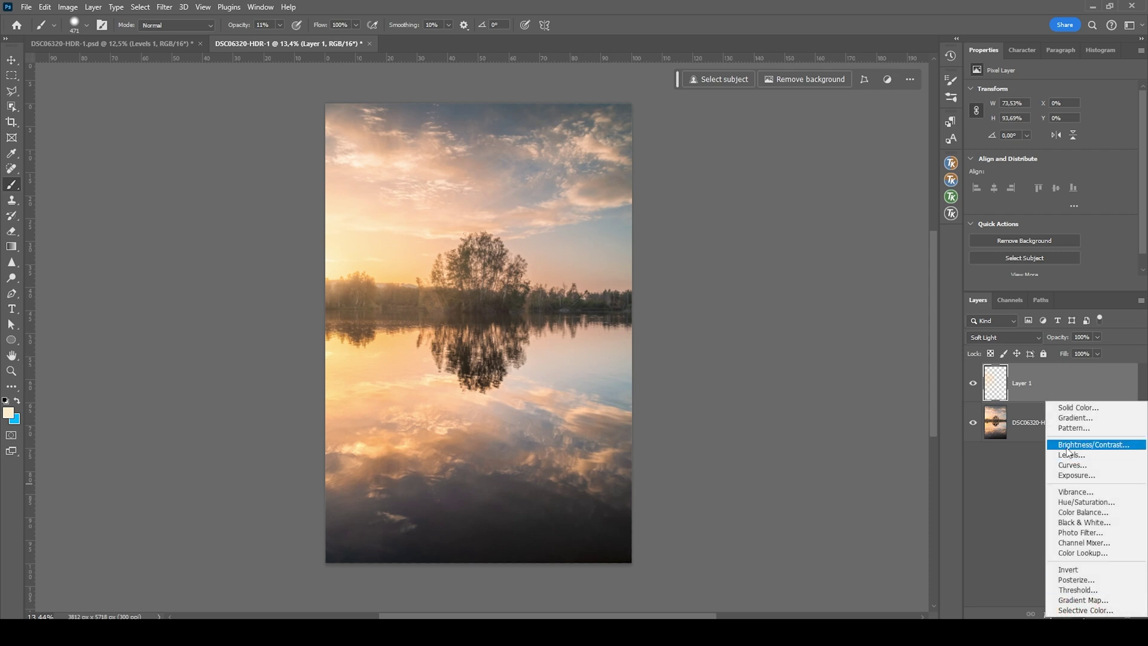
click(1077, 458)
click(1028, 389)
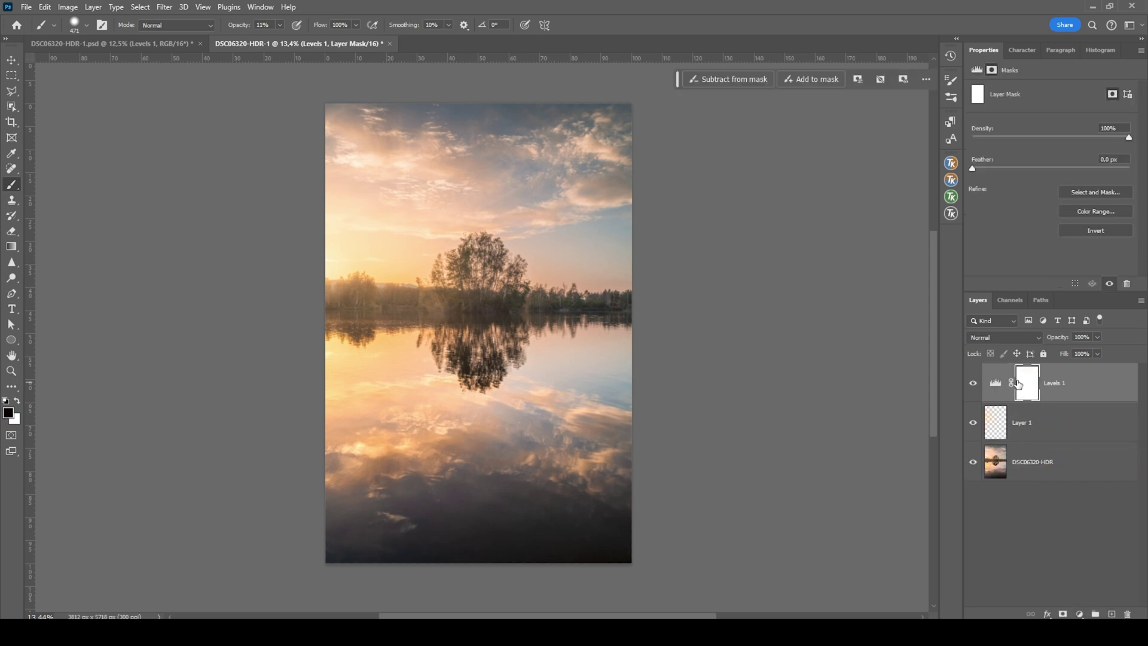
click(280, 25)
drag(287, 42, 514, 51)
mouse_move(515, 239)
mouse_down()
mouse_move(384, 303)
mouse_move(335, 298)
mouse_move(595, 298)
mouse_move(449, 323)
mouse_move(353, 321)
mouse_up()
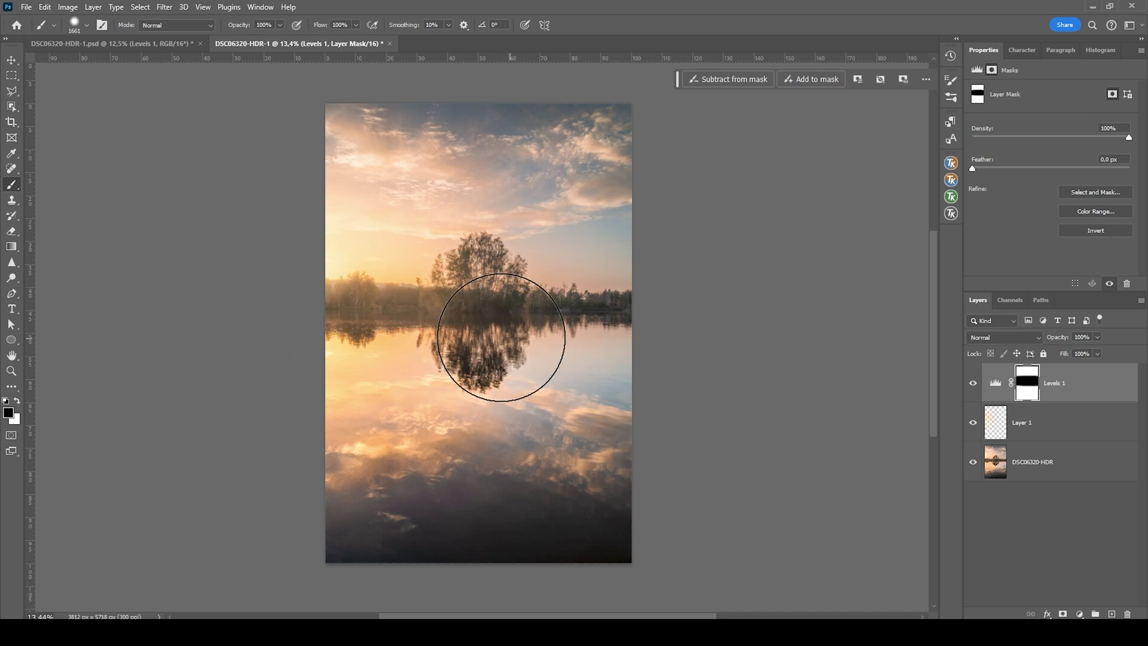
Set the Levels black input to 9 and mask the effect off the bottom of the water
click(993, 374)
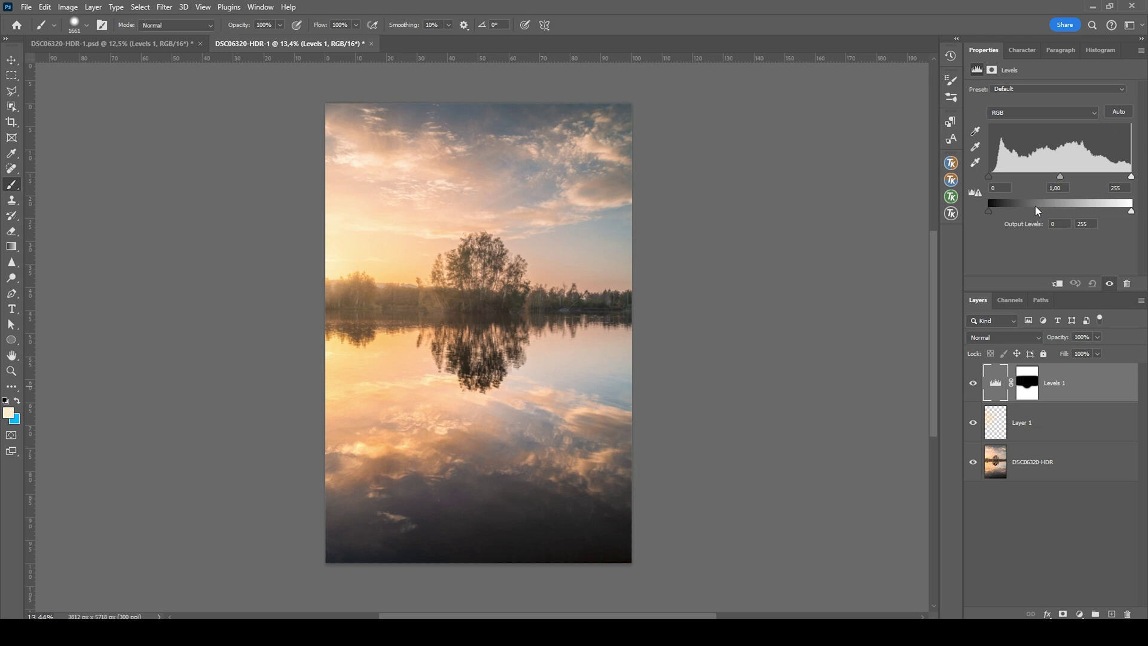
drag(988, 173, 985, 173)
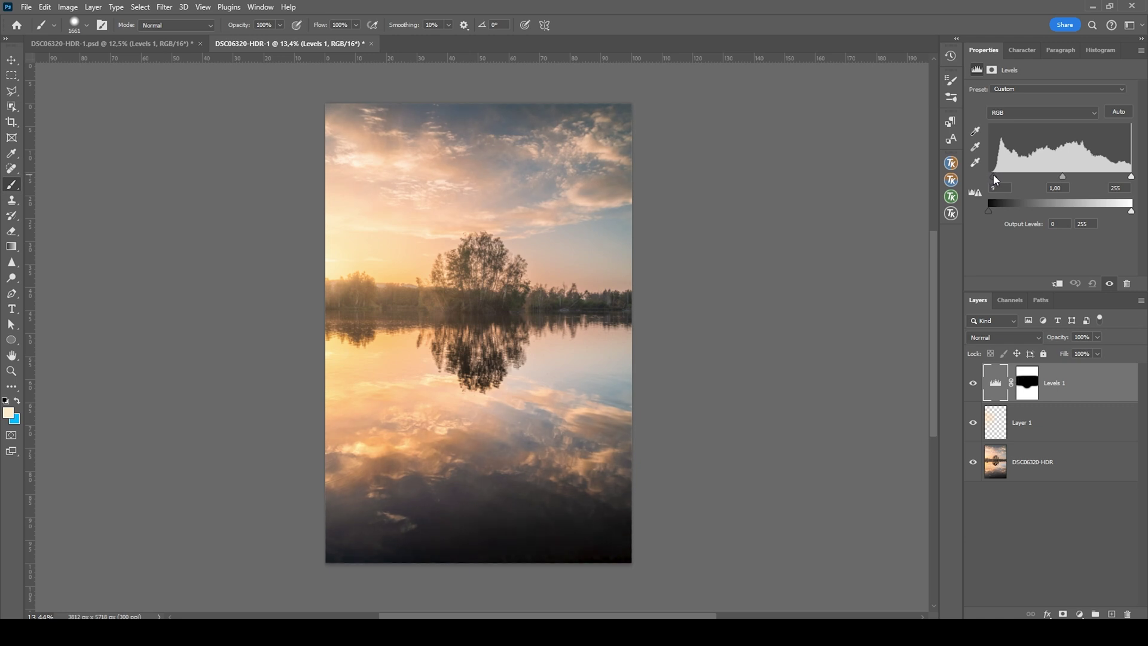
key(ctrl+shift+z)
key(ctrl+z)
click(1033, 378)
key(d)
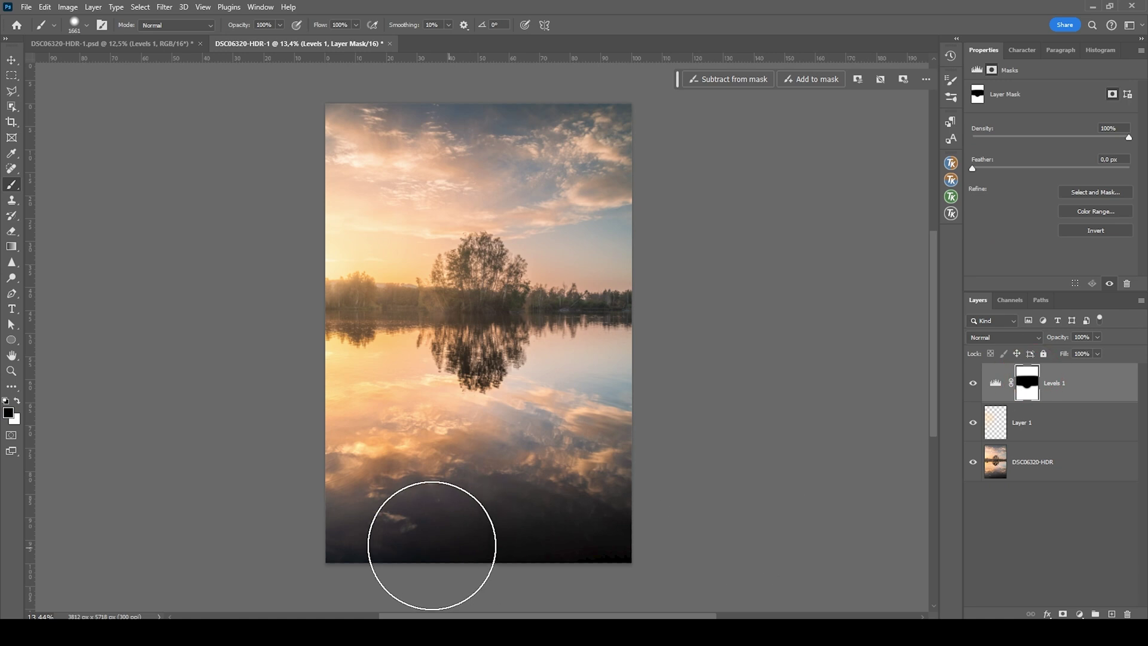
mouse_move(443, 543)
mouse_down()
mouse_move(619, 534)
mouse_move(564, 520)
mouse_move(500, 533)
mouse_up()
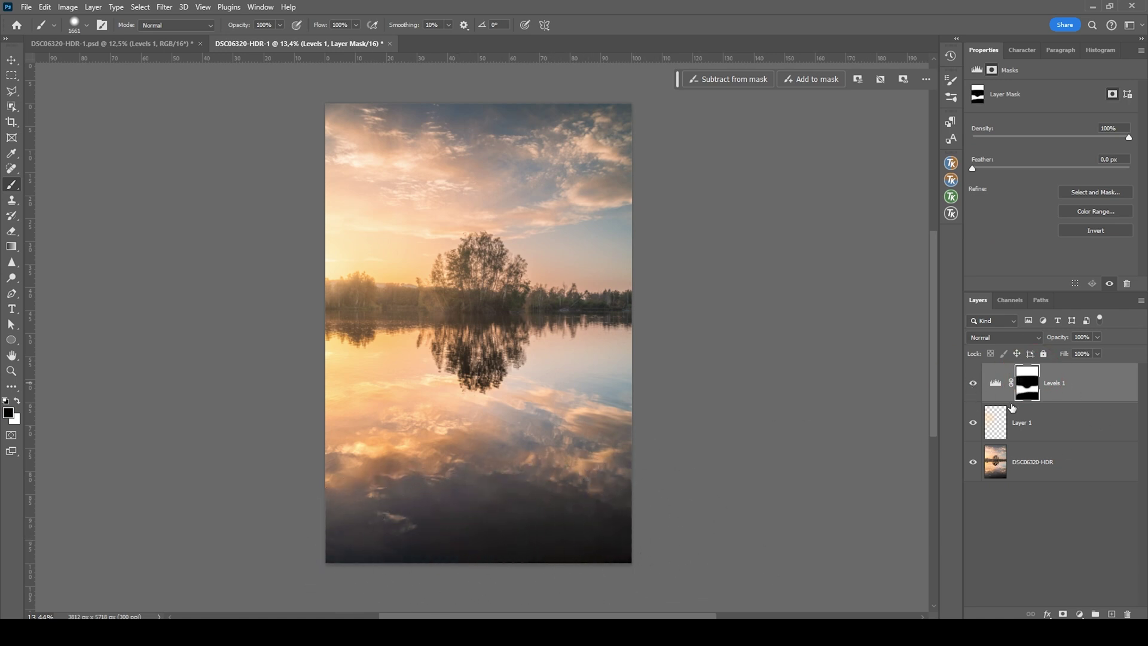
click(1026, 372)
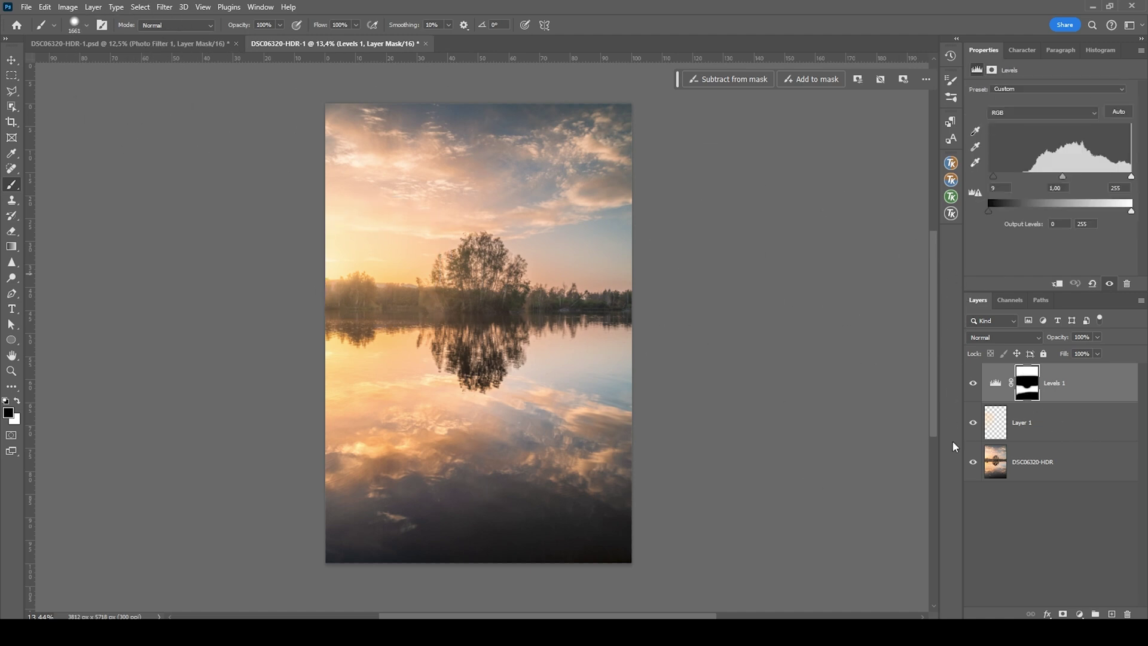
Add a Warming Filter (85) Photo Filter at 25% density and invert its mask
click(1080, 615)
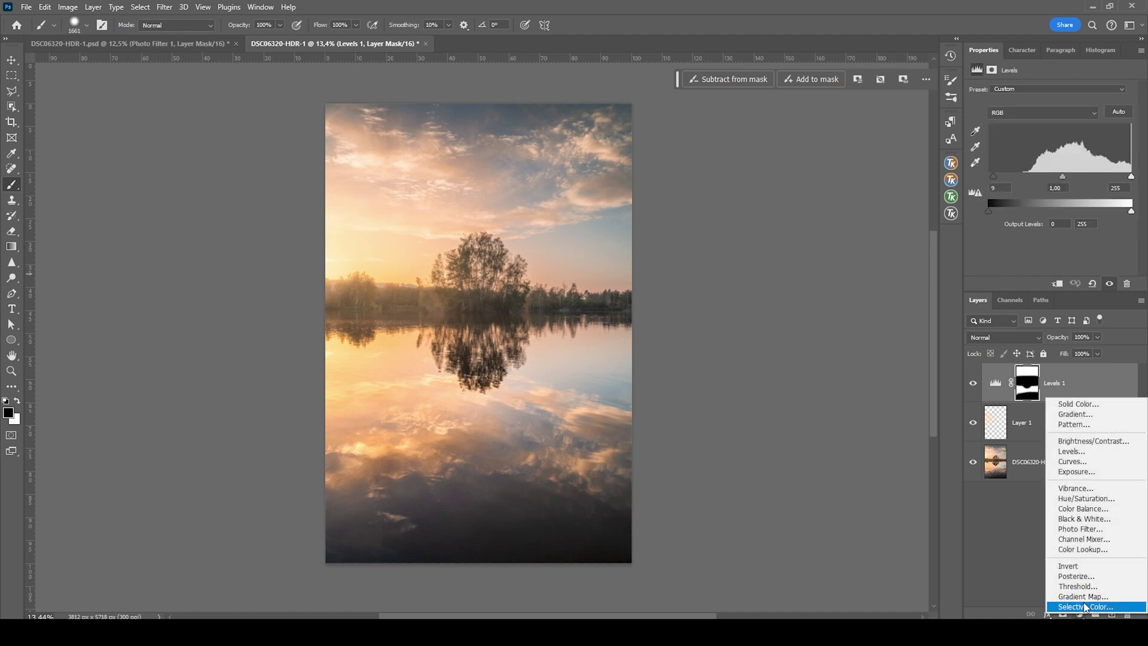
click(1103, 532)
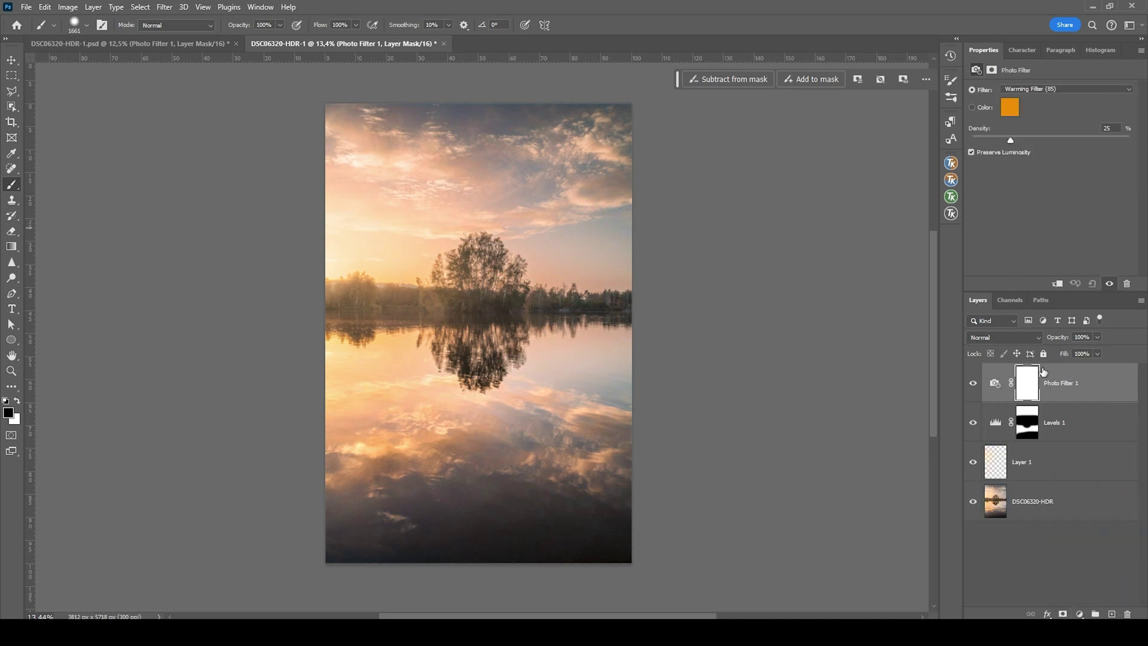
click(1028, 380)
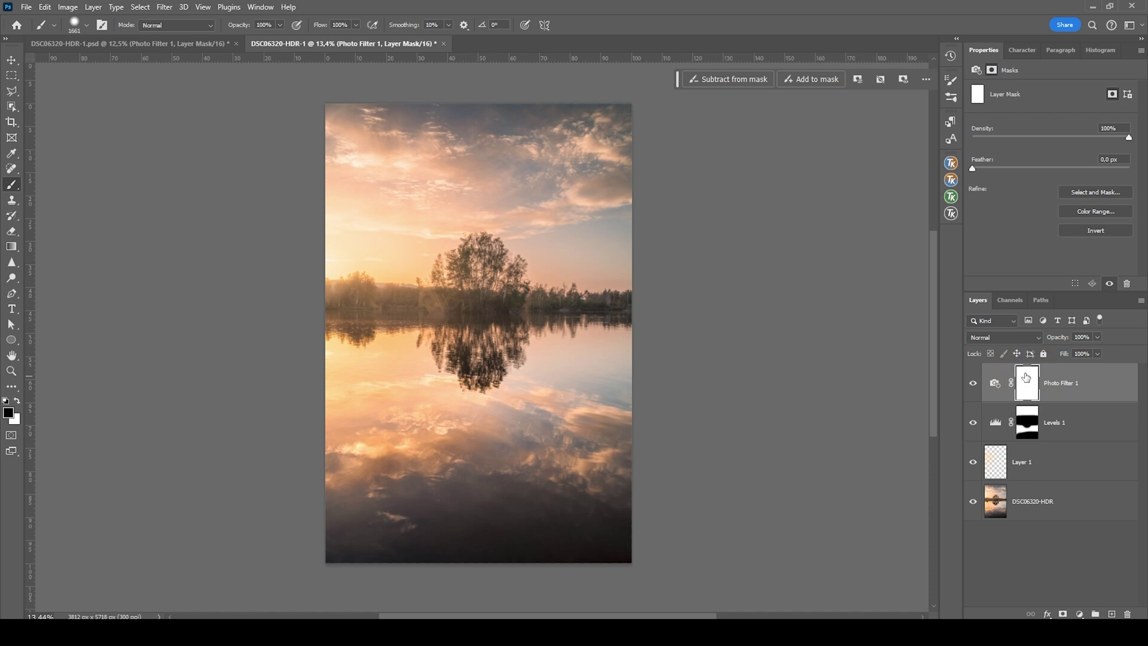
key(ctrl+i)
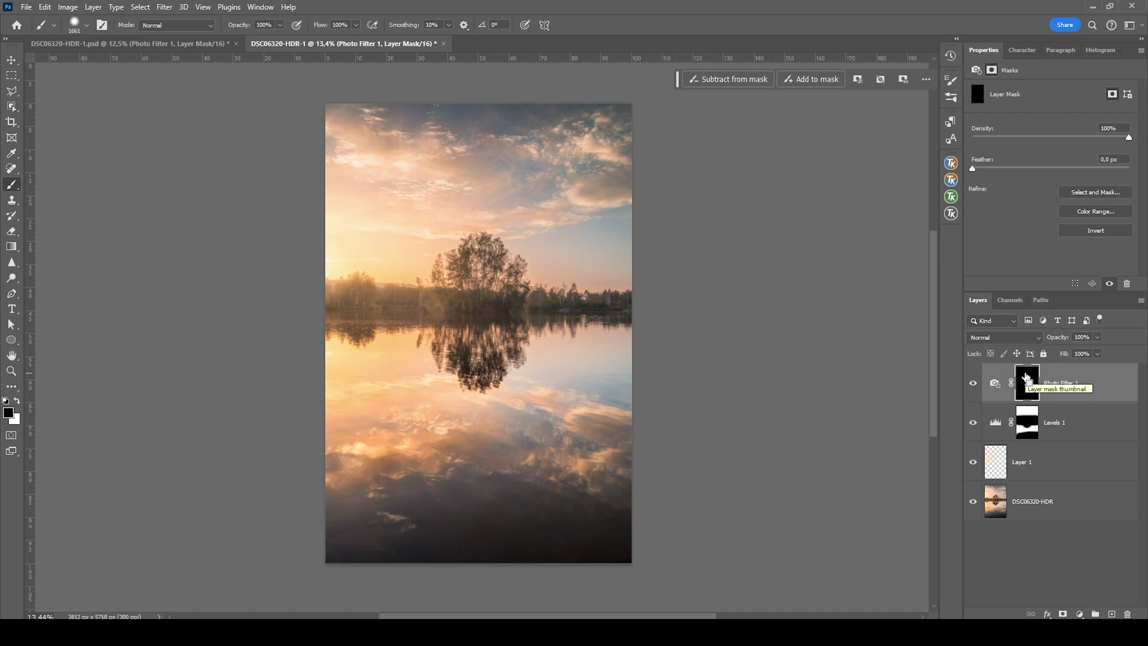
Paint white on the mask to warm the sunlit left side, then add empty Layer 2
click(17, 402)
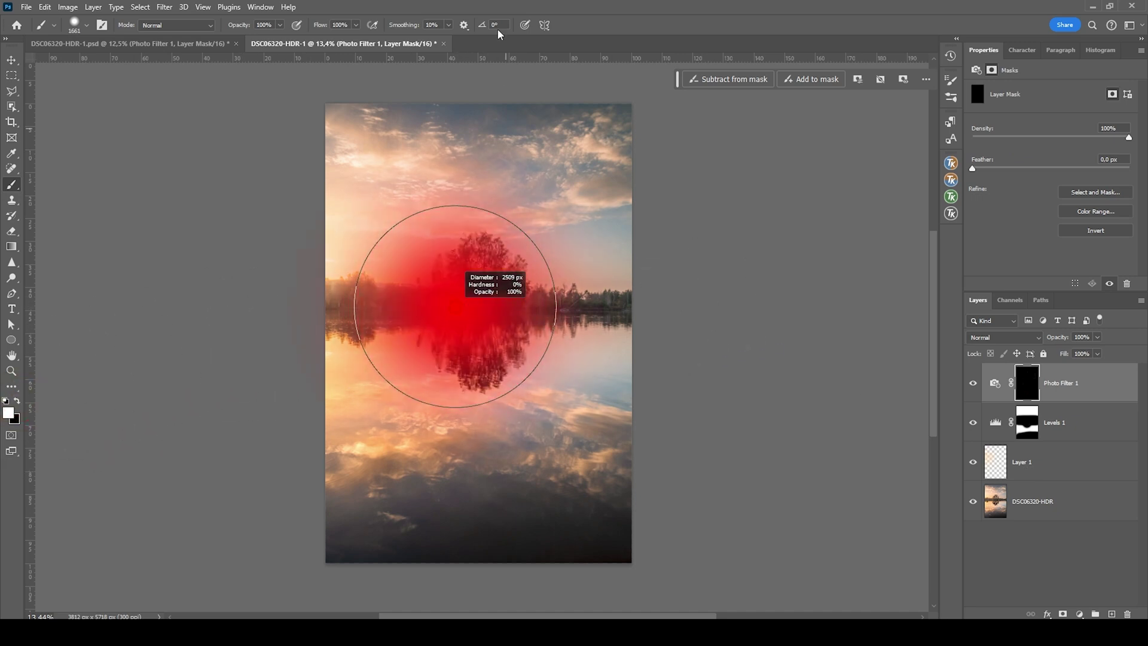
click(315, 218)
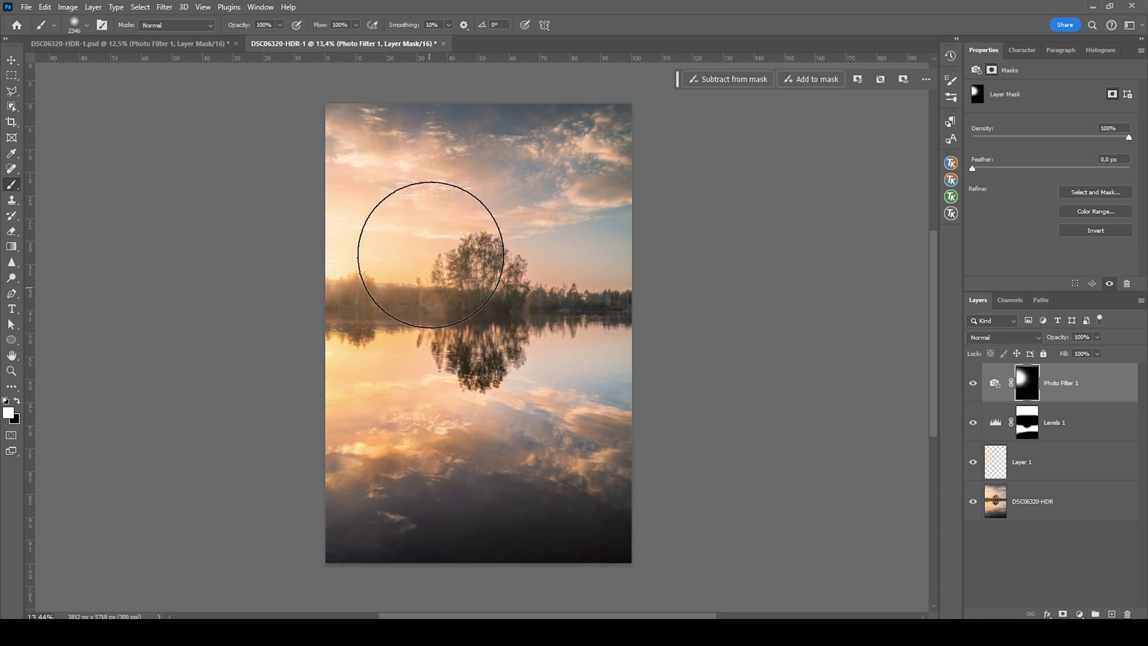
mouse_move(351, 141)
mouse_down()
mouse_move(376, 183)
mouse_move(418, 348)
mouse_move(358, 380)
mouse_up()
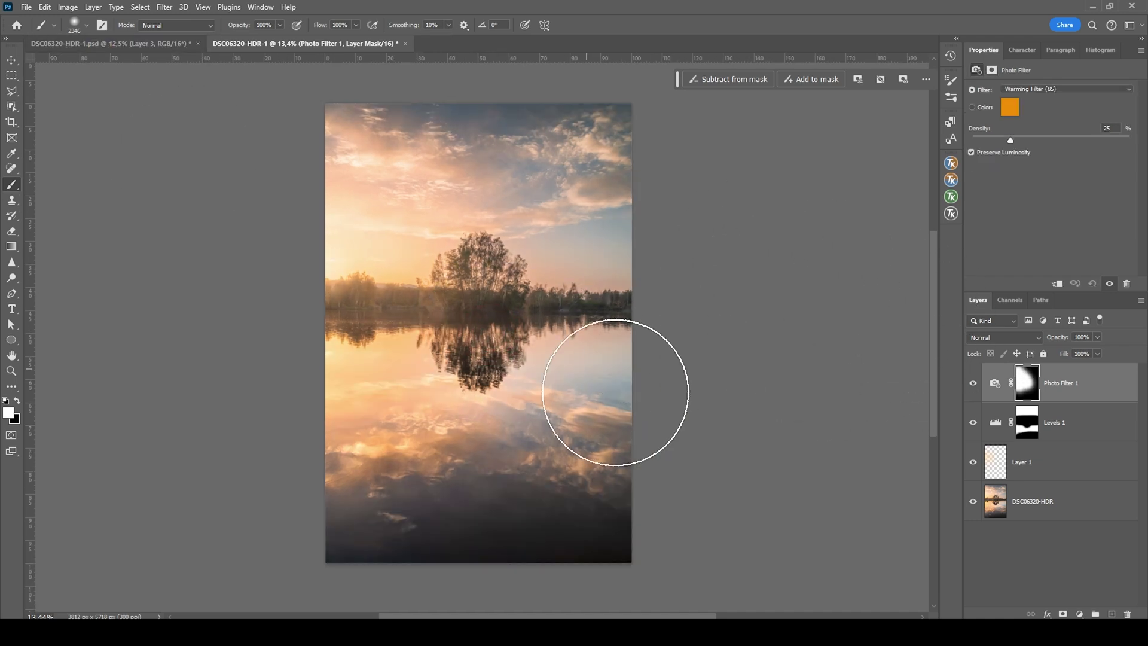
click(1111, 614)
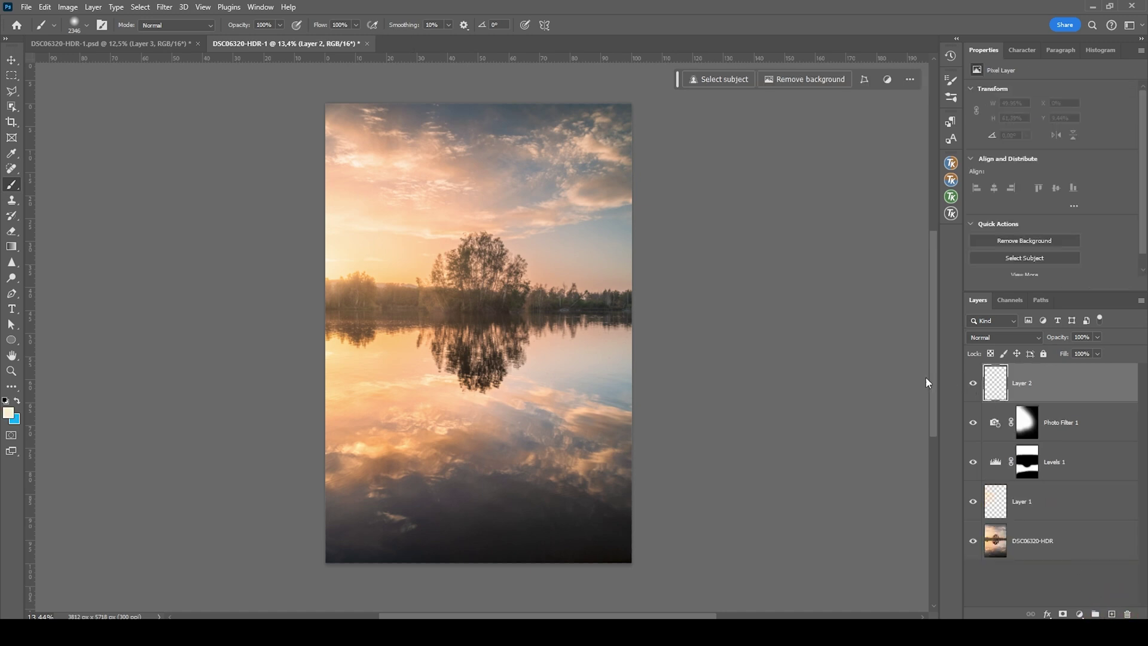
Set Layer 2 to Hard Light and lower the brush opacity to 13%
click(1009, 338)
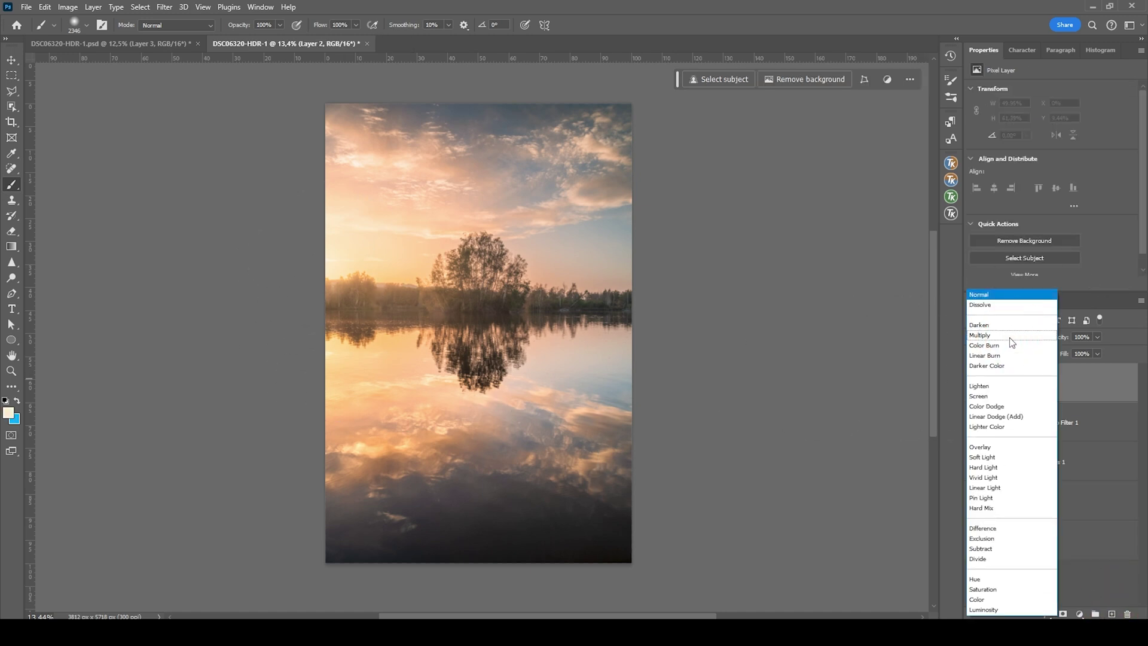
click(1000, 467)
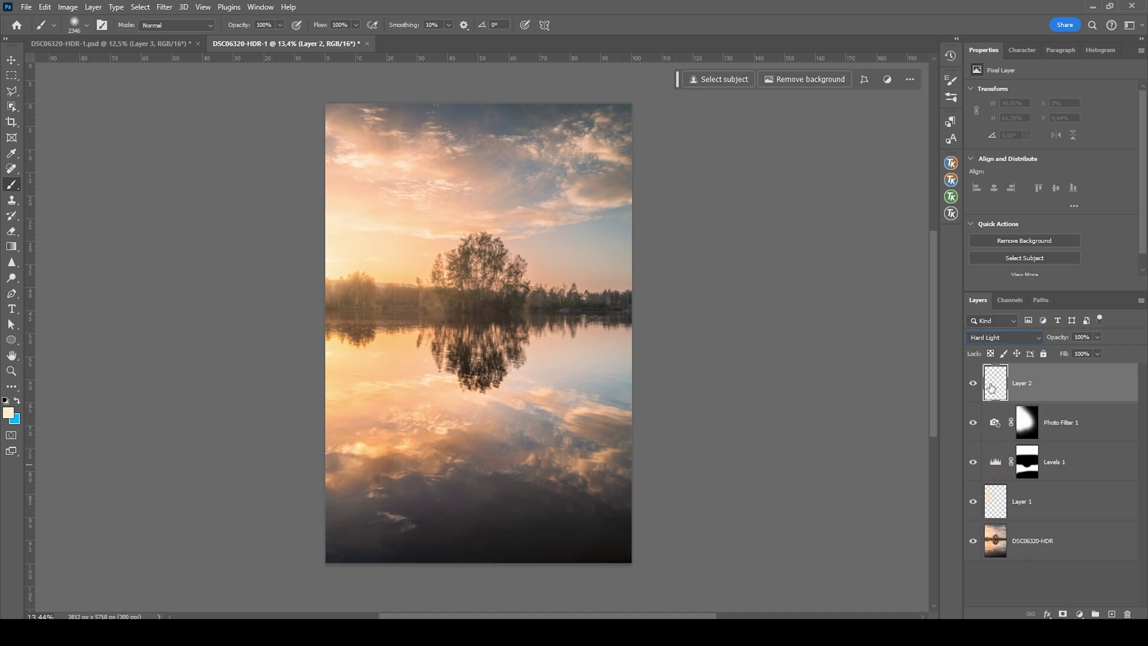
drag(544, 311, 480, 313)
click(272, 26)
click(279, 25)
drag(282, 38, 234, 42)
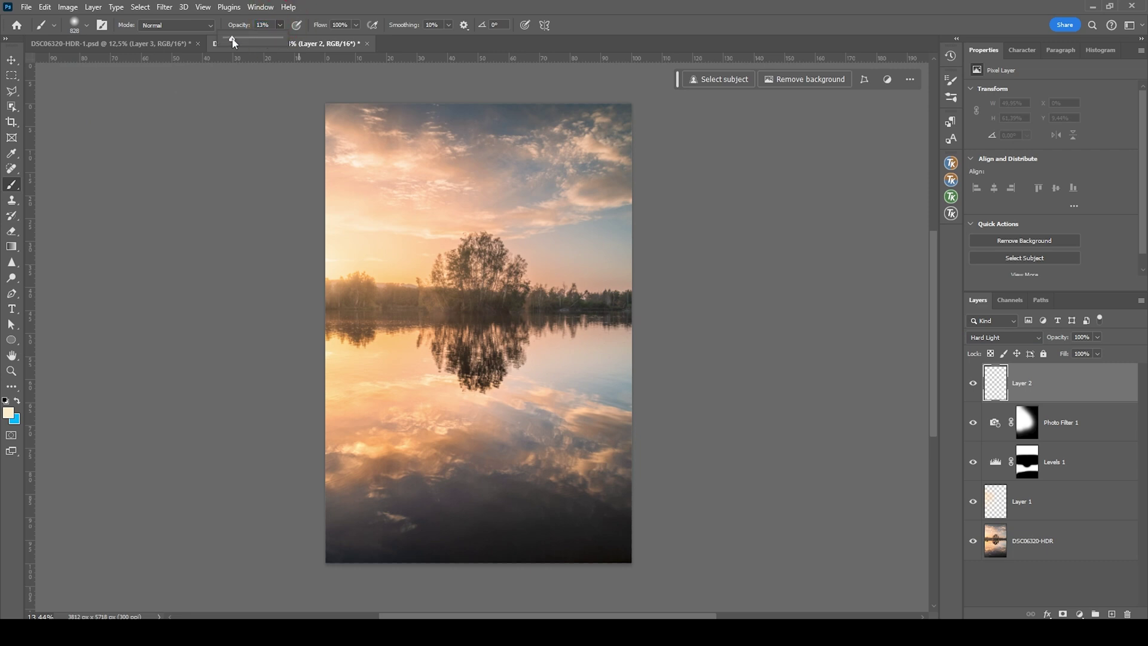
Brush a faint warm glow over the trees on the left horizon
scroll(333, 249, up, 3)
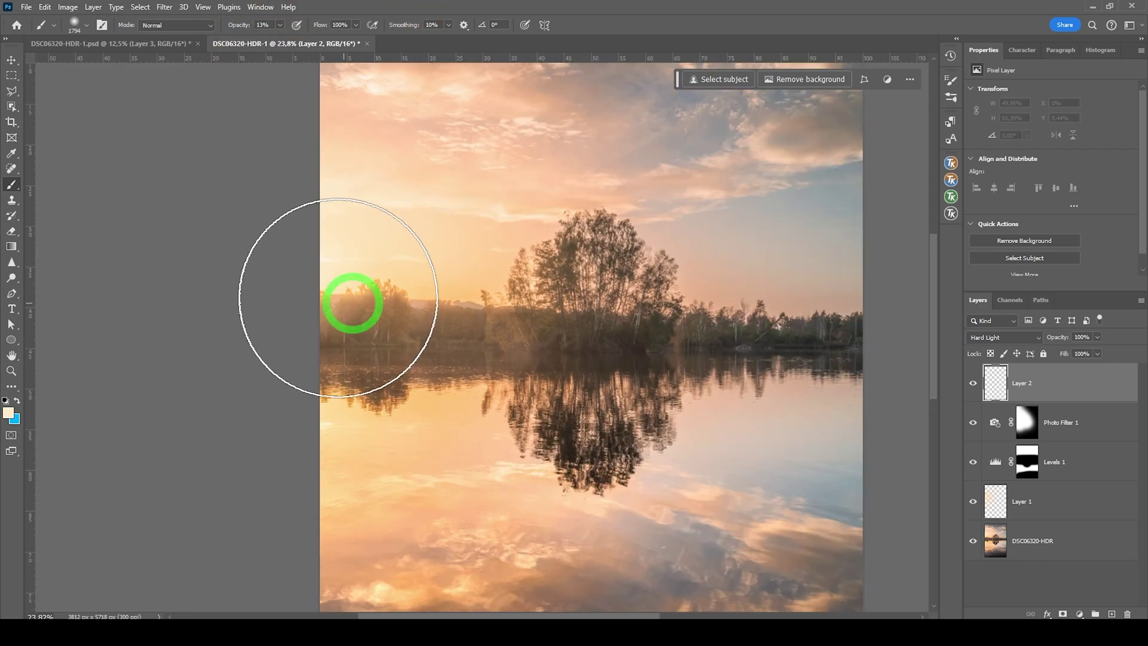
mouse_move(320, 289)
mouse_down()
mouse_move(327, 299)
mouse_move(303, 287)
mouse_move(317, 279)
mouse_up()
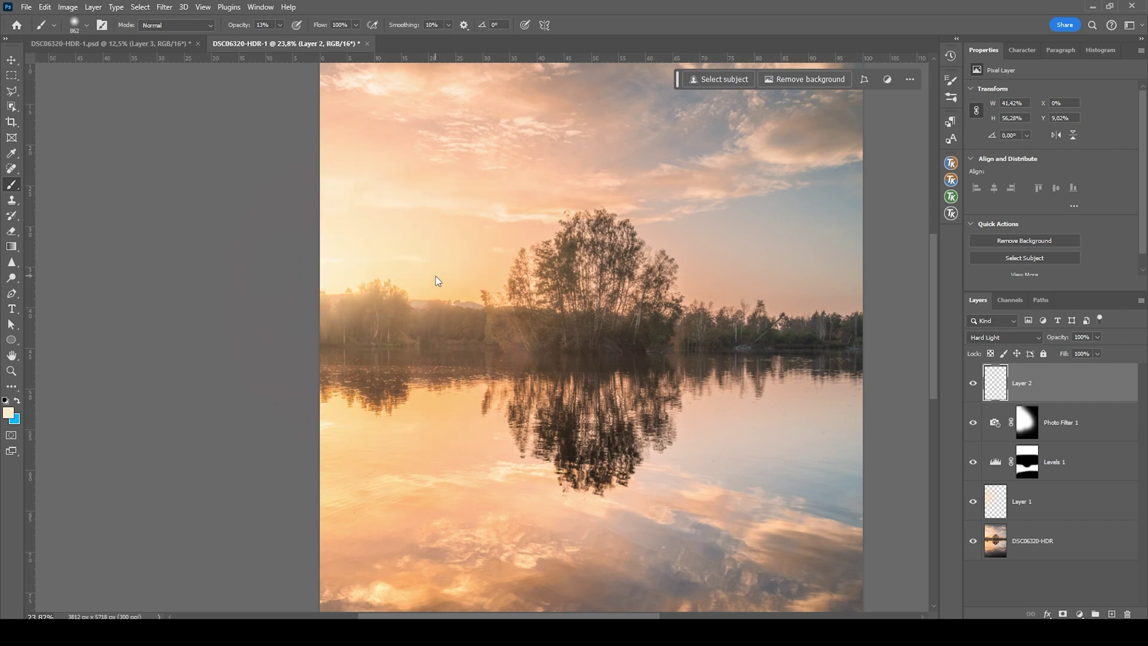
drag(461, 288, 482, 285)
mouse_move(362, 310)
mouse_down()
mouse_move(472, 331)
mouse_move(282, 314)
mouse_up()
click(264, 290)
scroll(480, 232, down, 3)
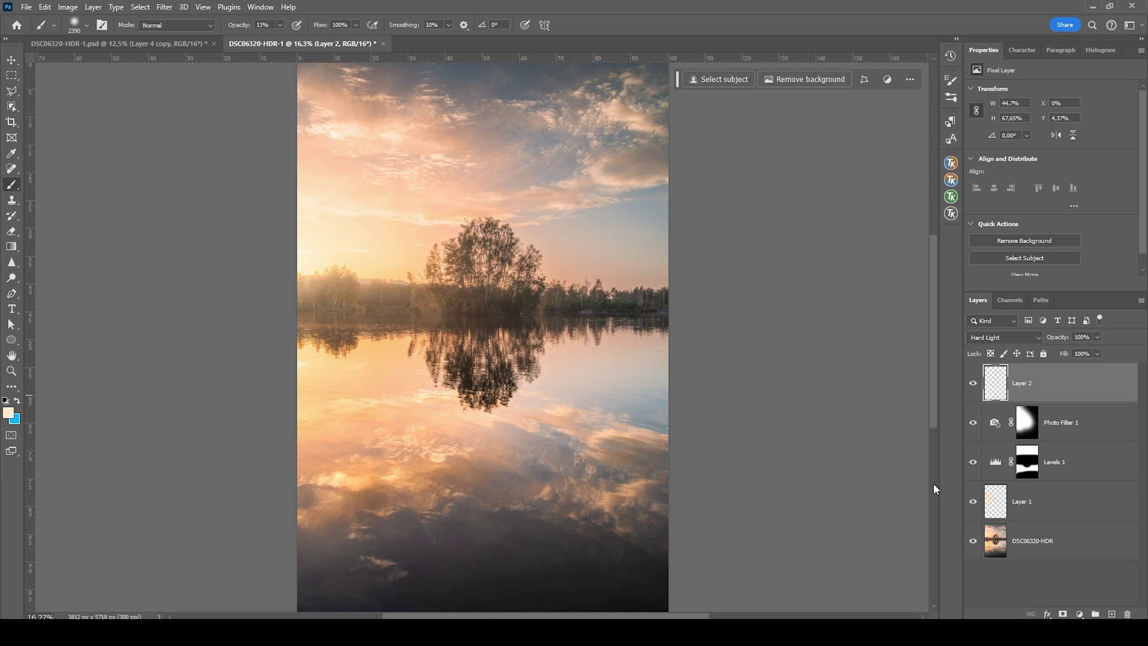
Stamp visible layers into Layer 3 and apply a Gaussian Blur of radius about 31.8
key(ctrl+shift+alt+e)
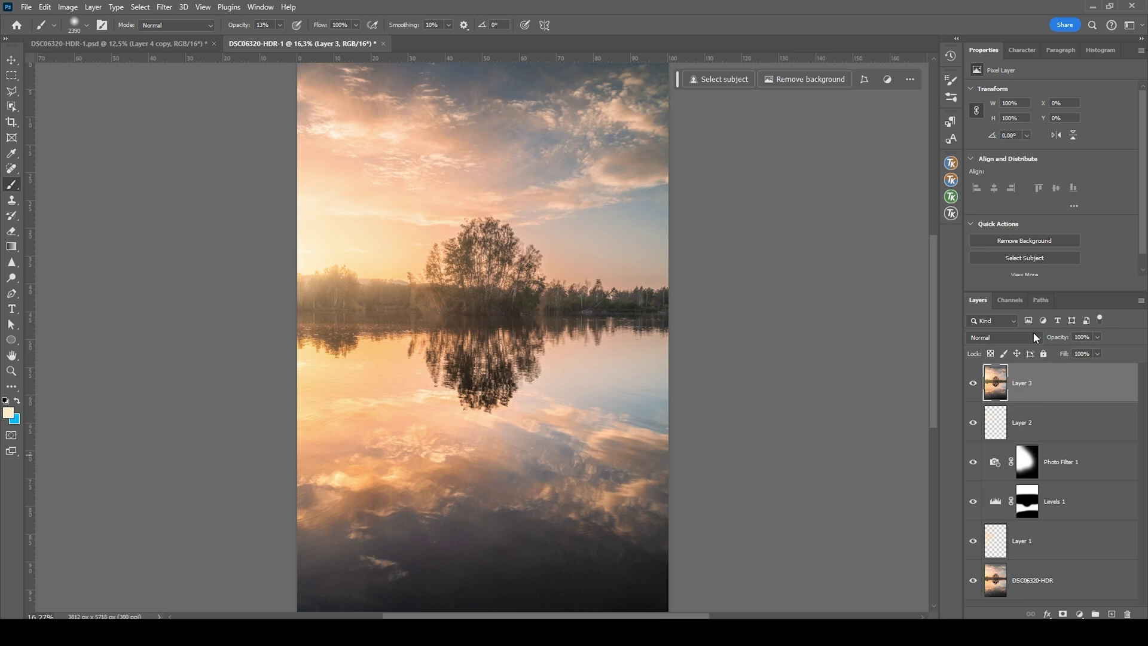
click(163, 7)
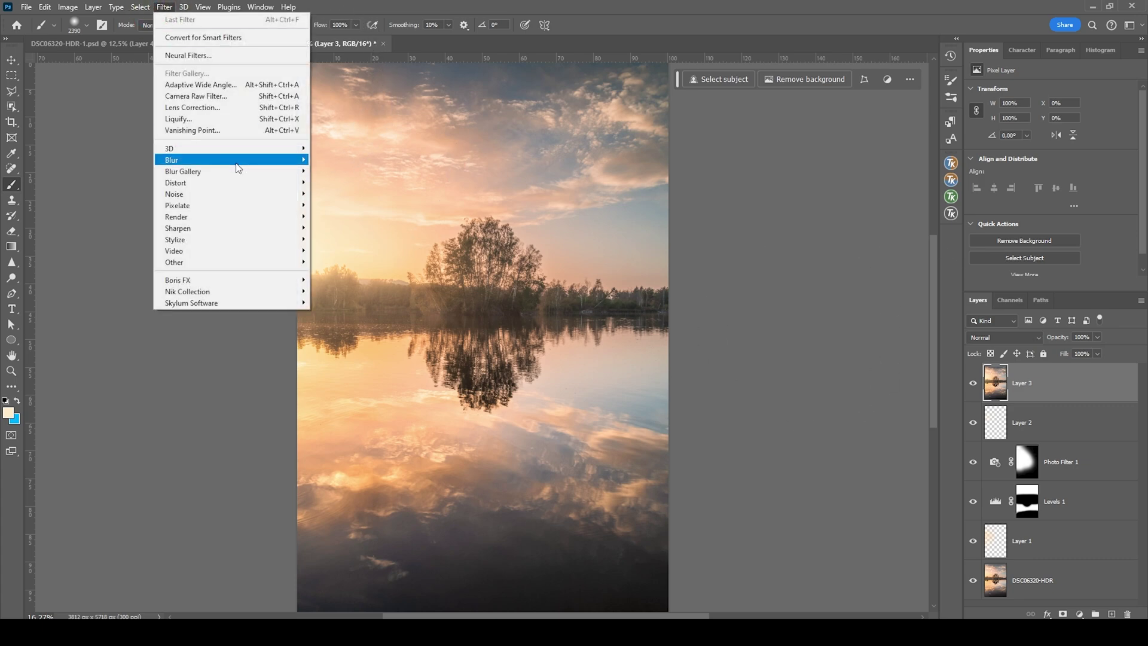
mouse_move(240, 160)
click(342, 206)
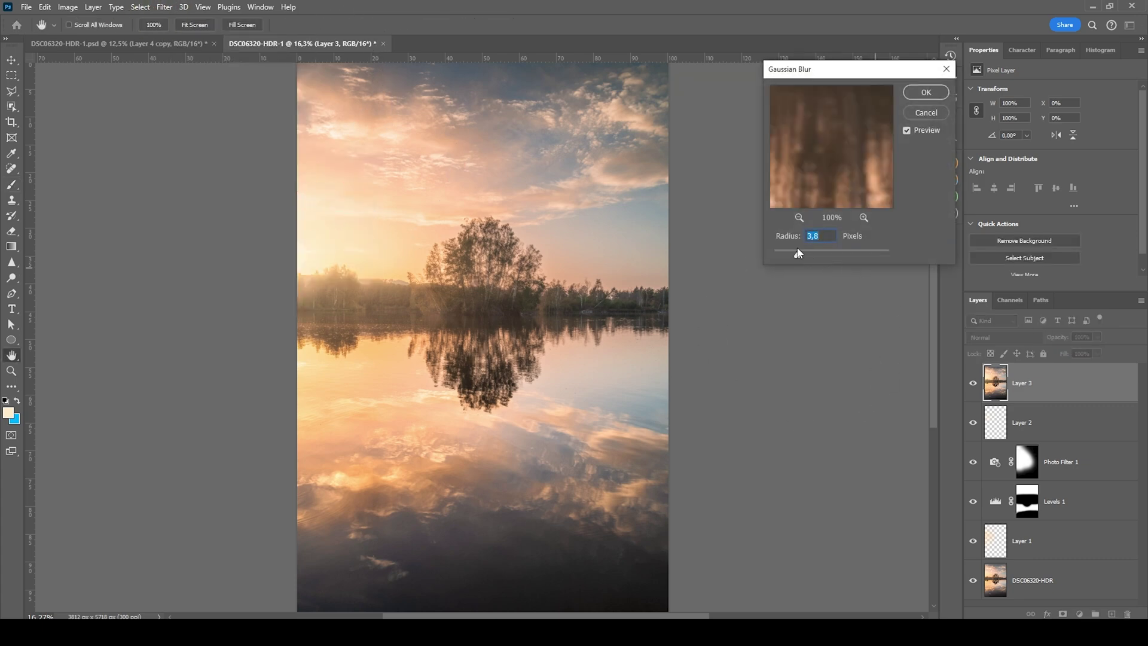
drag(799, 252, 829, 256)
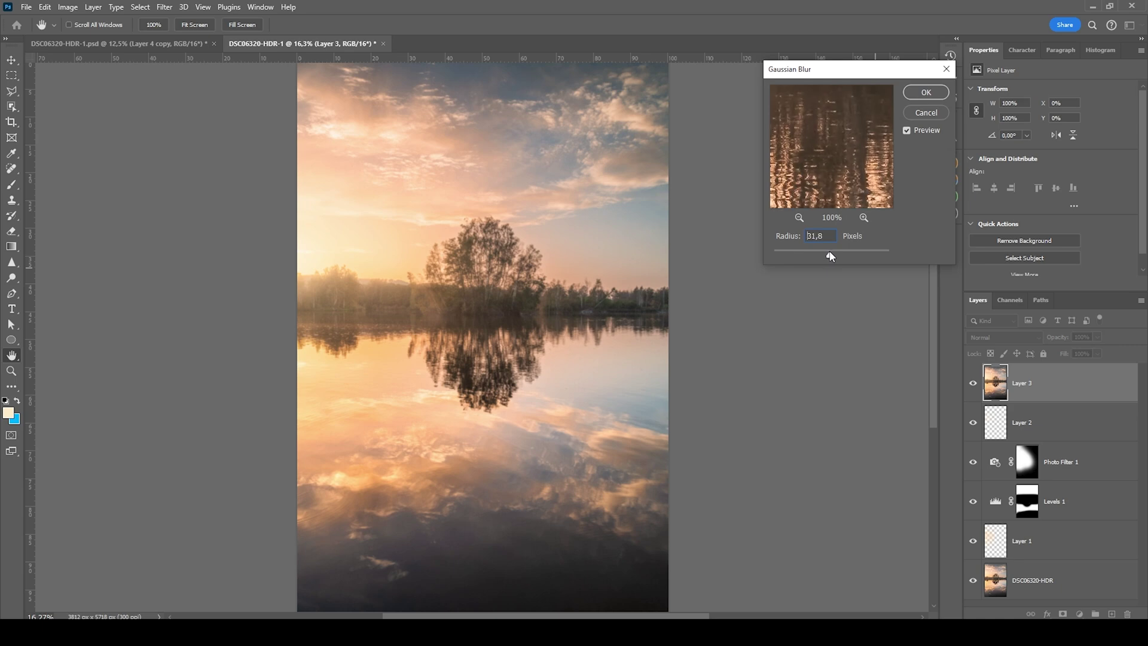
click(927, 92)
key(b)
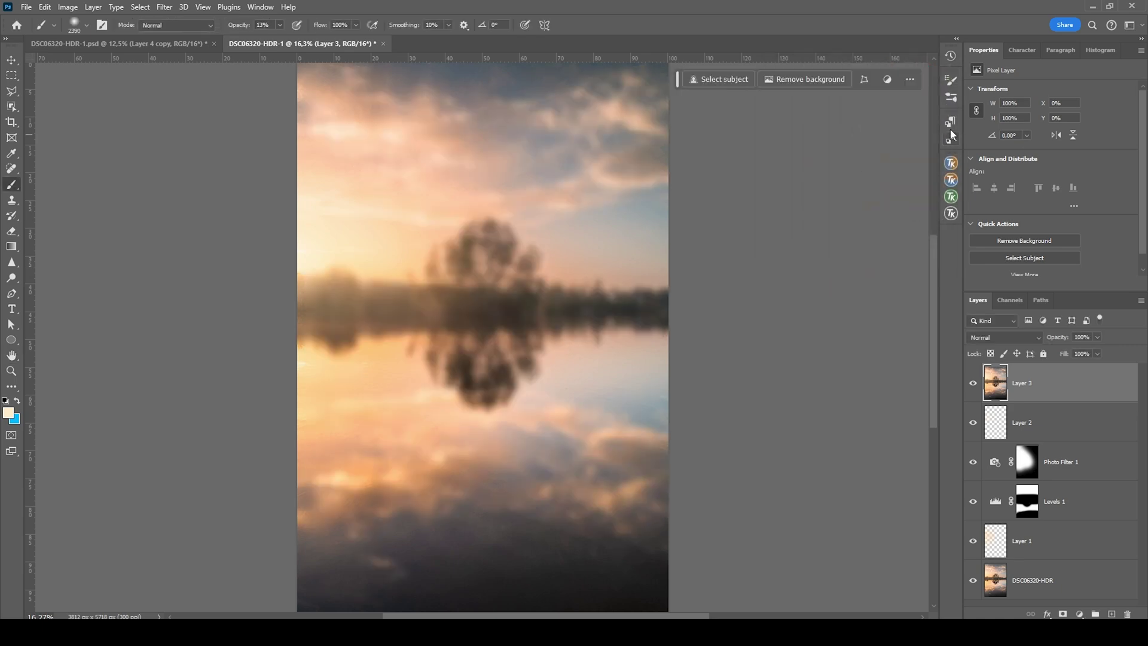
Fade the Gaussian Blur to Lighten mode at 28% opacity
click(45, 8)
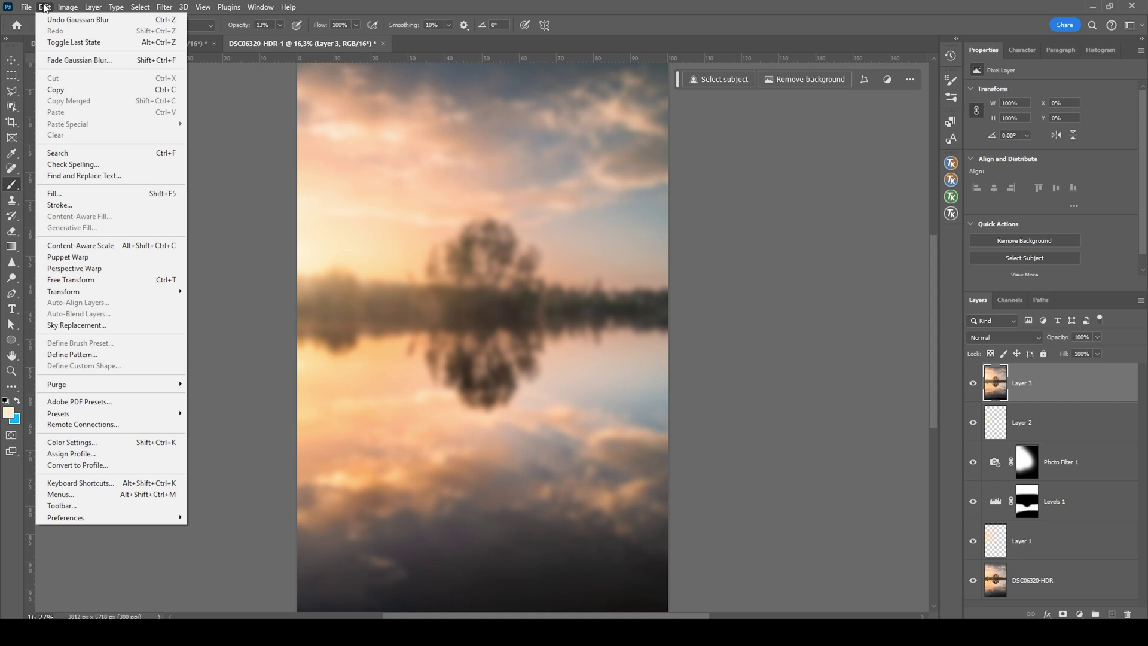
click(84, 60)
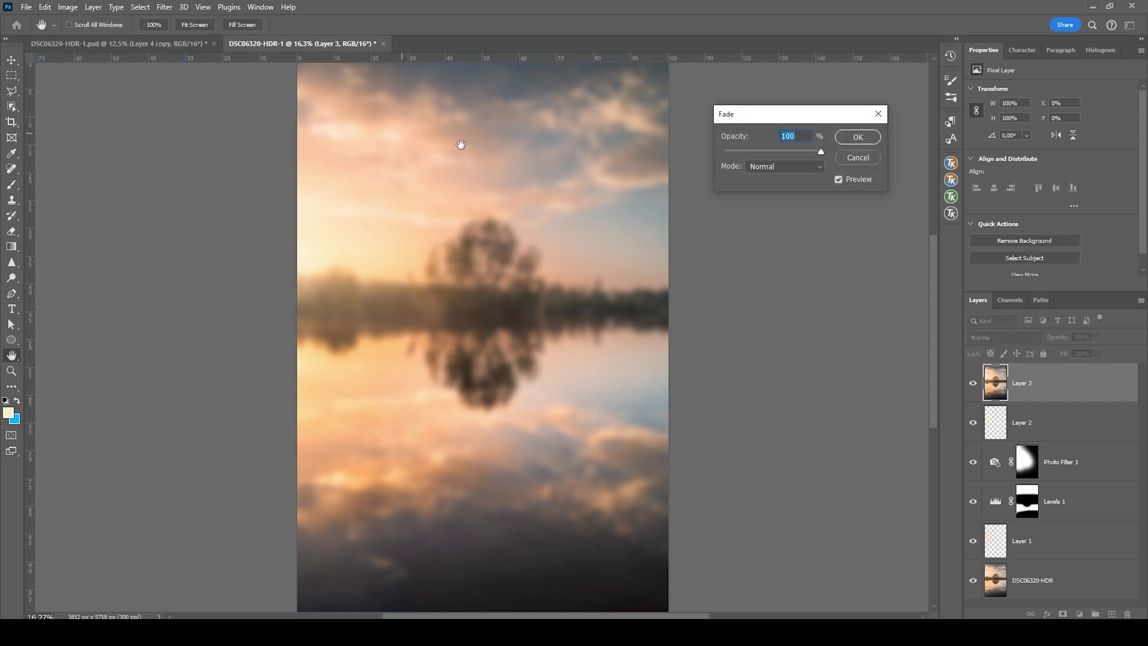
click(782, 167)
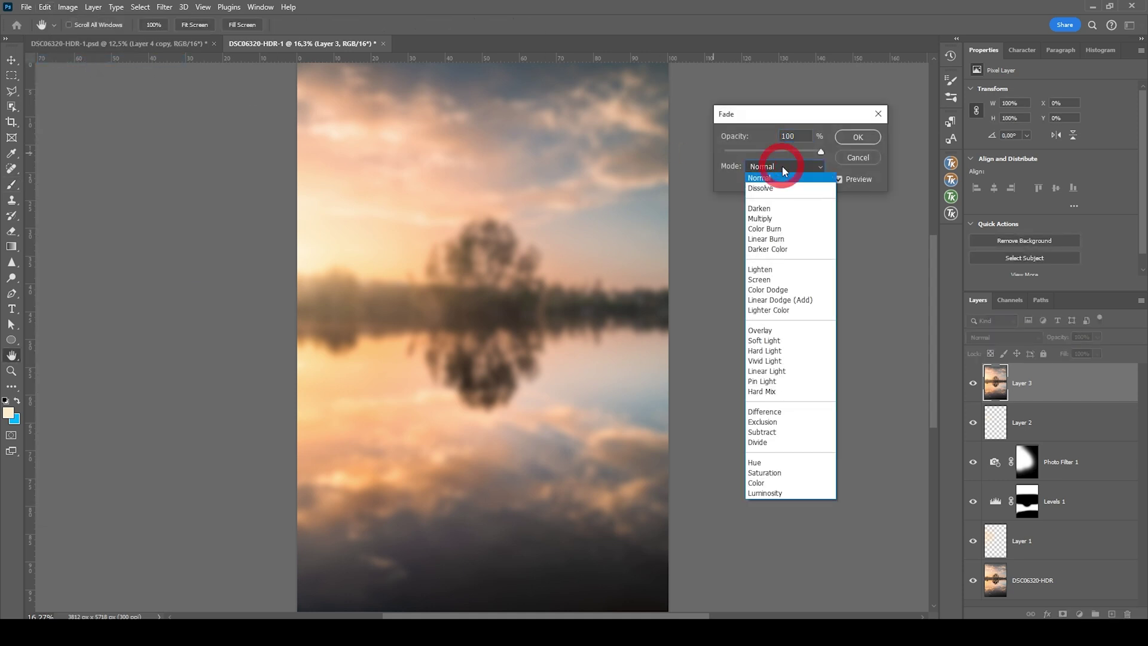
click(768, 271)
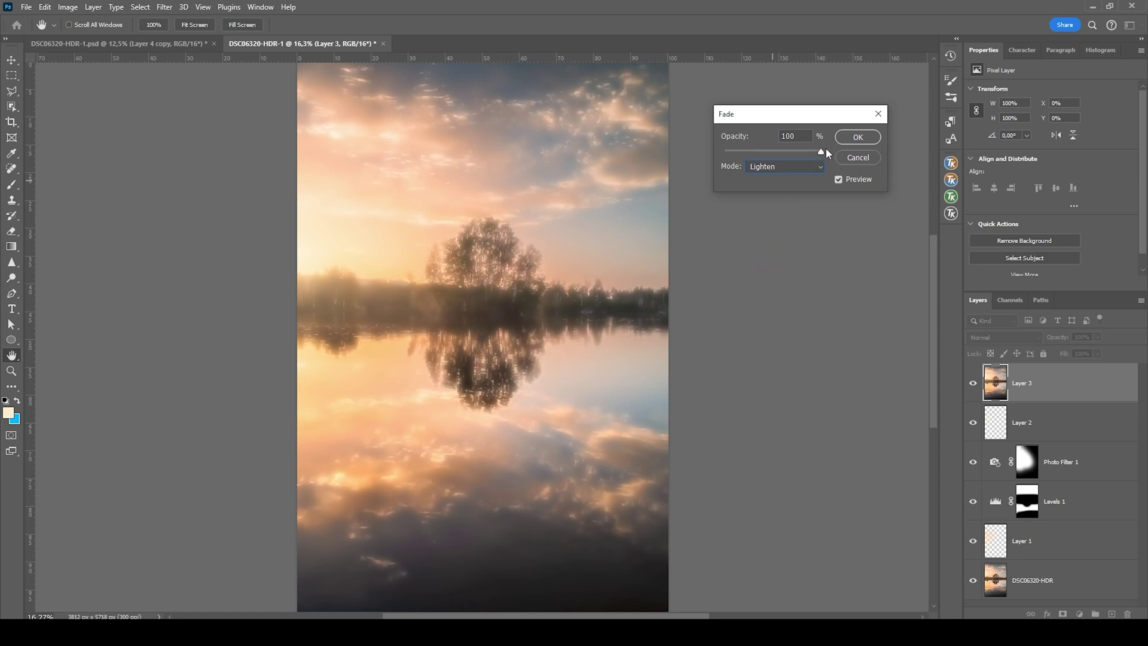
drag(807, 158, 752, 154)
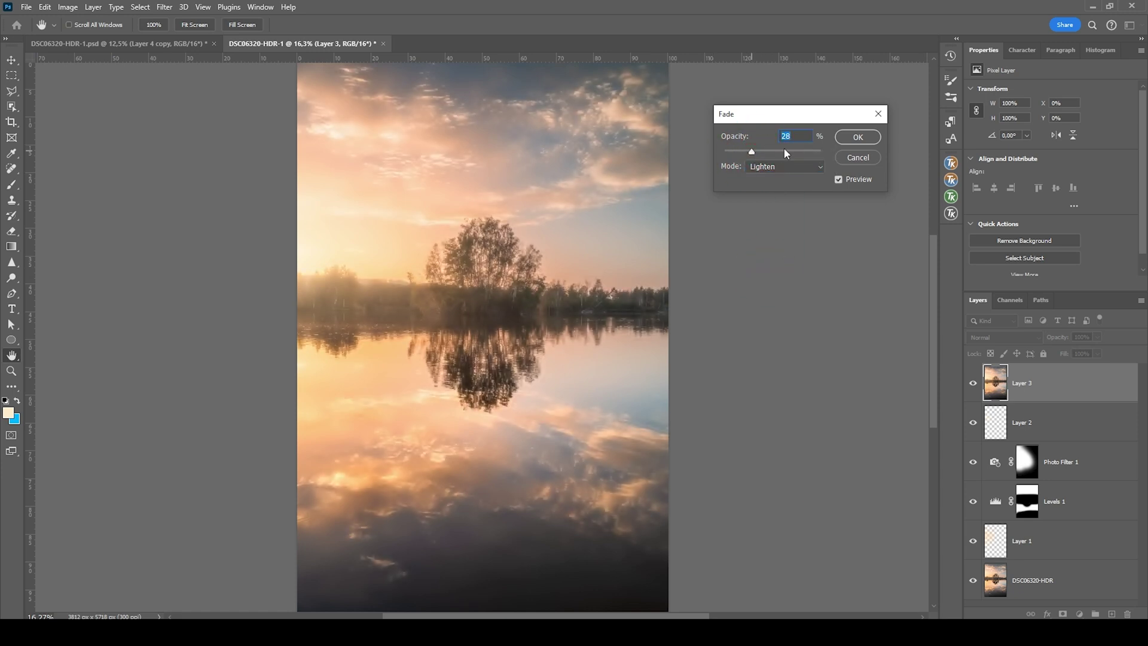
click(859, 137)
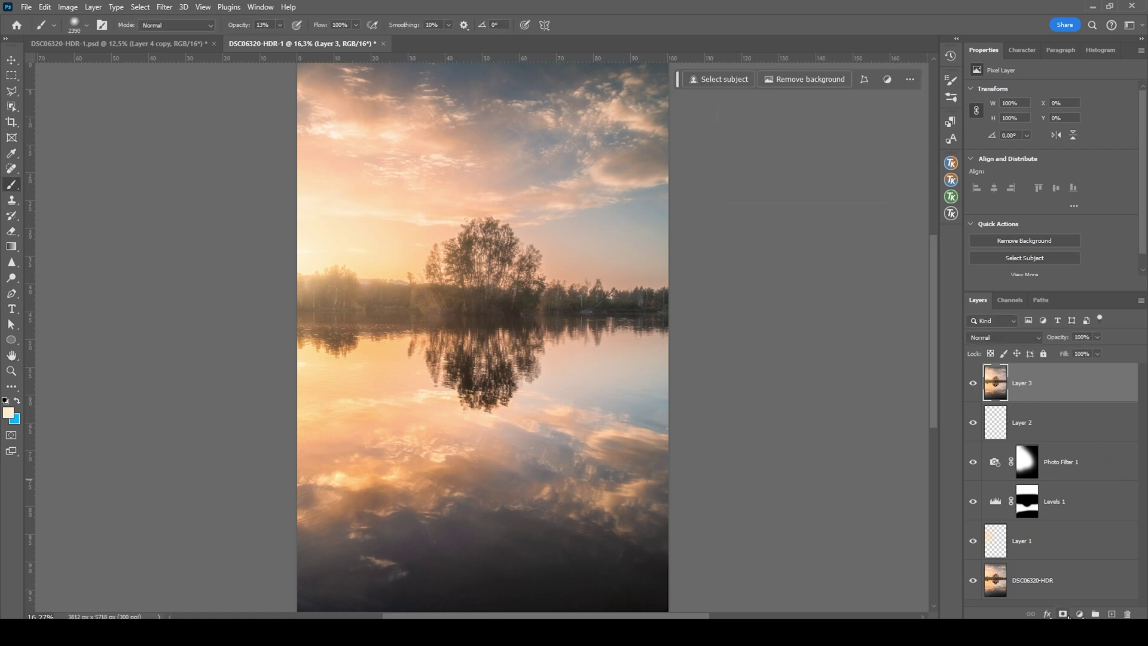
Add a layer mask to Layer 3 and set up a black-to-transparent Basics gradient
click(1063, 614)
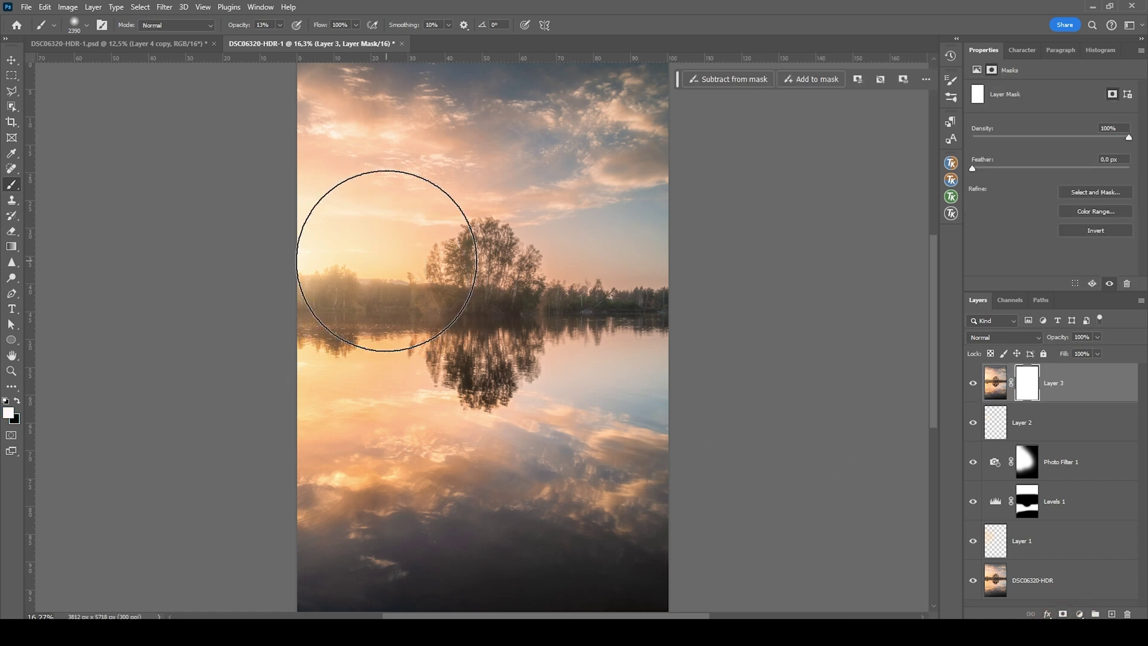
key(g)
click(17, 402)
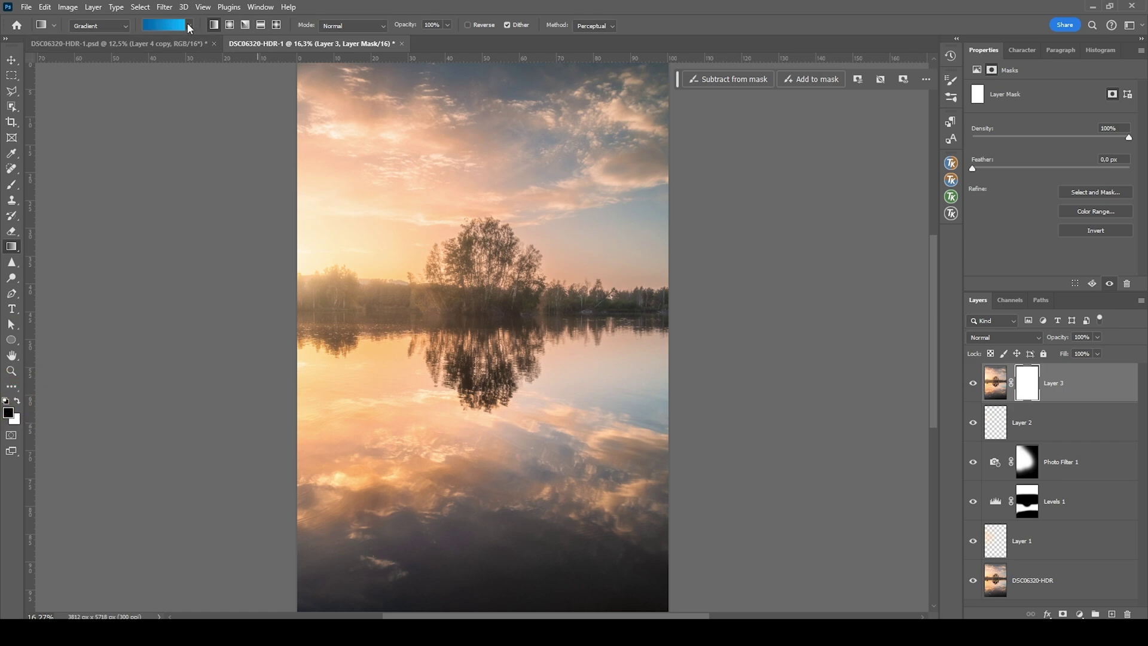
click(188, 25)
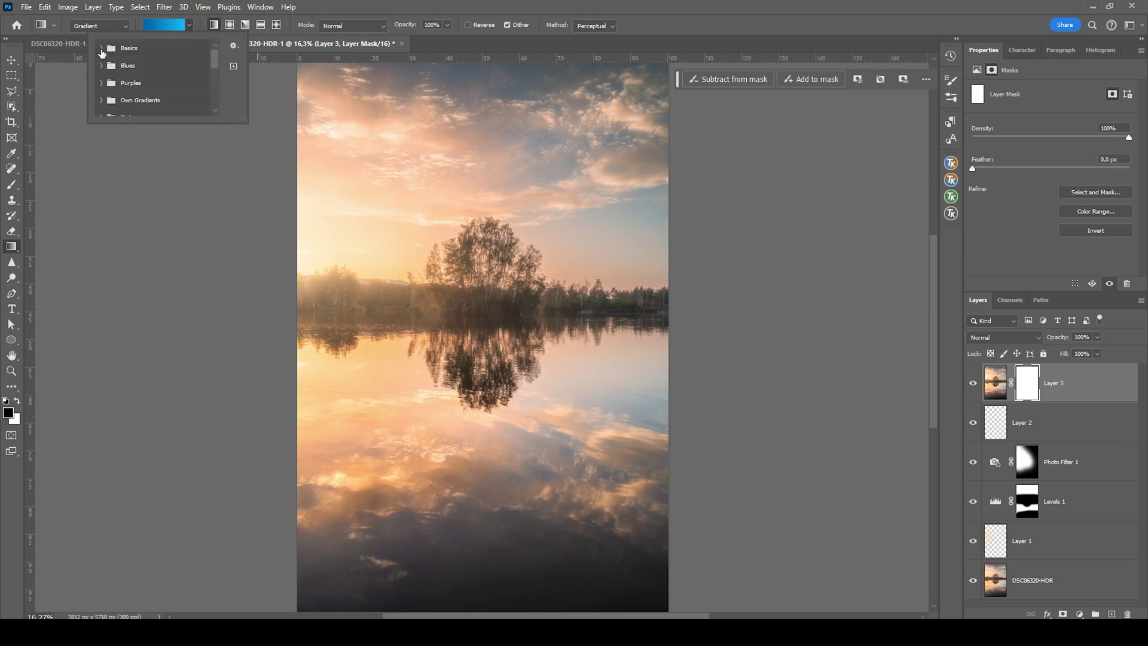
click(101, 51)
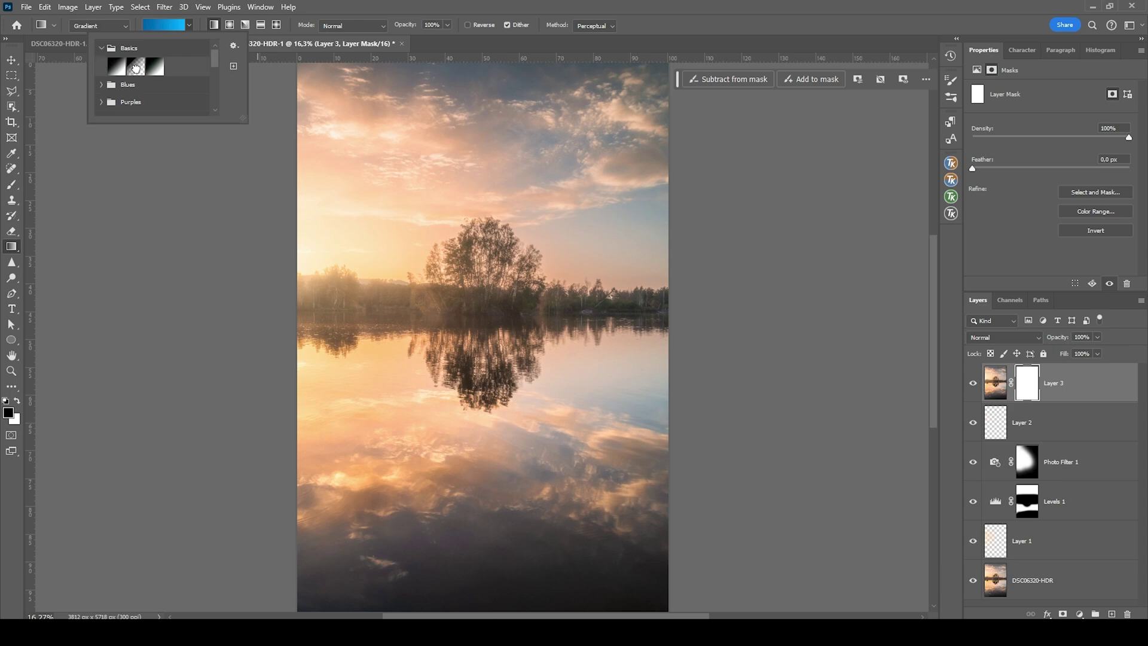
click(136, 68)
key(Return)
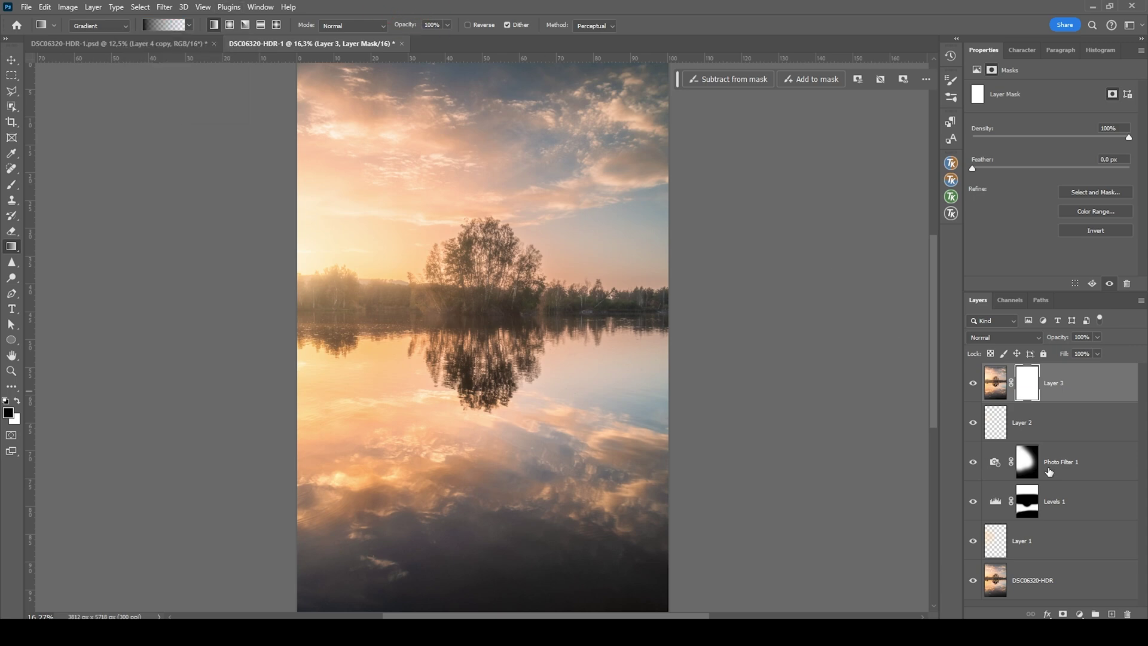
Drag the gradient upward on Layer 3's mask to hide the glow below the horizon, then compare before and after
click(1029, 386)
drag(485, 356, 485, 254)
click(972, 387)
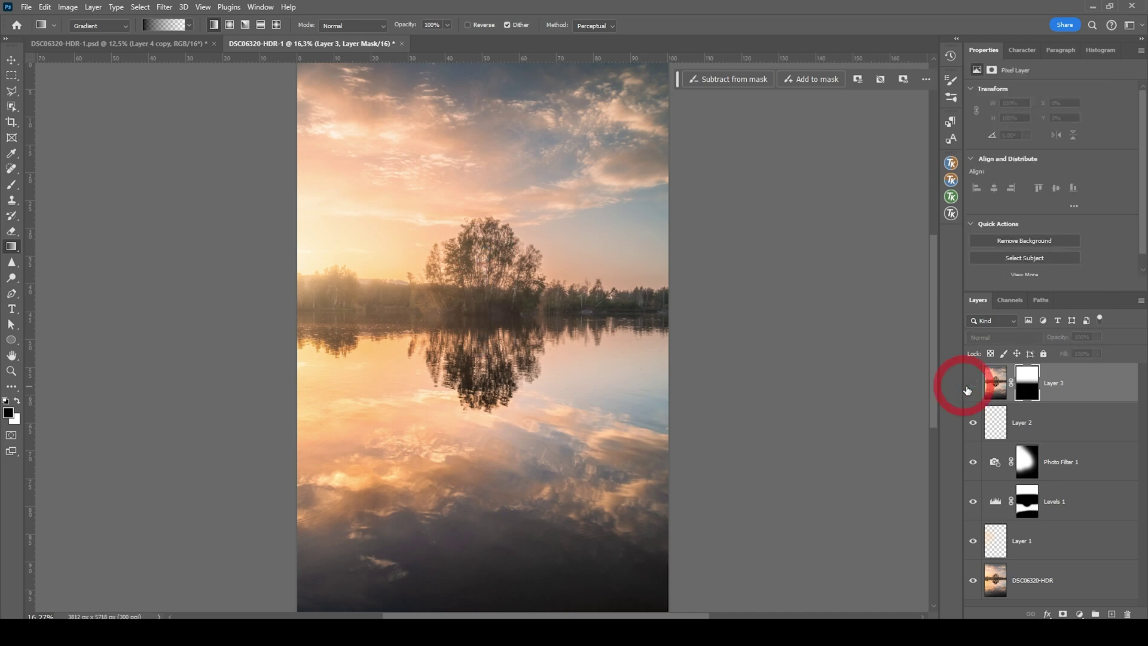
click(972, 386)
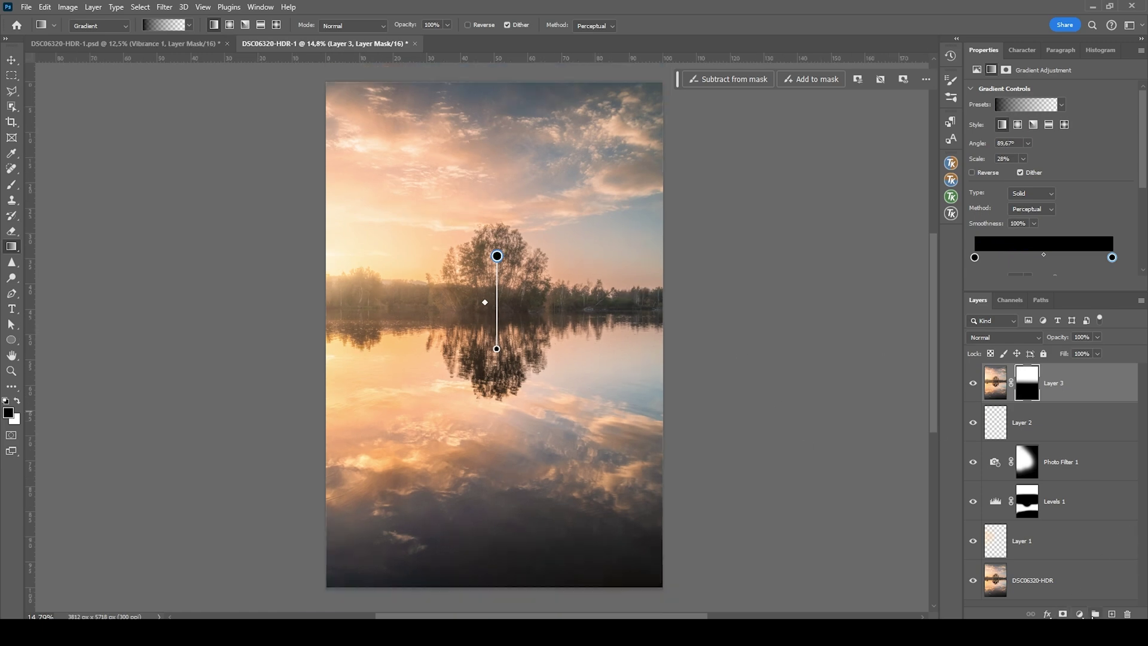
Add a Levels 2 adjustment layer with an inverted gradient mask covering the upper sky
click(1080, 614)
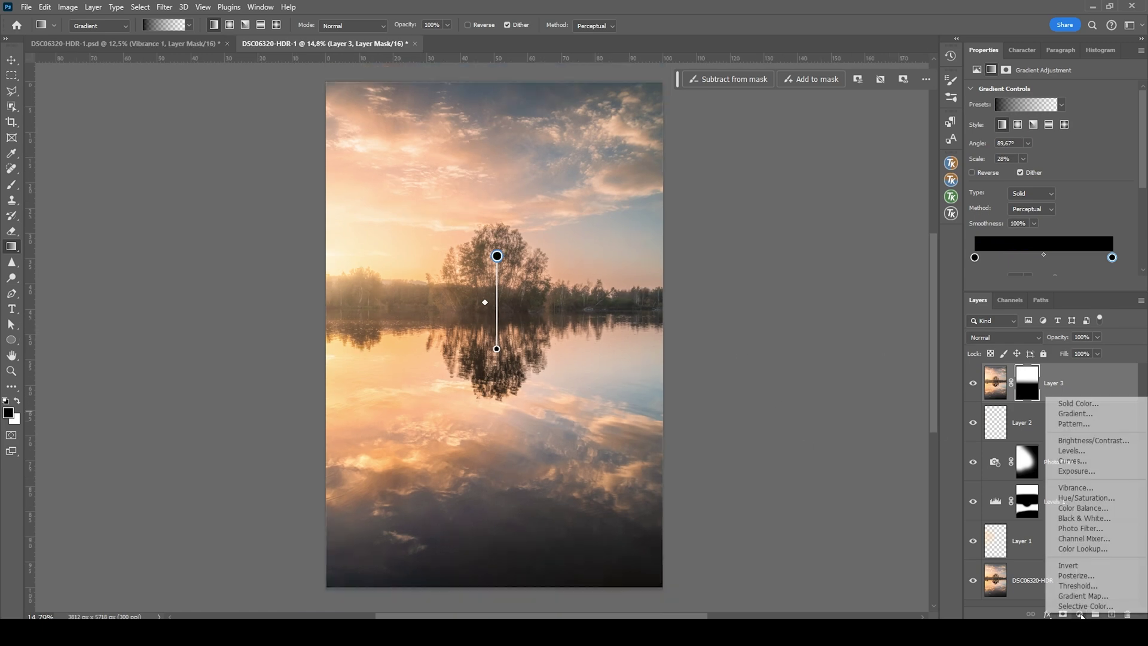
click(1104, 453)
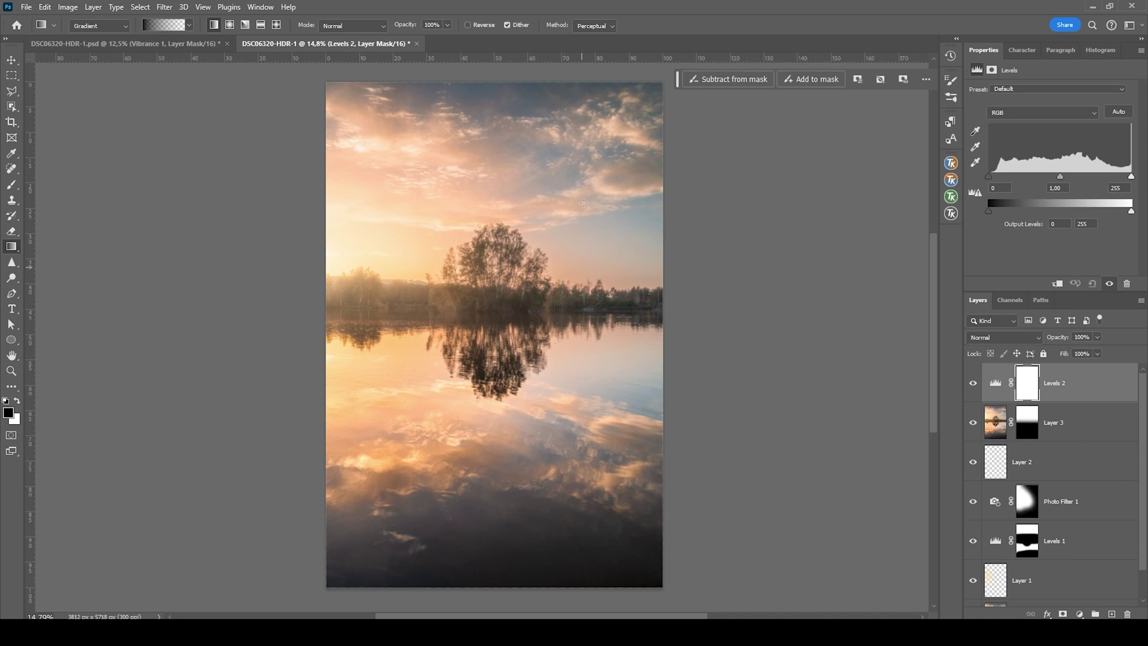
drag(592, 94, 547, 266)
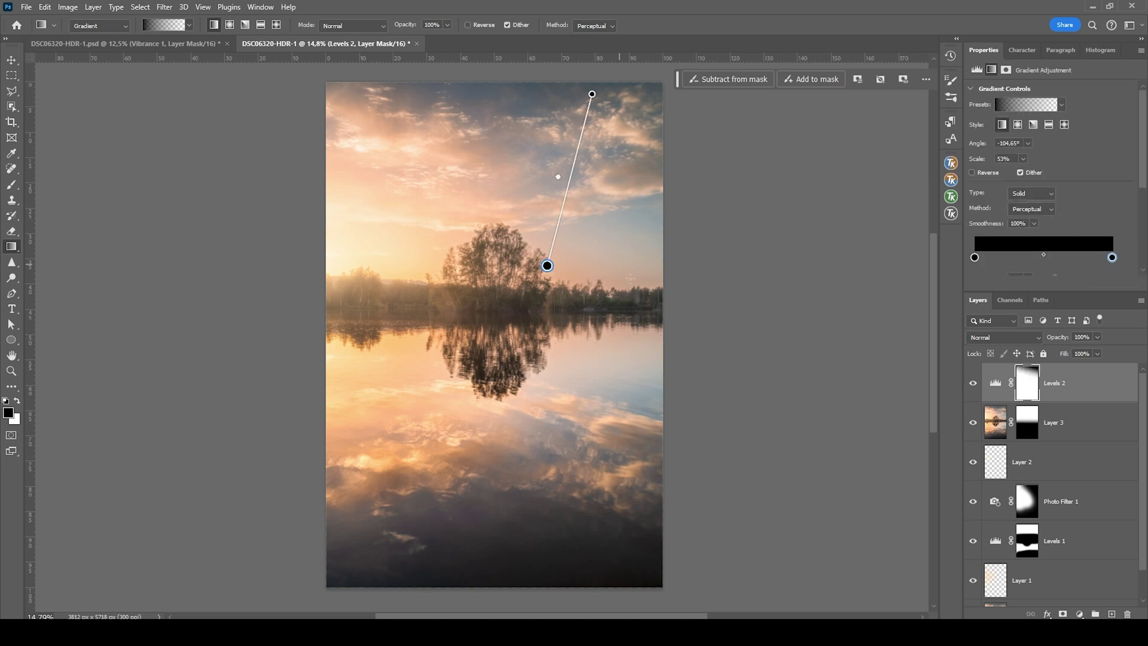
click(1024, 380)
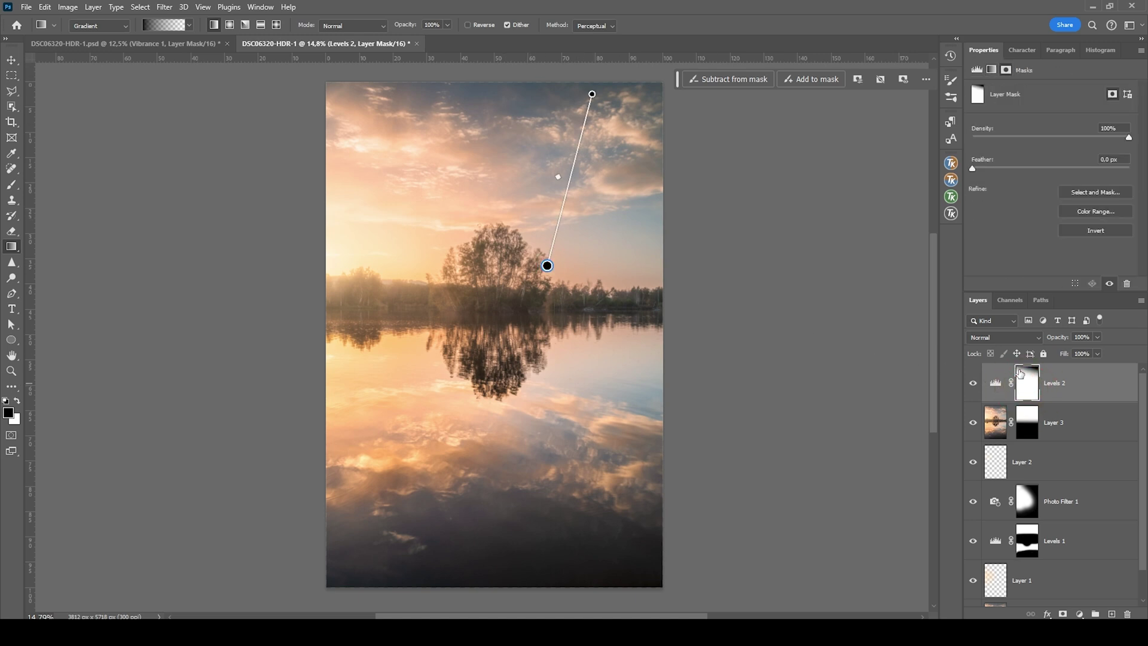
key(ctrl+i)
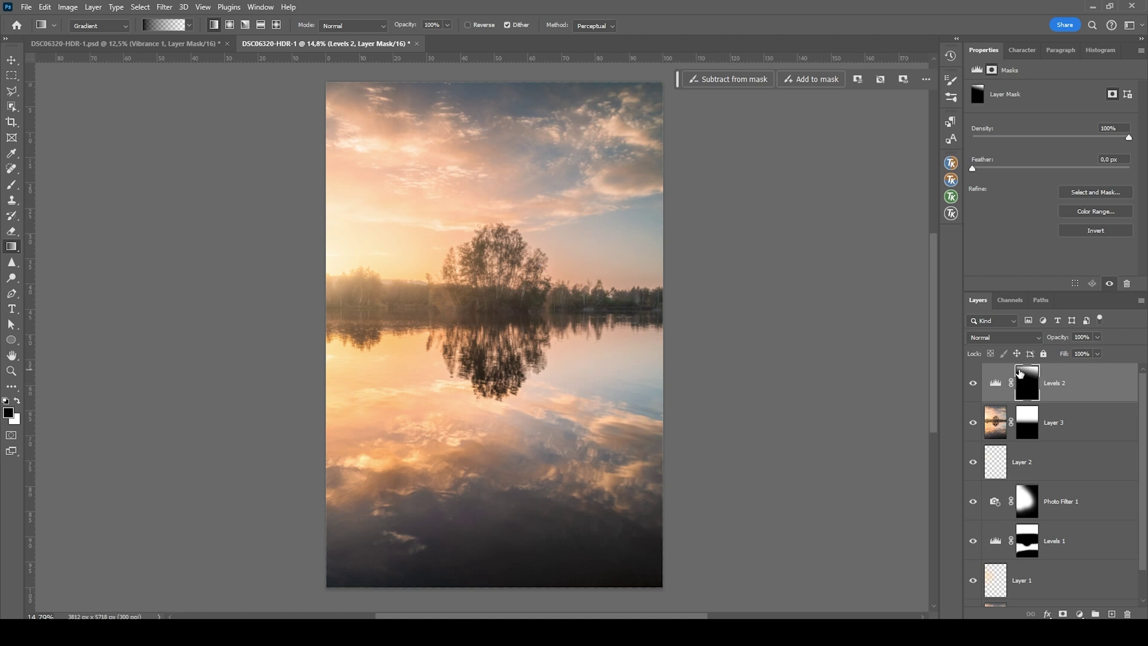
Raise the Levels 2 black input to 17 to deepen the sky's shadows
click(996, 383)
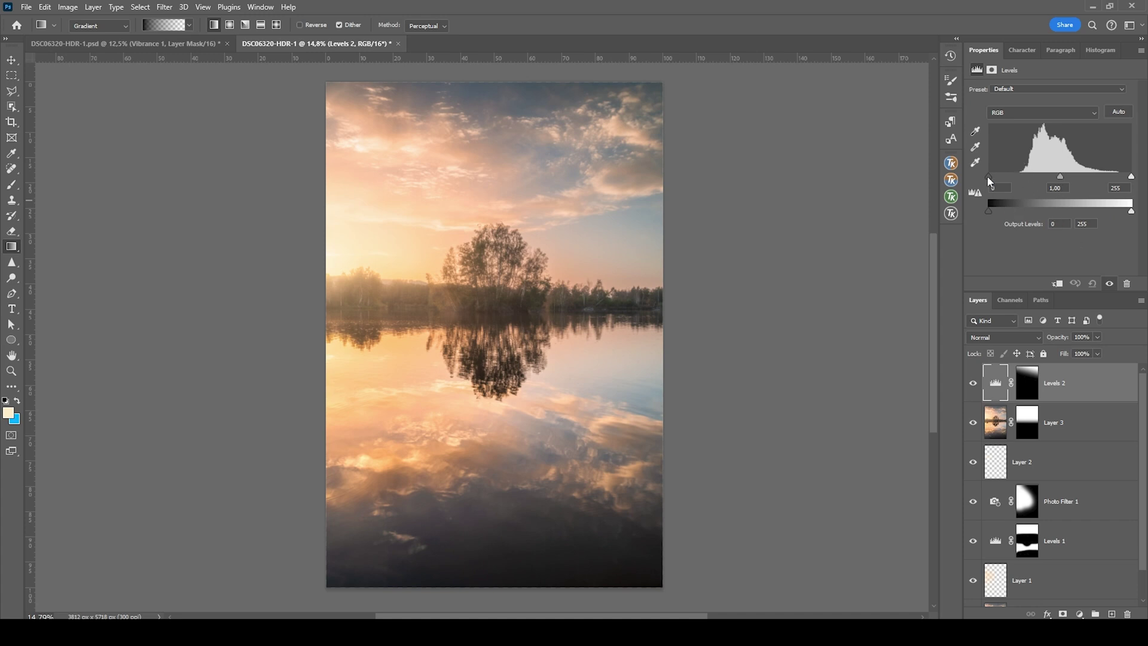
drag(988, 179, 991, 179)
drag(997, 182, 1003, 183)
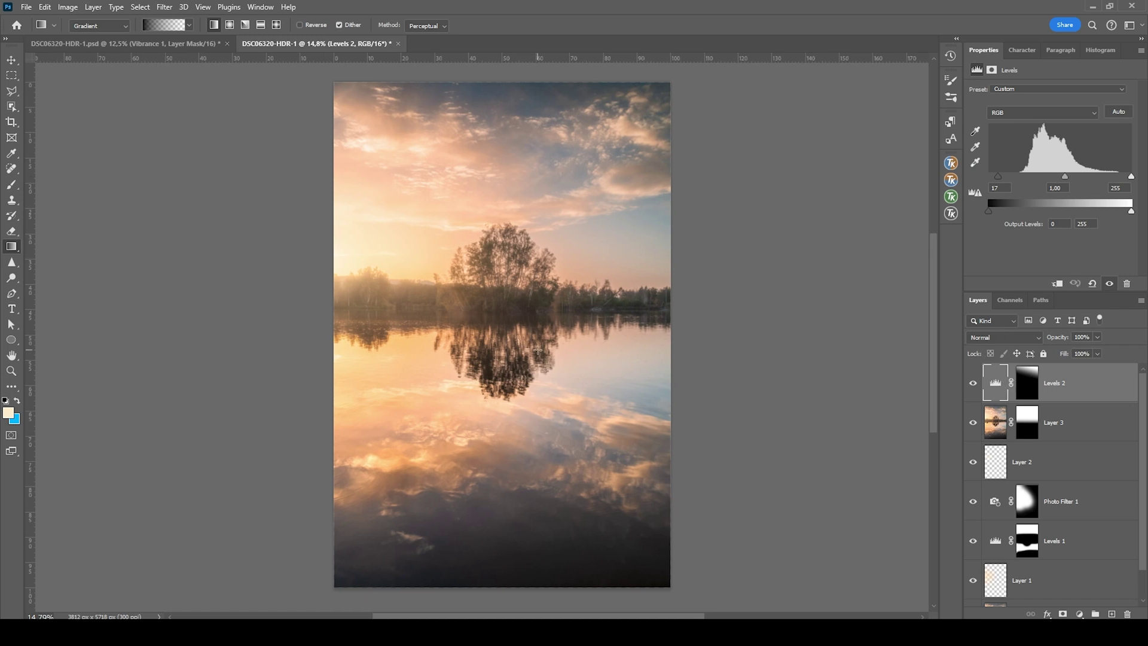
click(1080, 614)
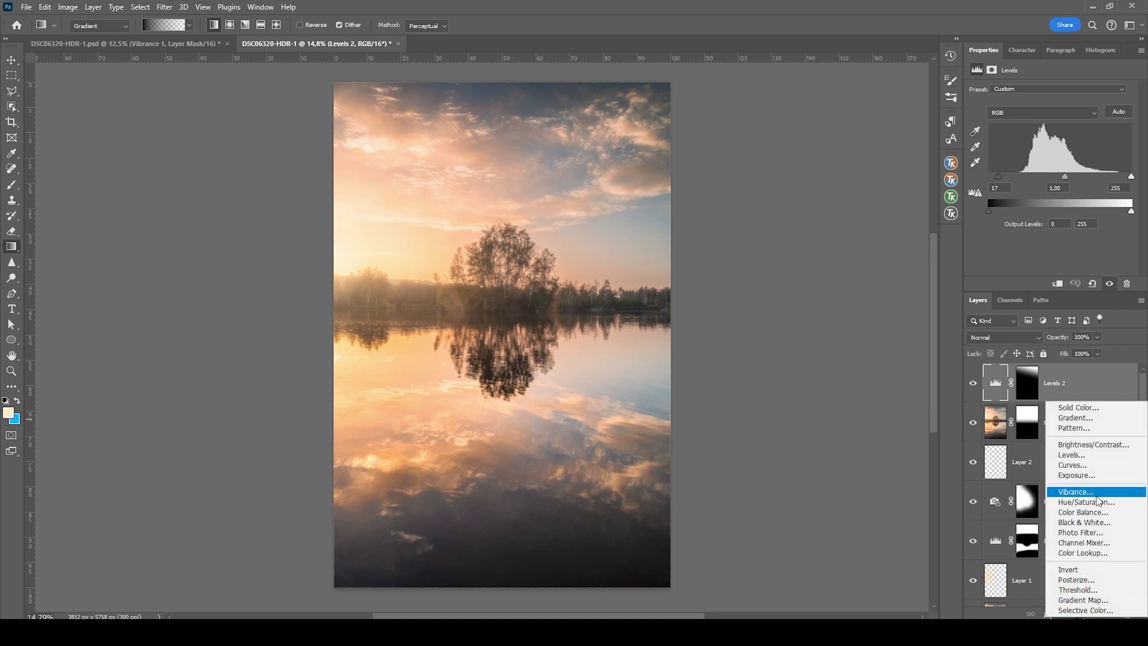
Add a Vibrance 1 adjustment layer at the top of the layer stack
click(1082, 492)
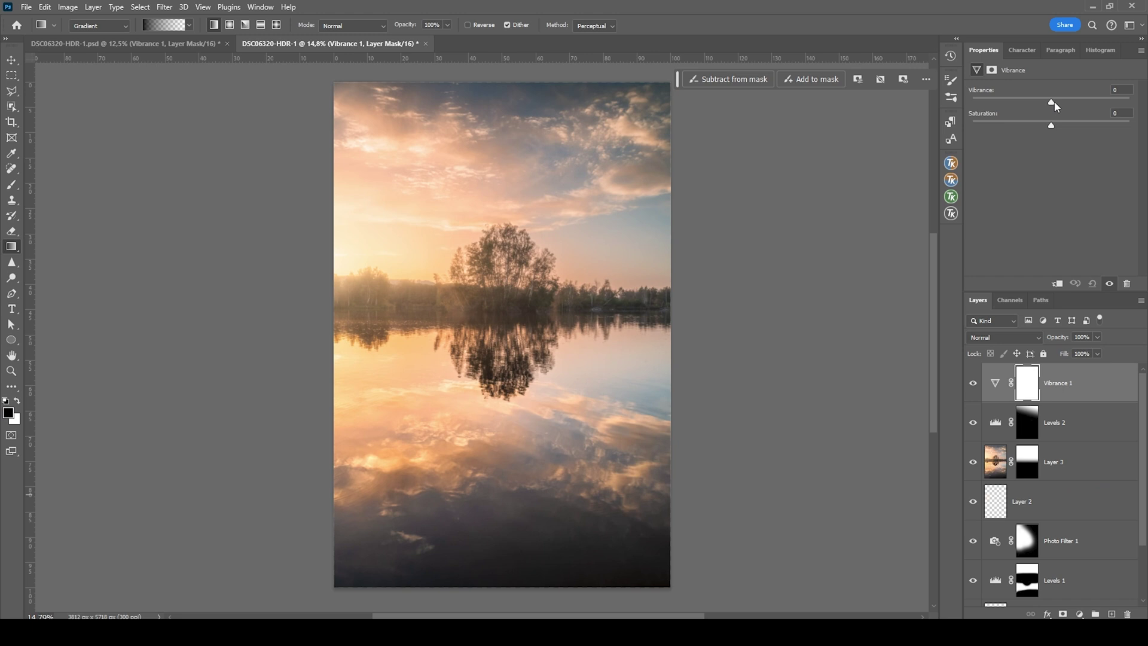